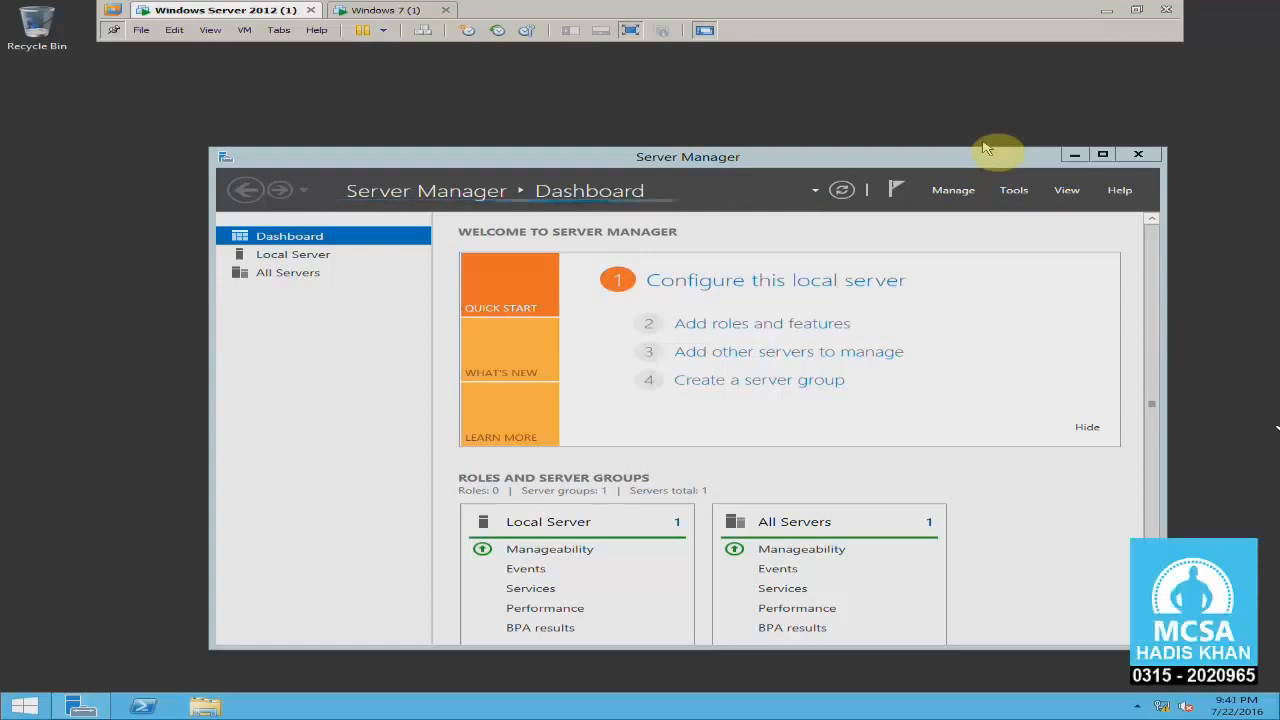
Enlarge the Server Manager window and reposition it on the desktop.
left_click_drag(210, 149, 156, 102)
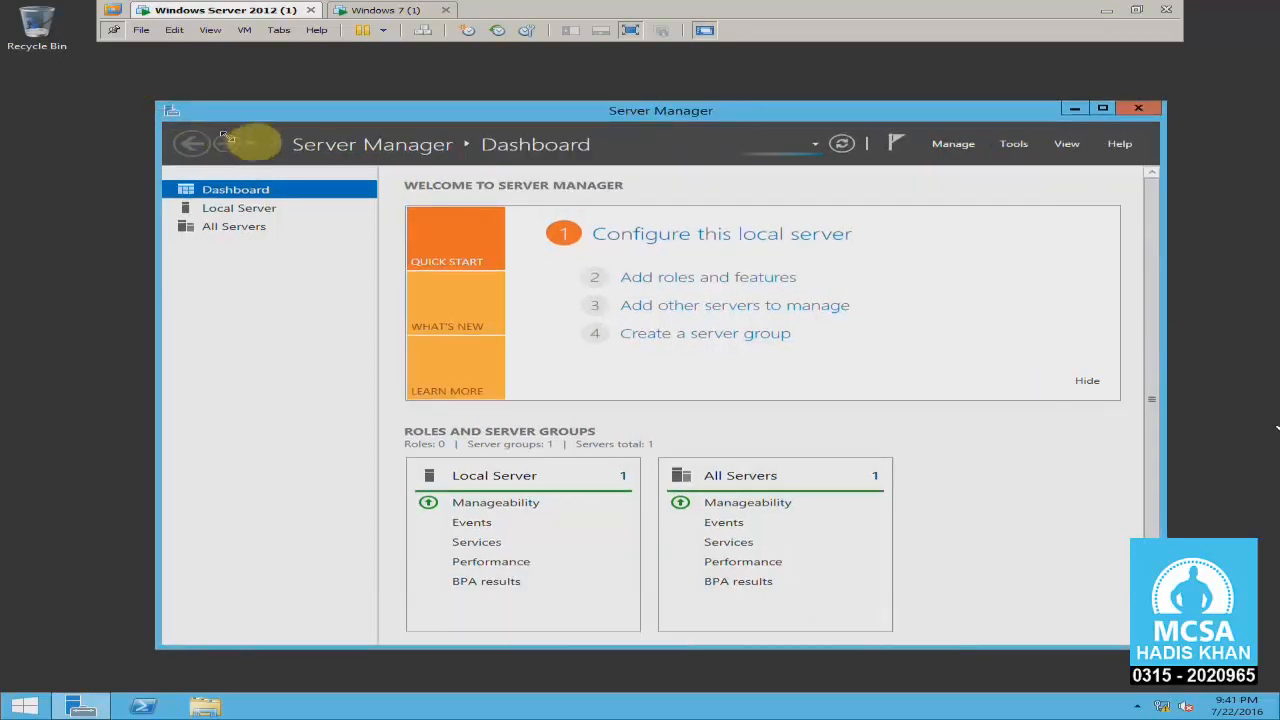
left_click_drag(251, 120, 213, 110)
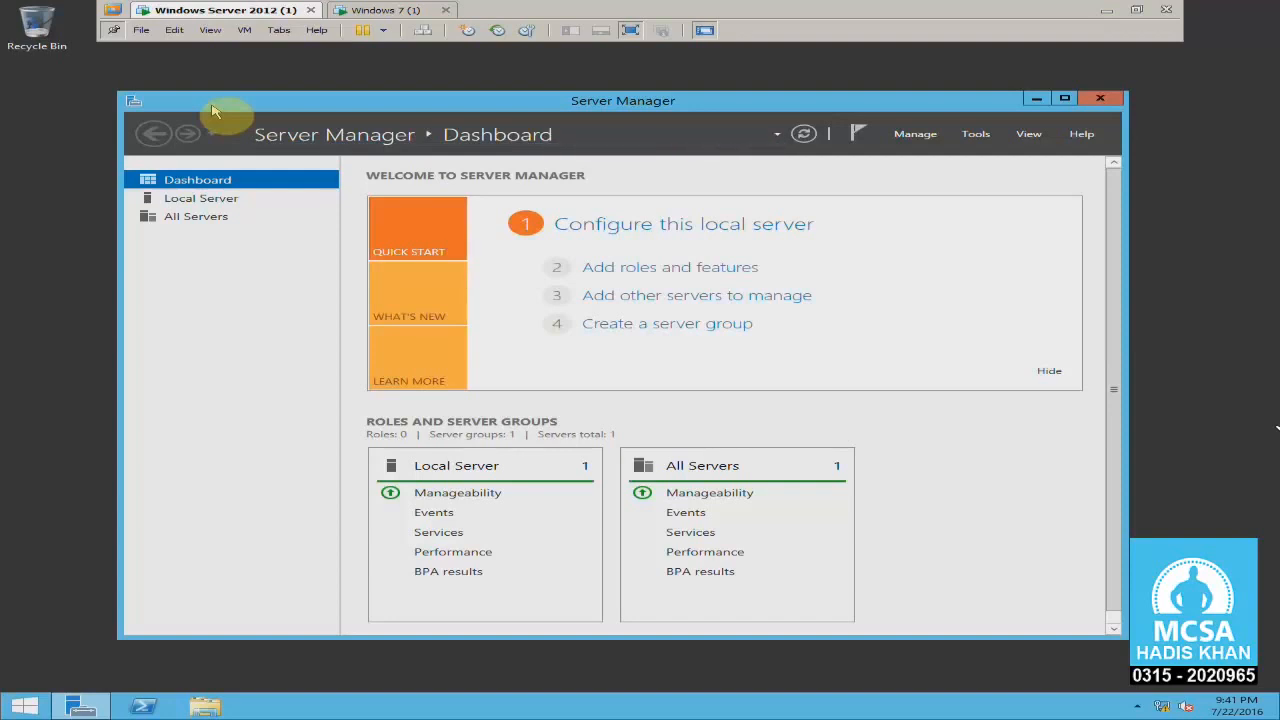
left_click_drag(213, 110, 211, 100)
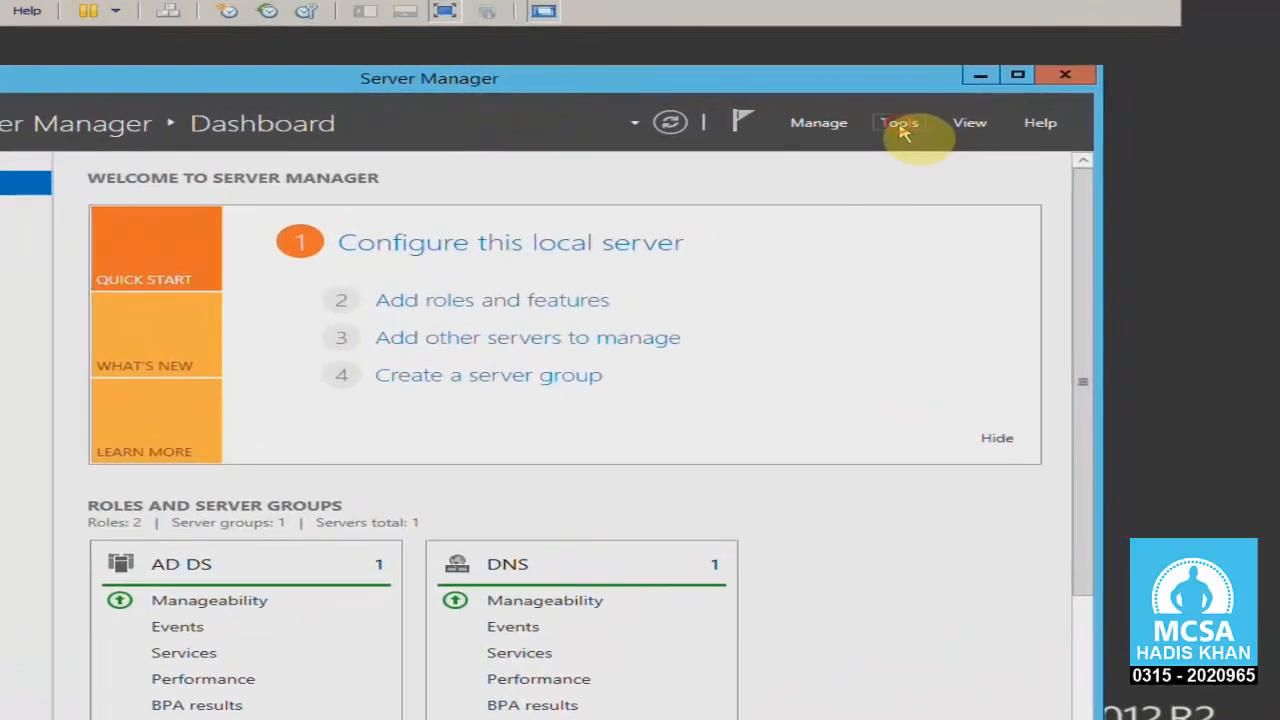
Open Active Directory Users and Computers and expand the hadis.local domain.
left_click(973, 123)
left_click(890, 284)
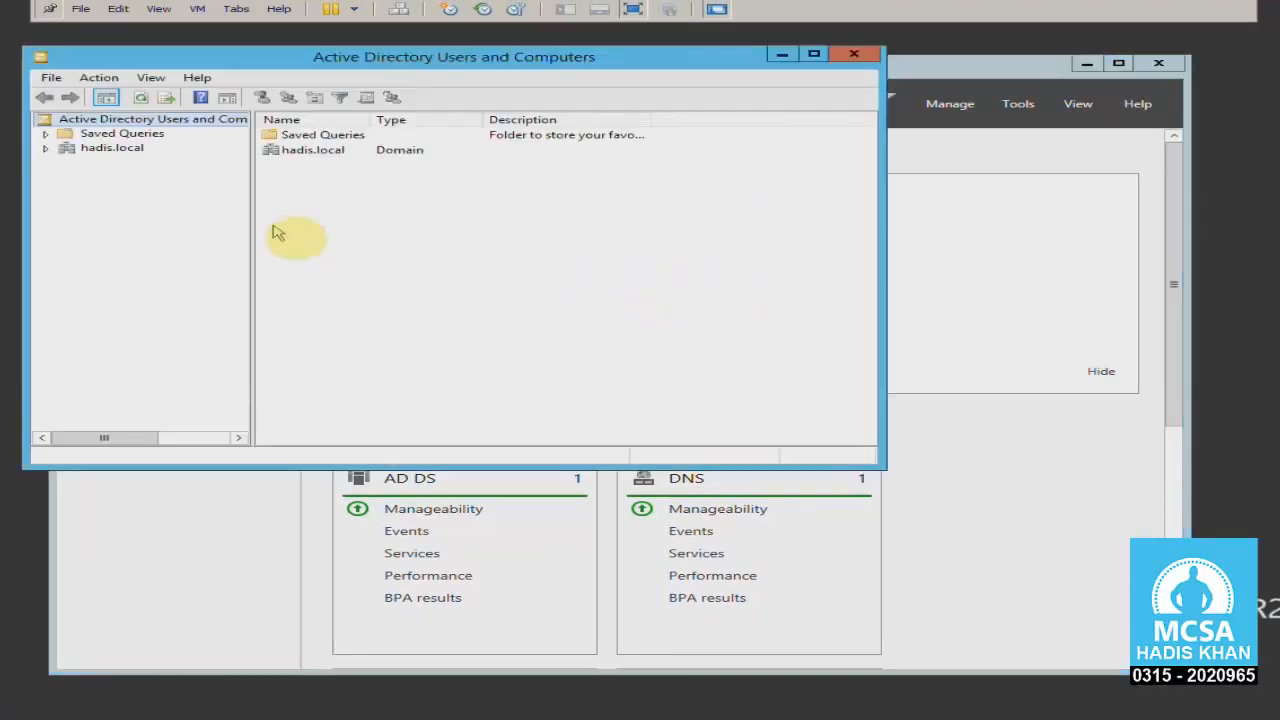
double_click(89, 148)
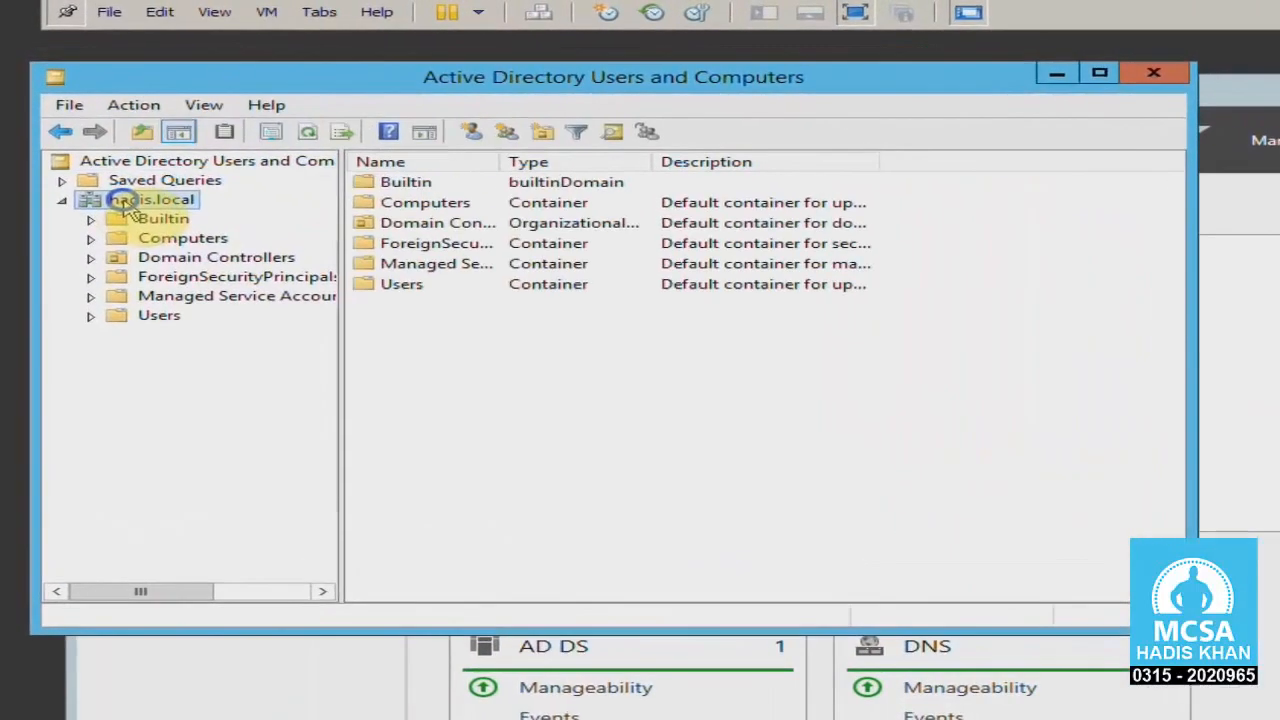
Create a new organizational unit named software directly under the hadis.local domain.
right_click(124, 203)
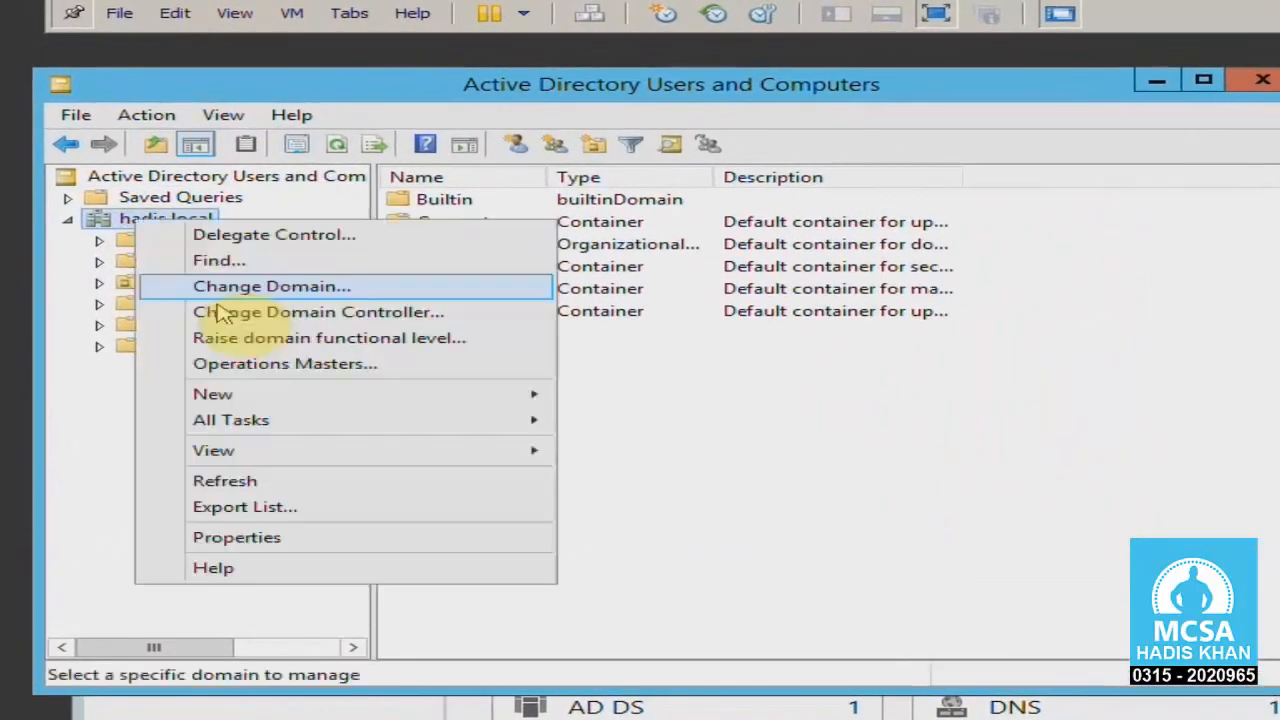
mouse_move(297, 368)
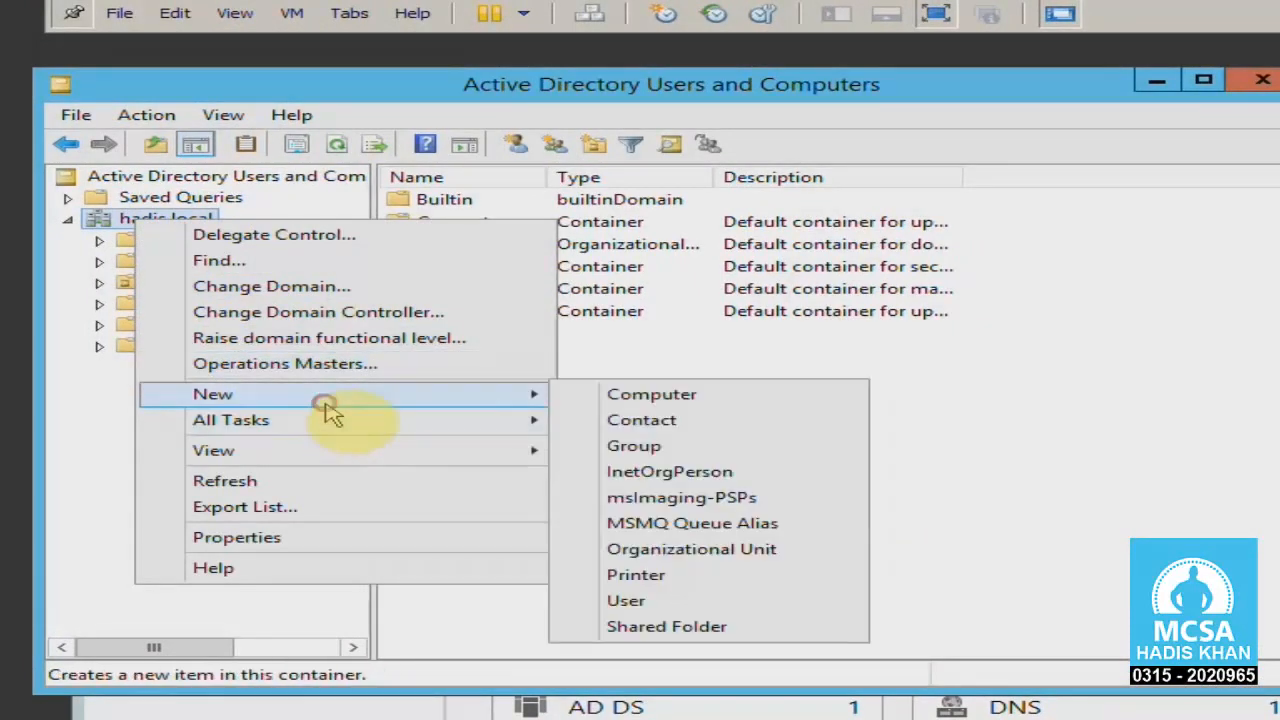
left_click(752, 550)
type("software")
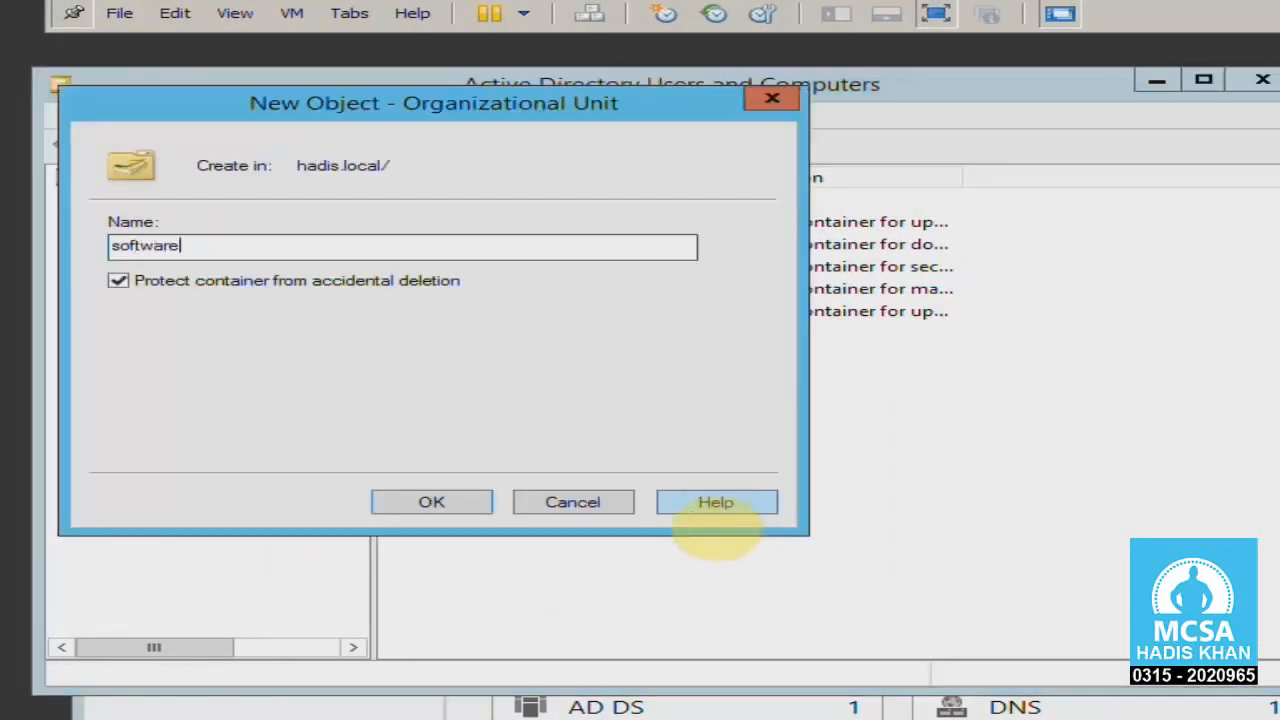
key("Return")
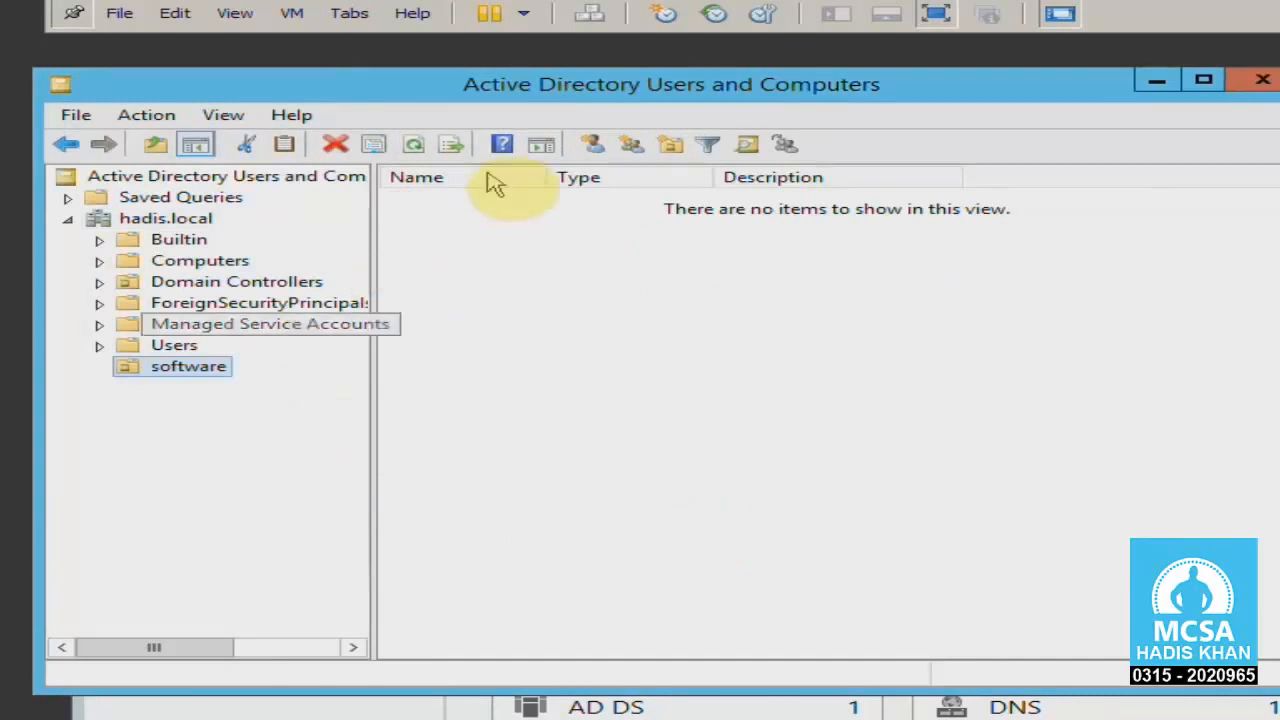
Start a new user in the software organizational unit, filling in the user's first name and logon name.
left_click(580, 143)
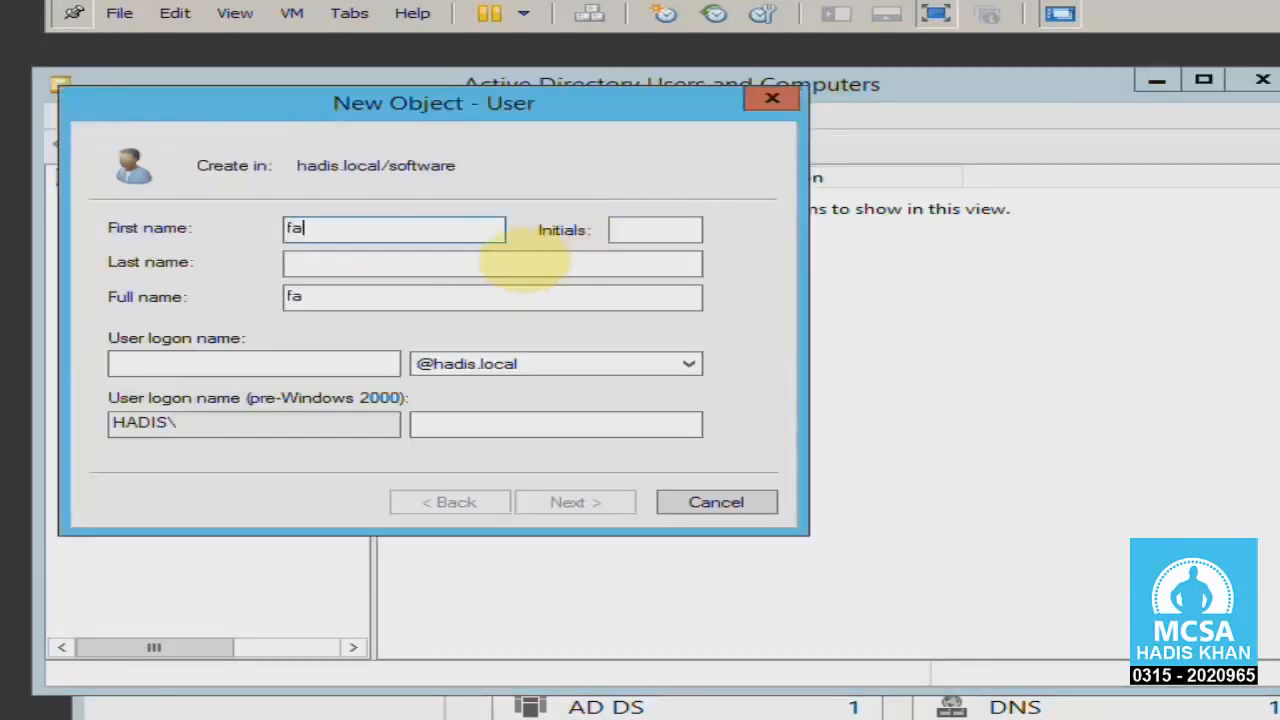
key("Tab")
key("Tab")
key("Tab")
type("f")
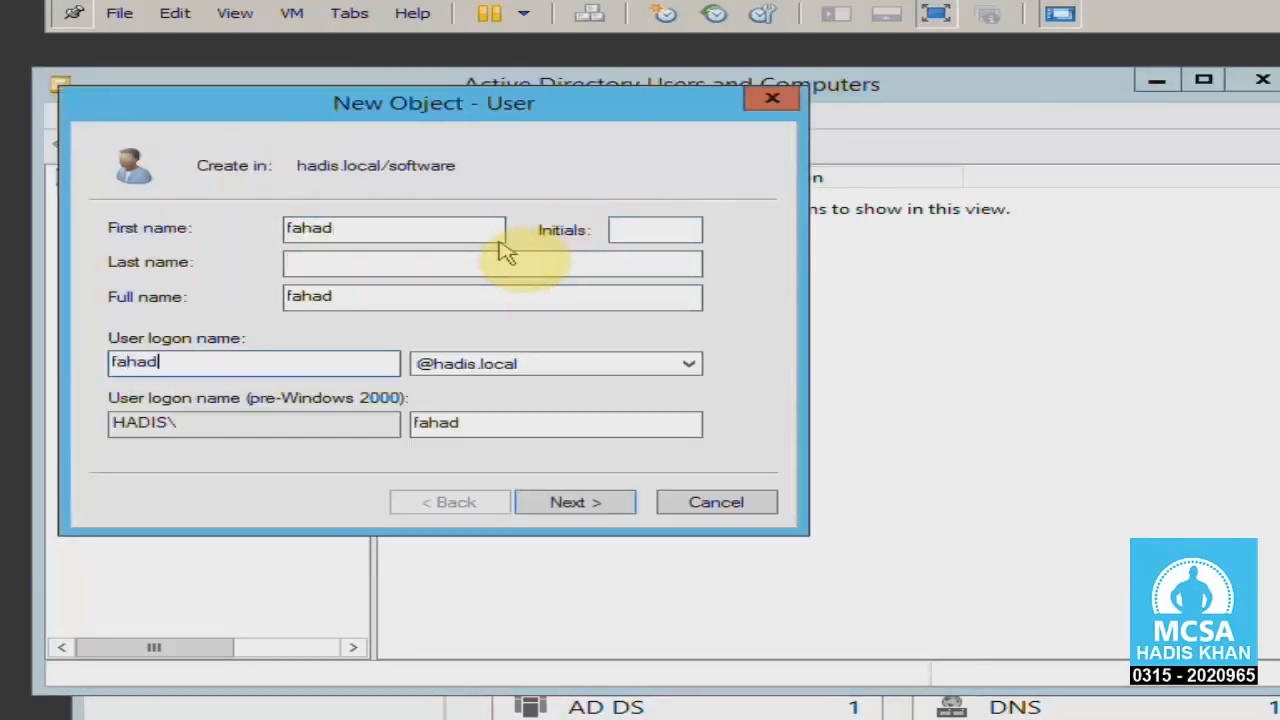
key("Return")
Enter the new user's account password and repeat it in the confirmation field.
type("•••••••")
key("Tab")
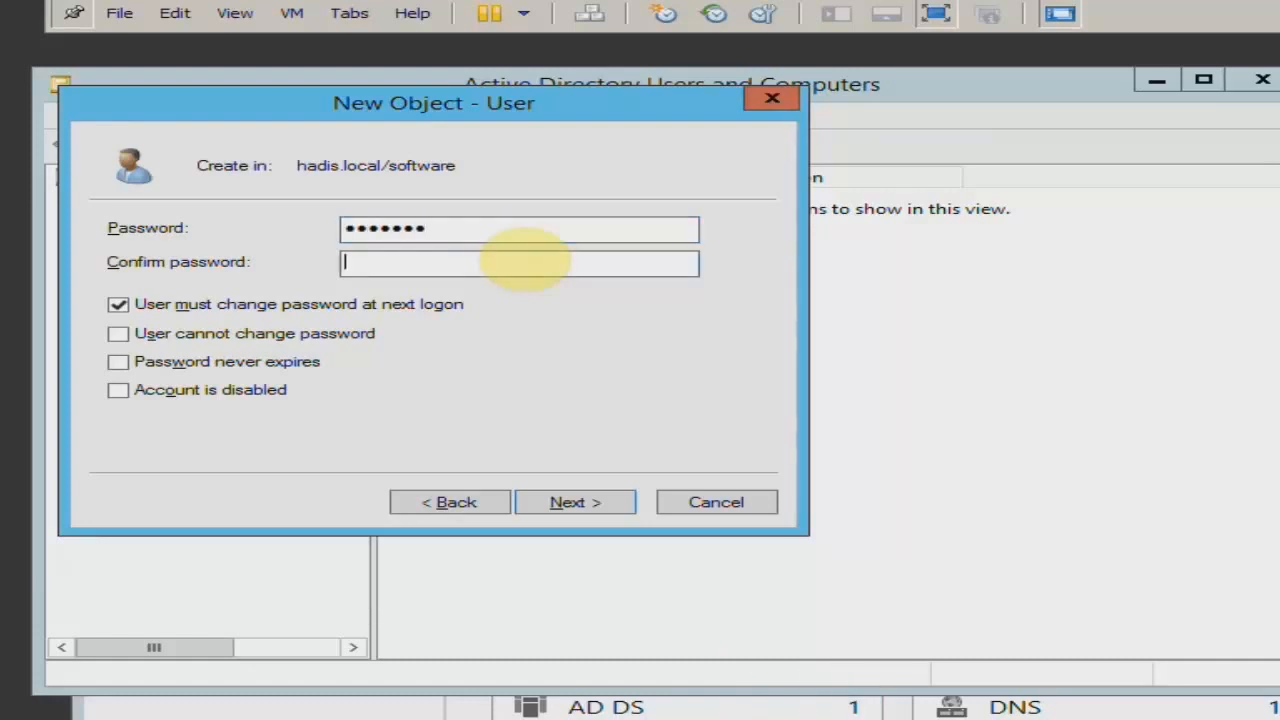
key("ctrl+a")
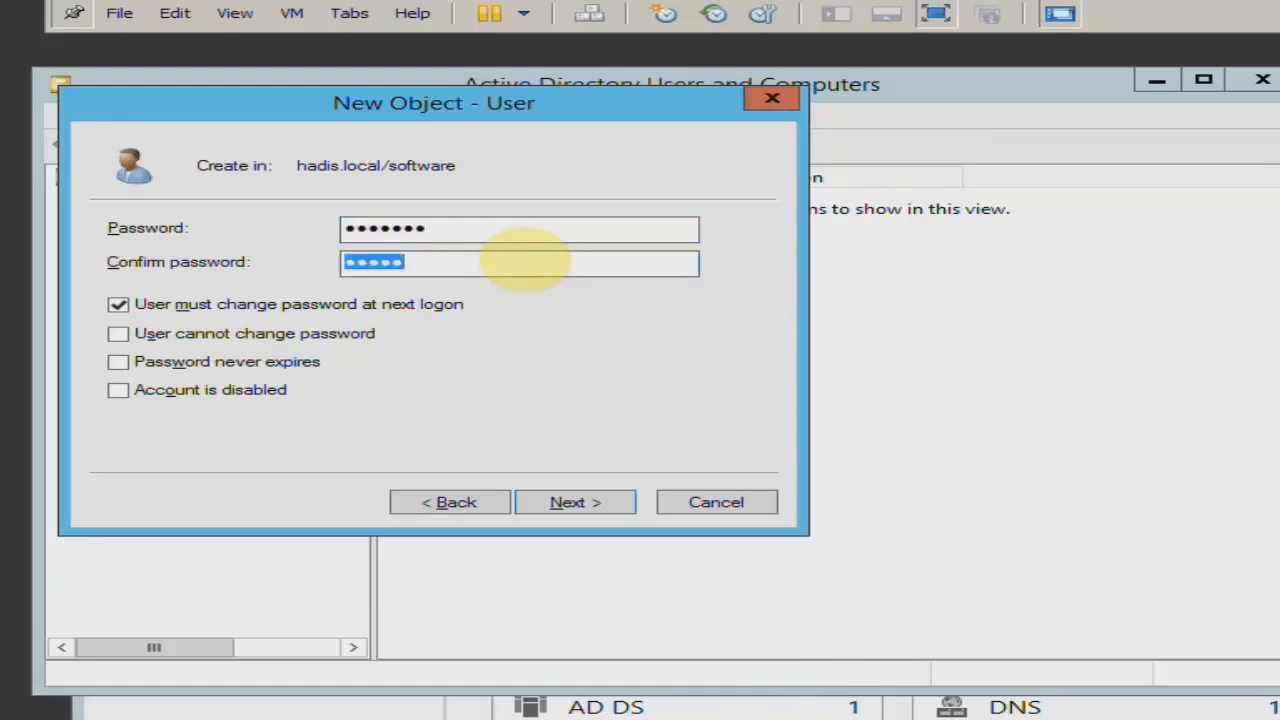
type("•••••••")
Finish the user without a forced password change, with "User cannot change password" and "Password never expires" enabled, and close the console.
key("Tab")
key("space")
key("Tab")
key("space")
key("Tab")
key("space")
key("Return")
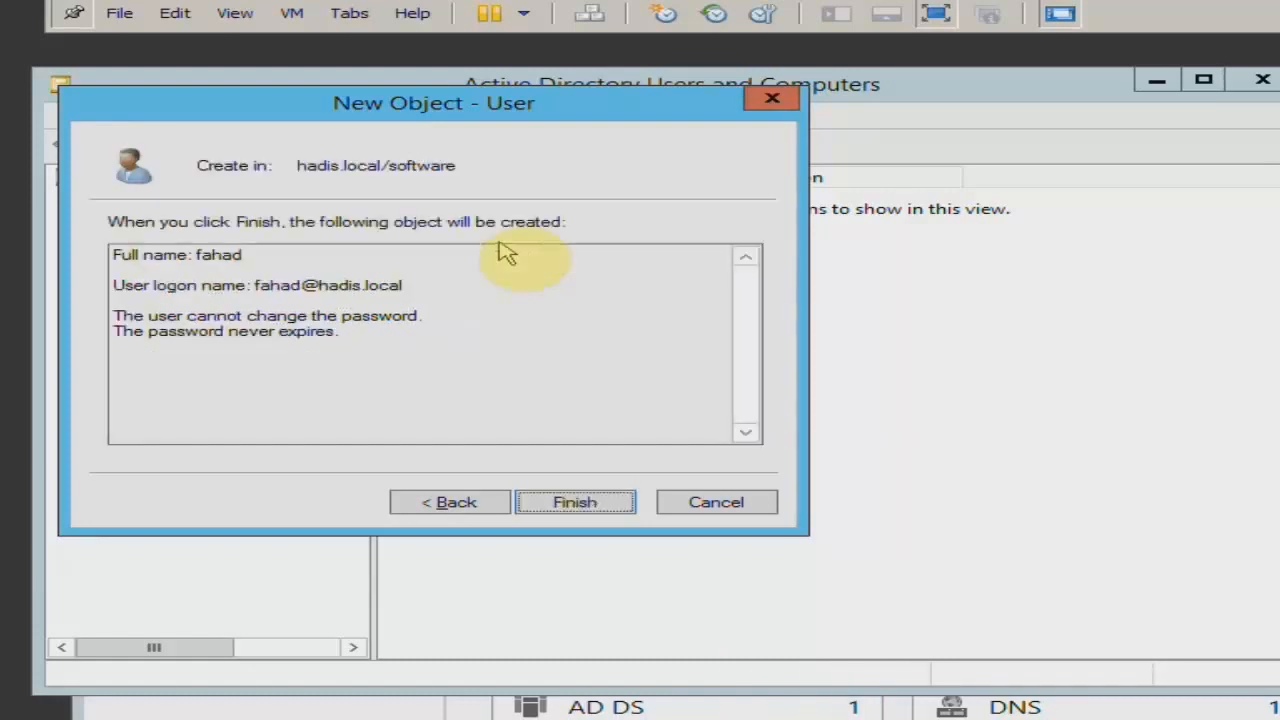
key("Return")
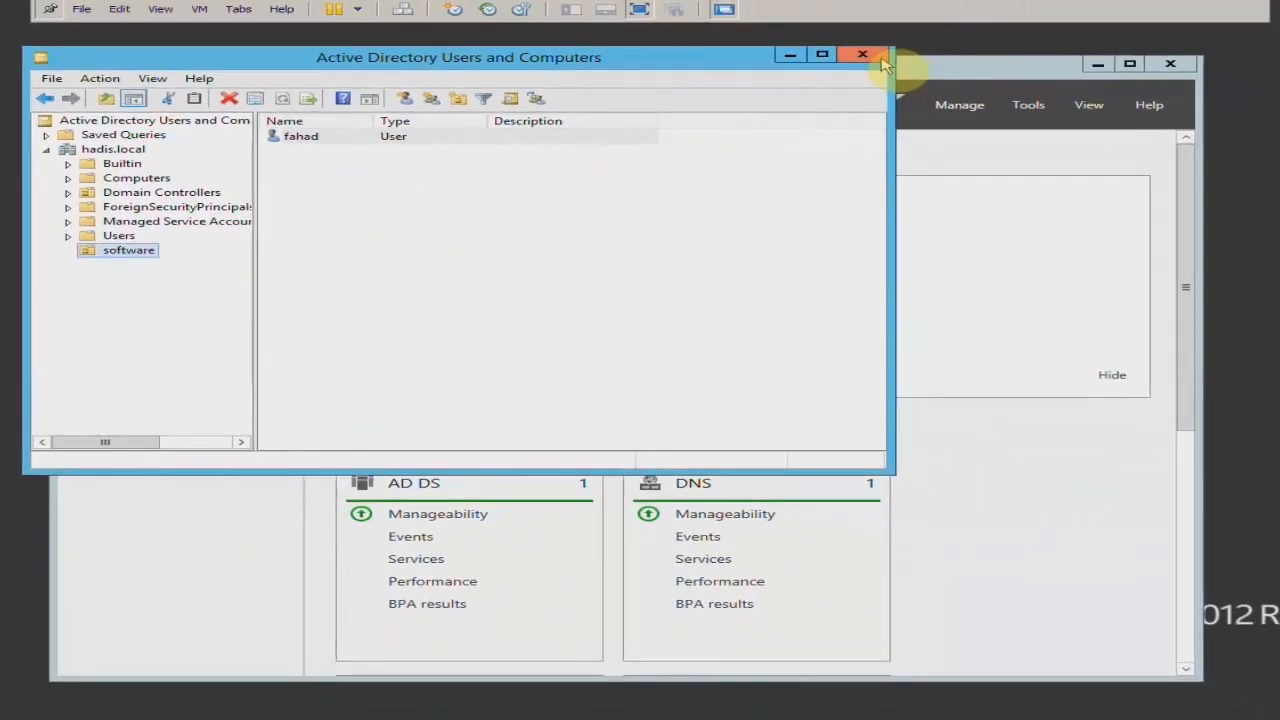
left_click(862, 55)
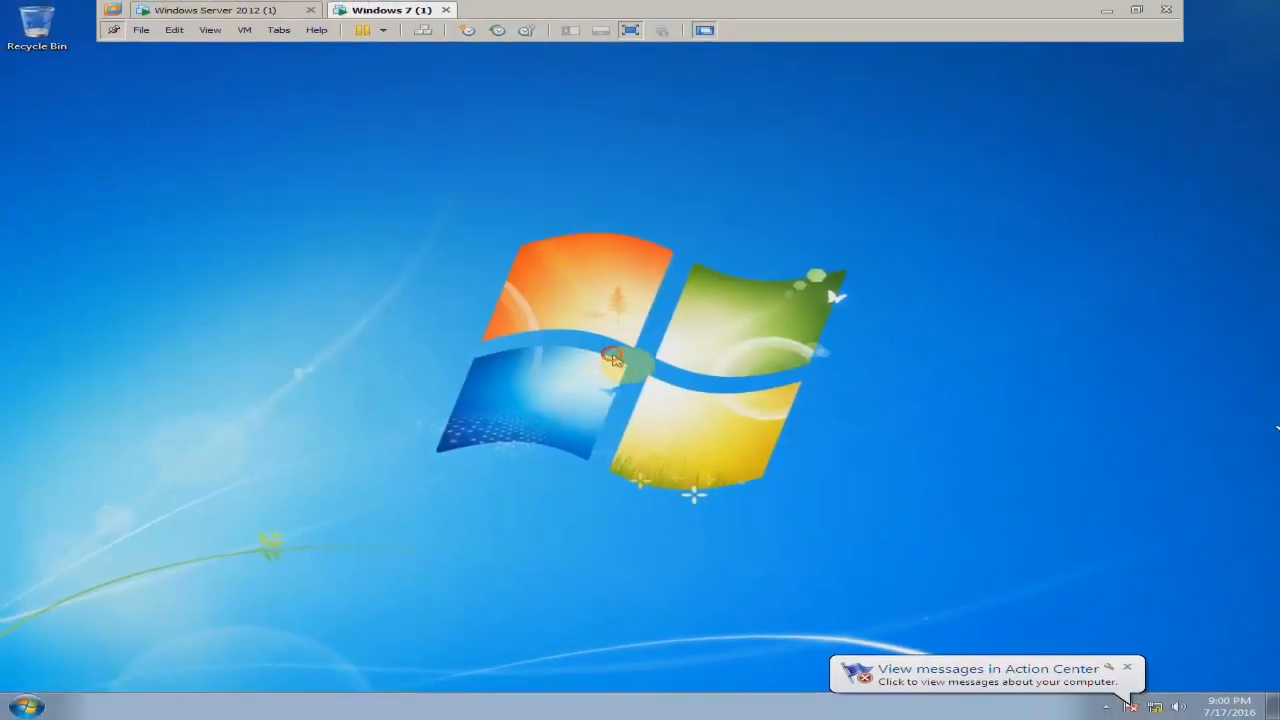
On the Windows 7 machine, open the Computer Name/Domain Changes settings from the system information.
key("super+Pause")
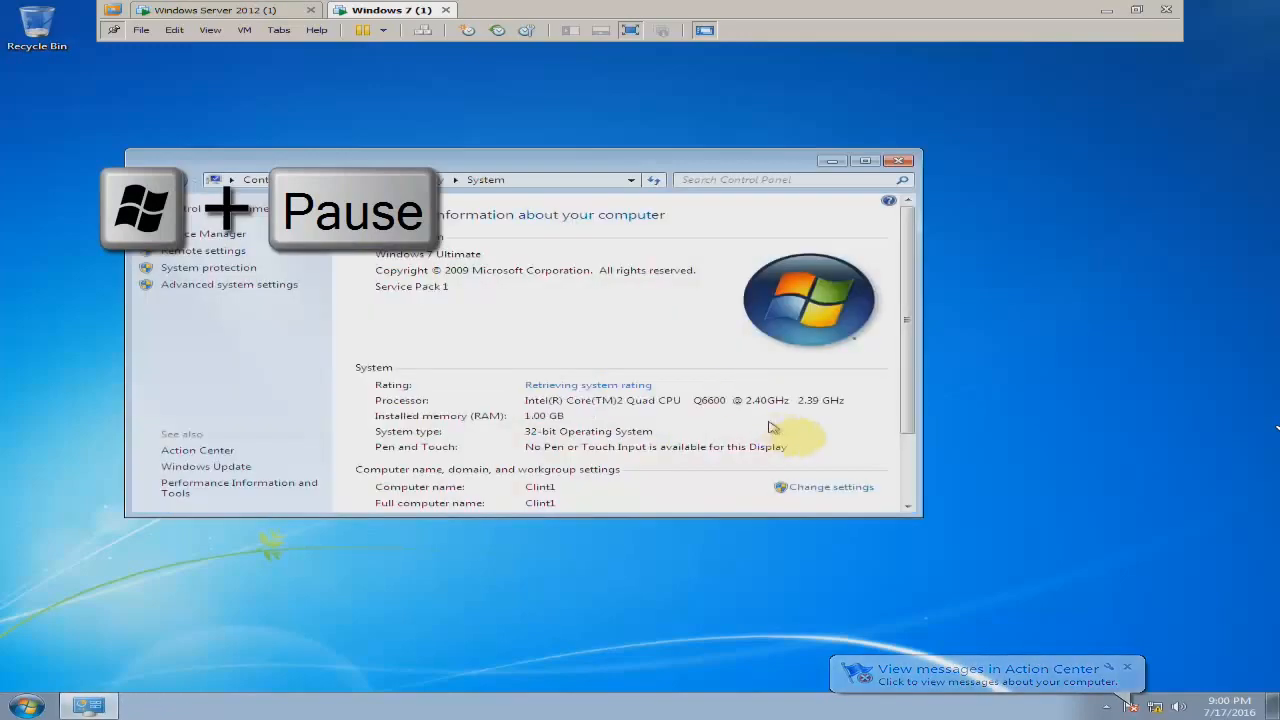
left_click(787, 482)
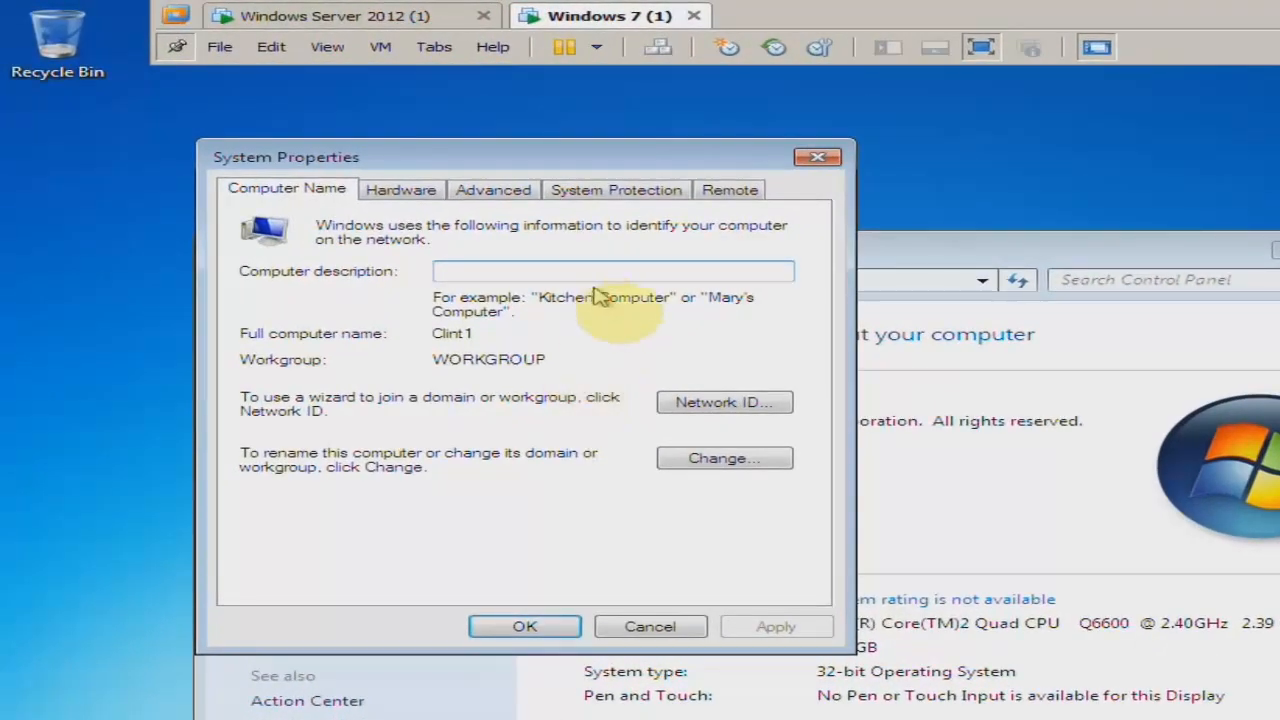
left_click(718, 458)
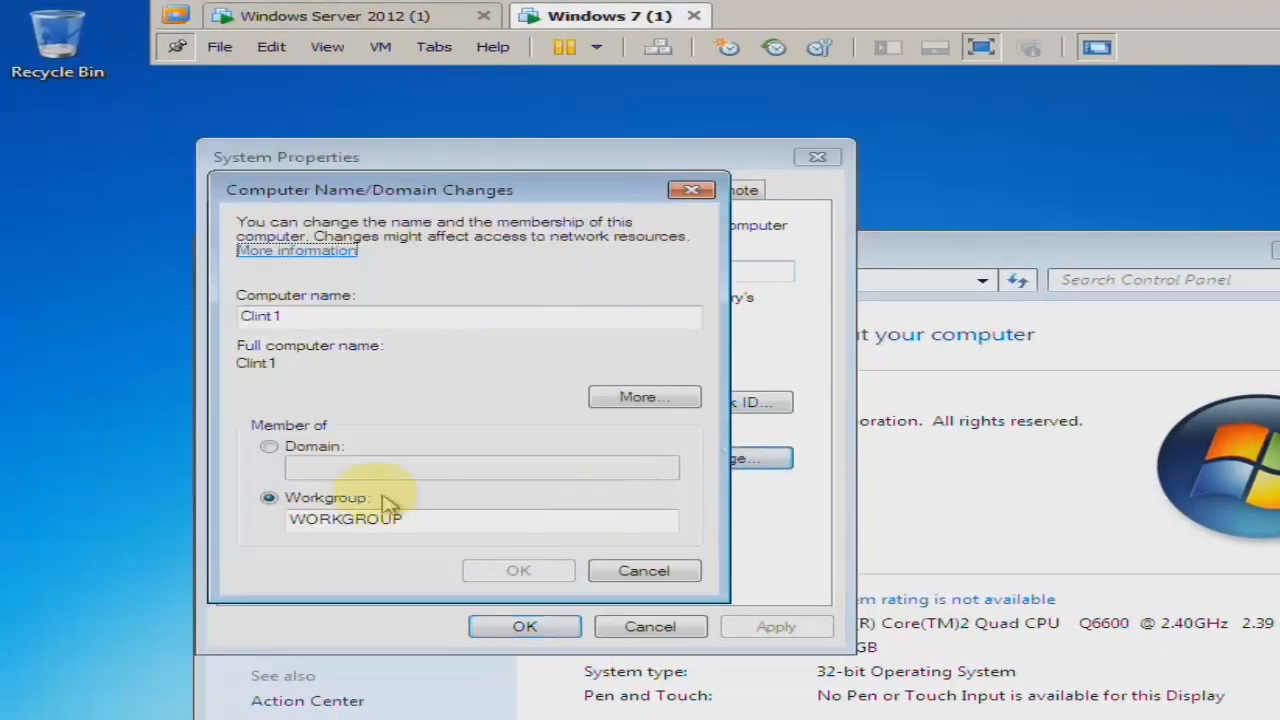
Change the computer's membership from workgroup to the domain hadis.local and submit it.
left_click(270, 447)
left_click(333, 465)
type("hadis")
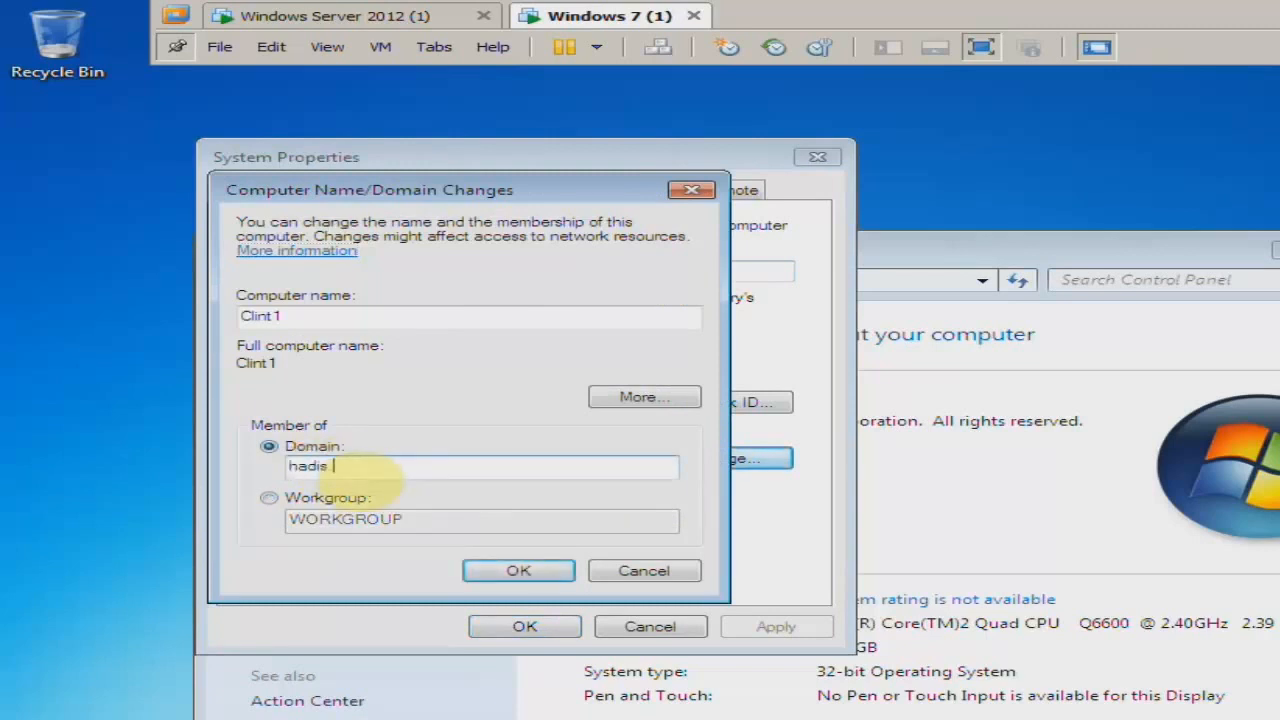
key("Return")
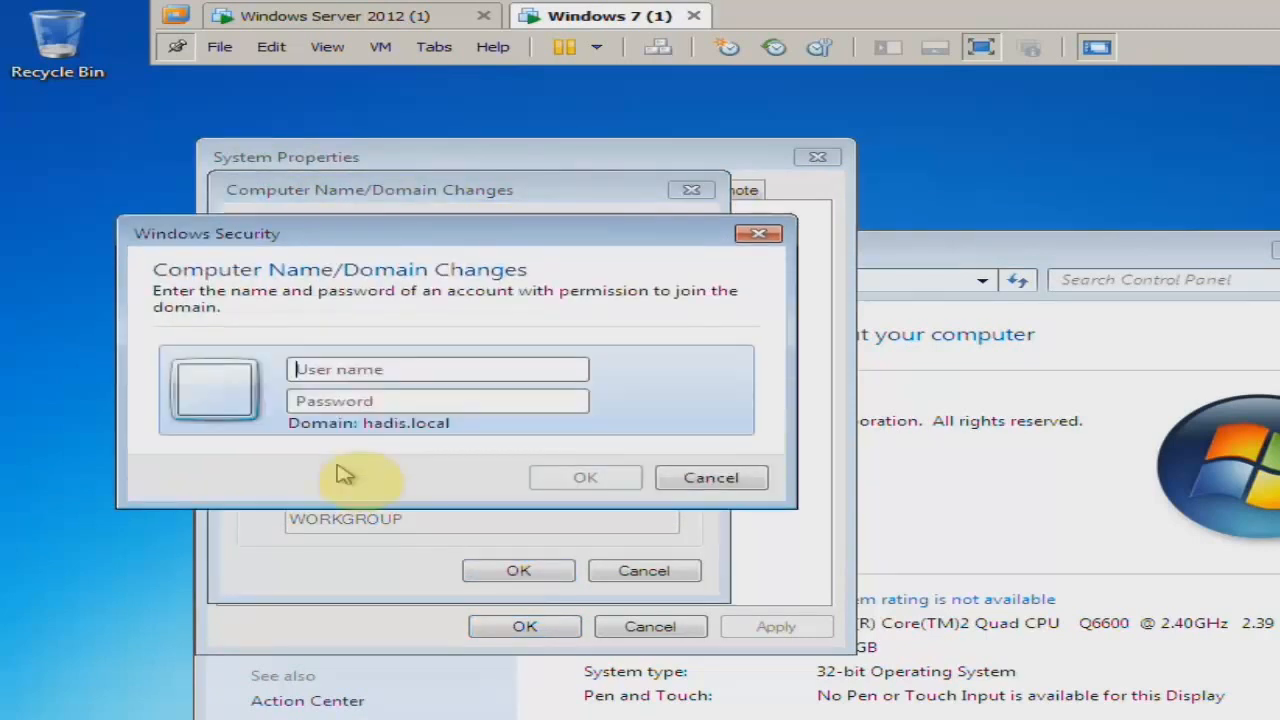
Authorize the domain join with the administrator account and its password, and restart the computer immediately.
type("administrator")
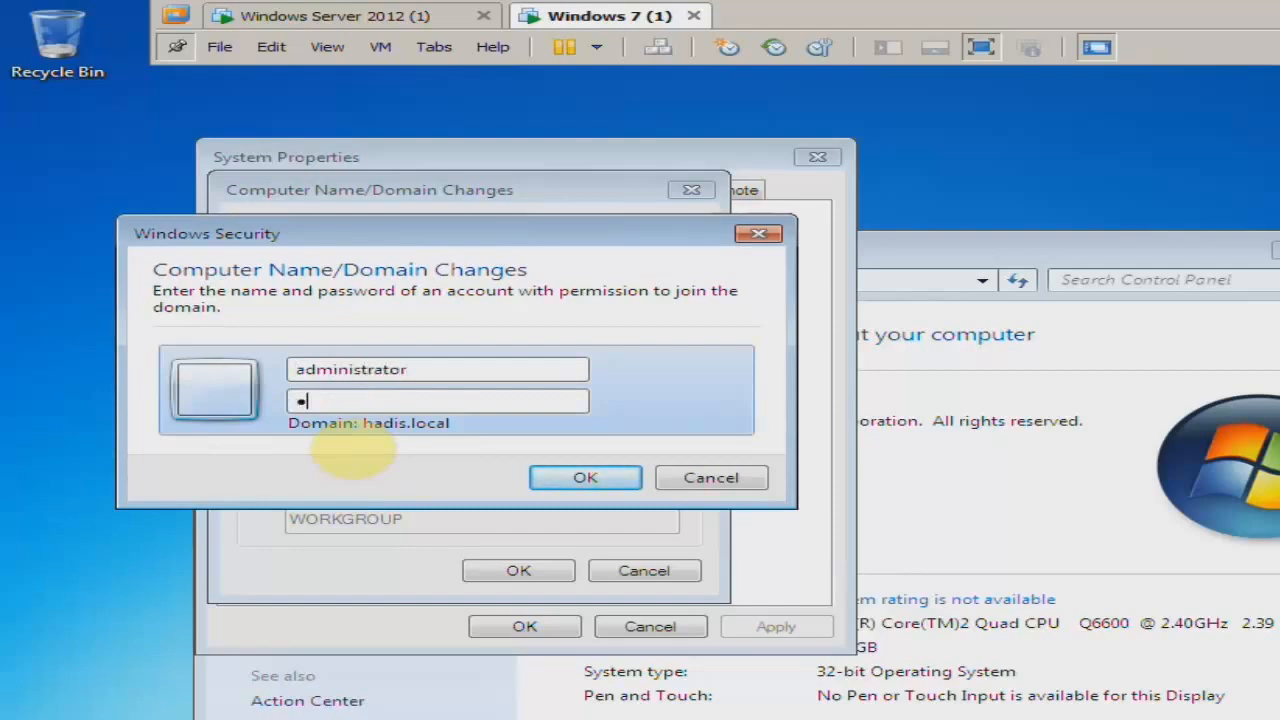
key("Return")
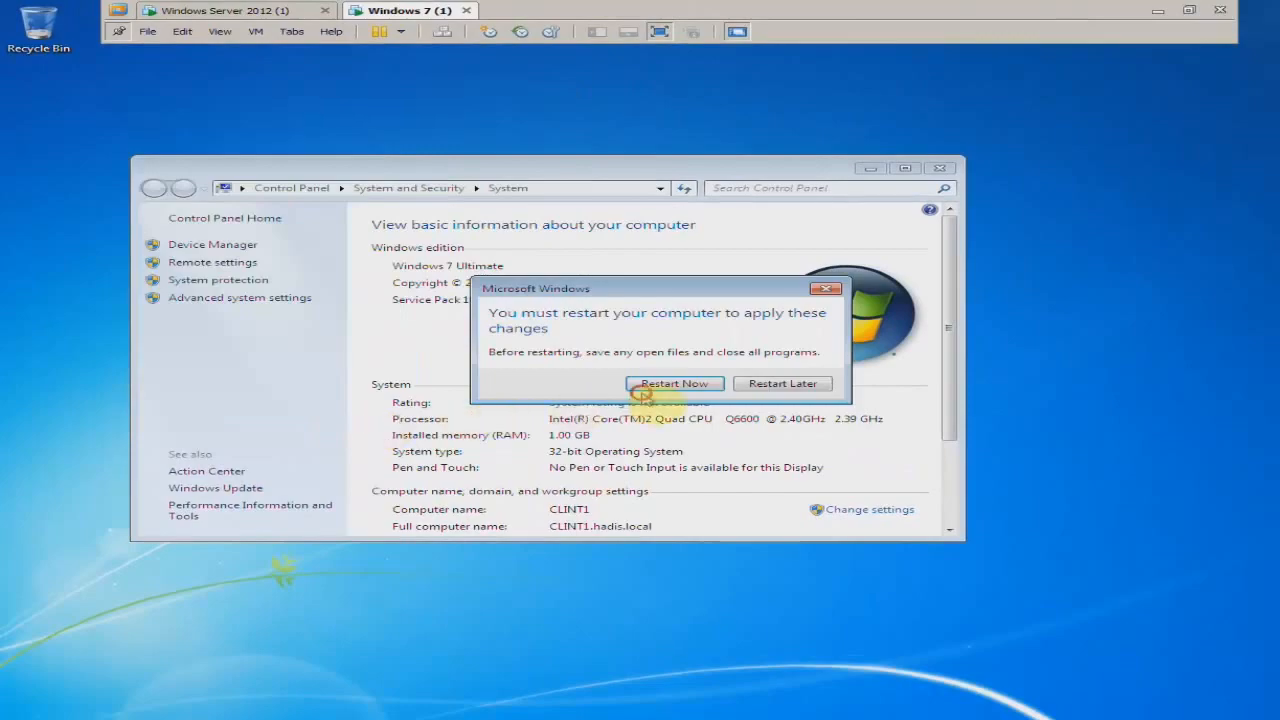
left_click(650, 381)
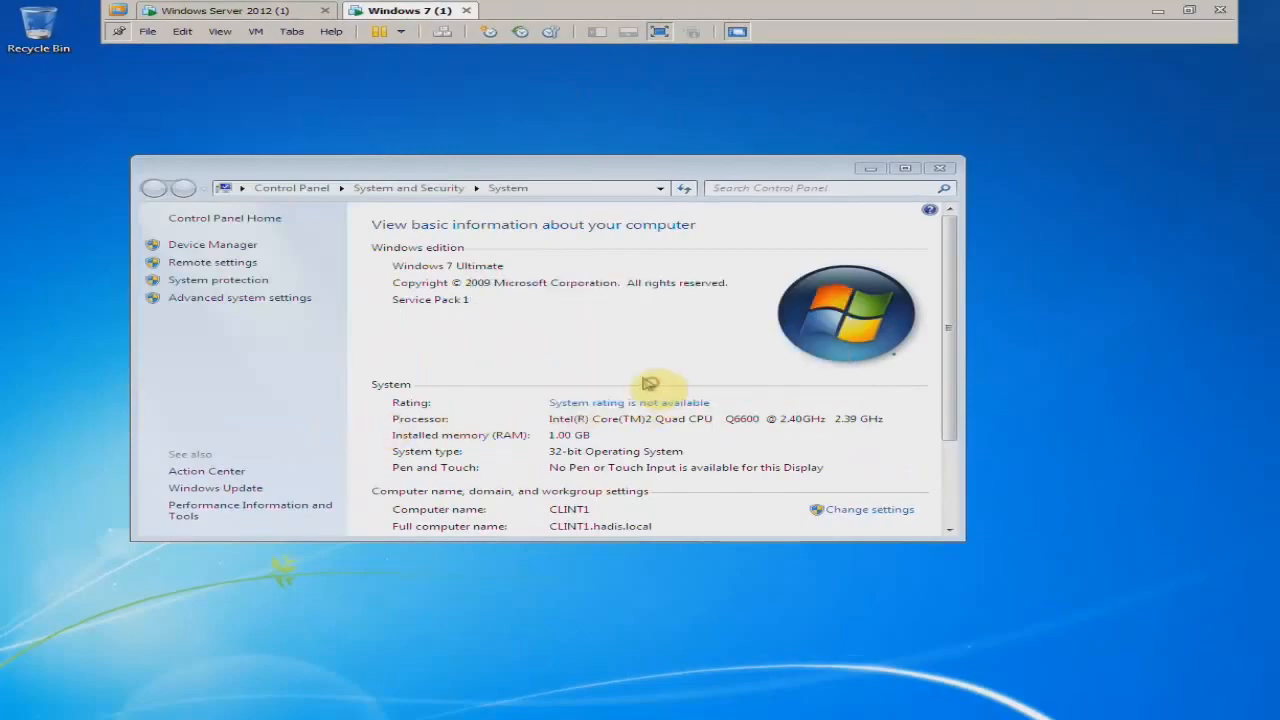
Switch to the Windows Server 2012 virtual machine, connect the USB drive to it from the host, and return to full screen.
left_click(246, 9)
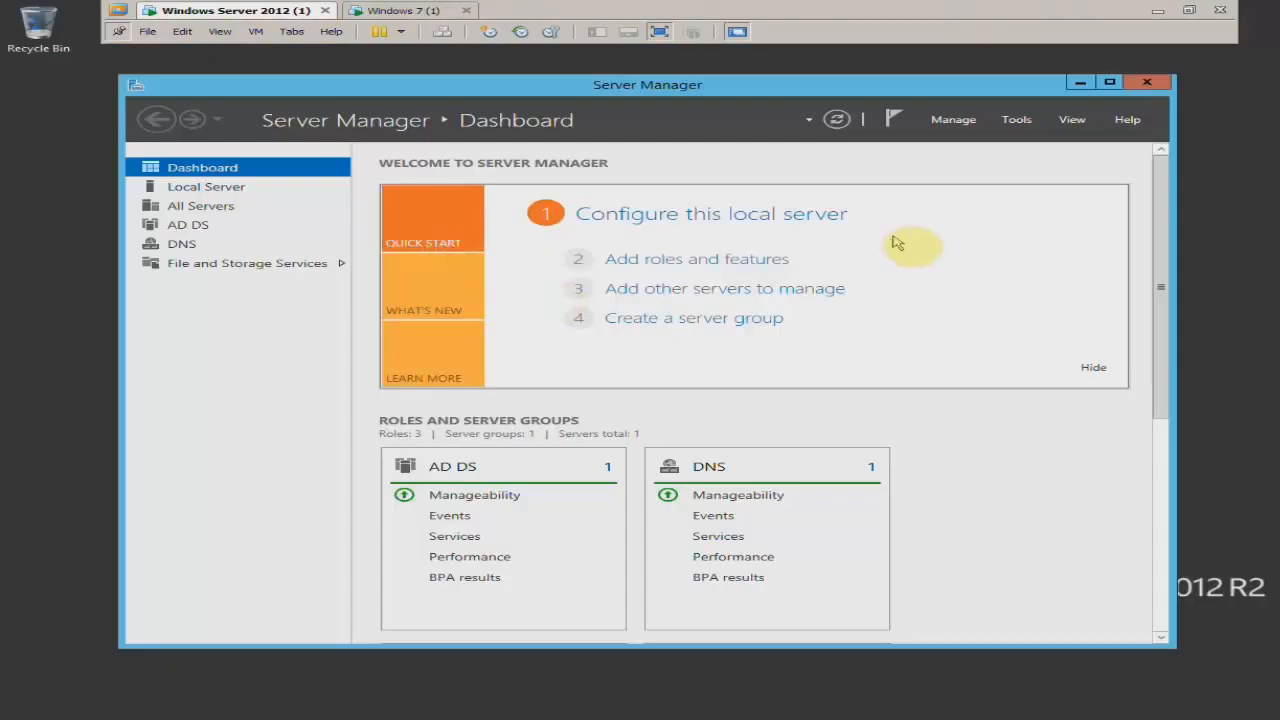
left_click(660, 32)
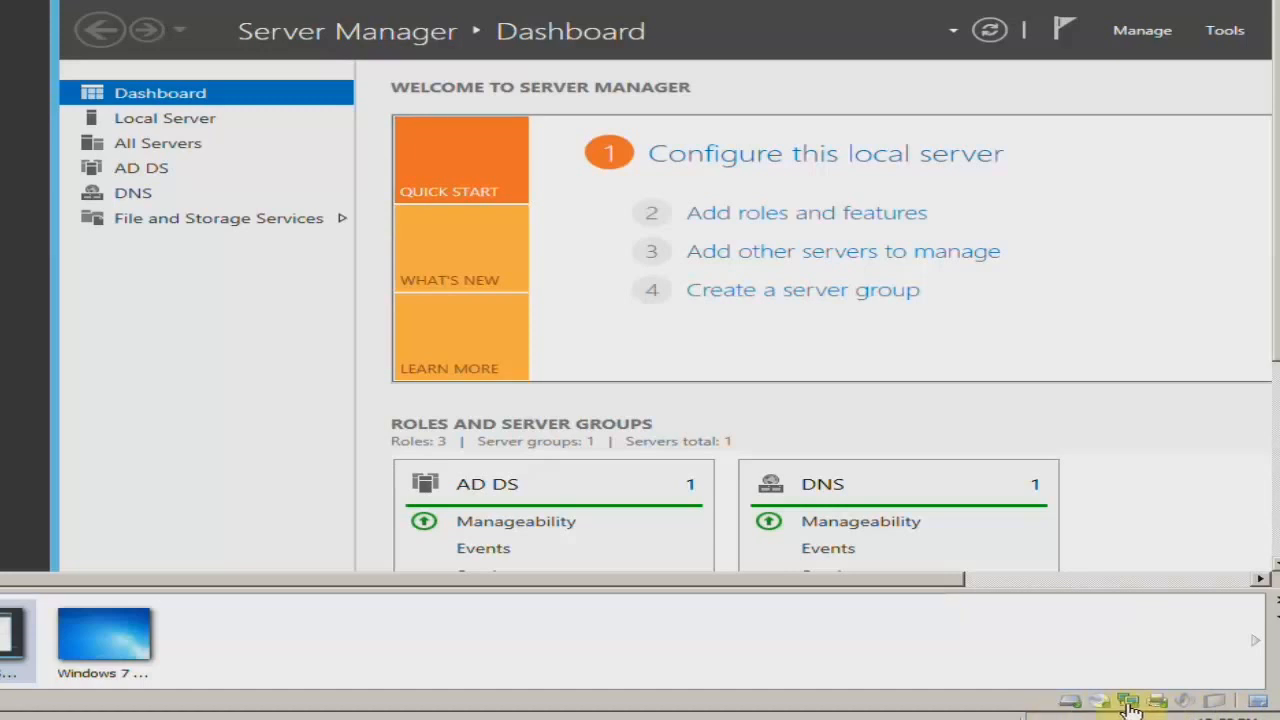
right_click(1215, 706)
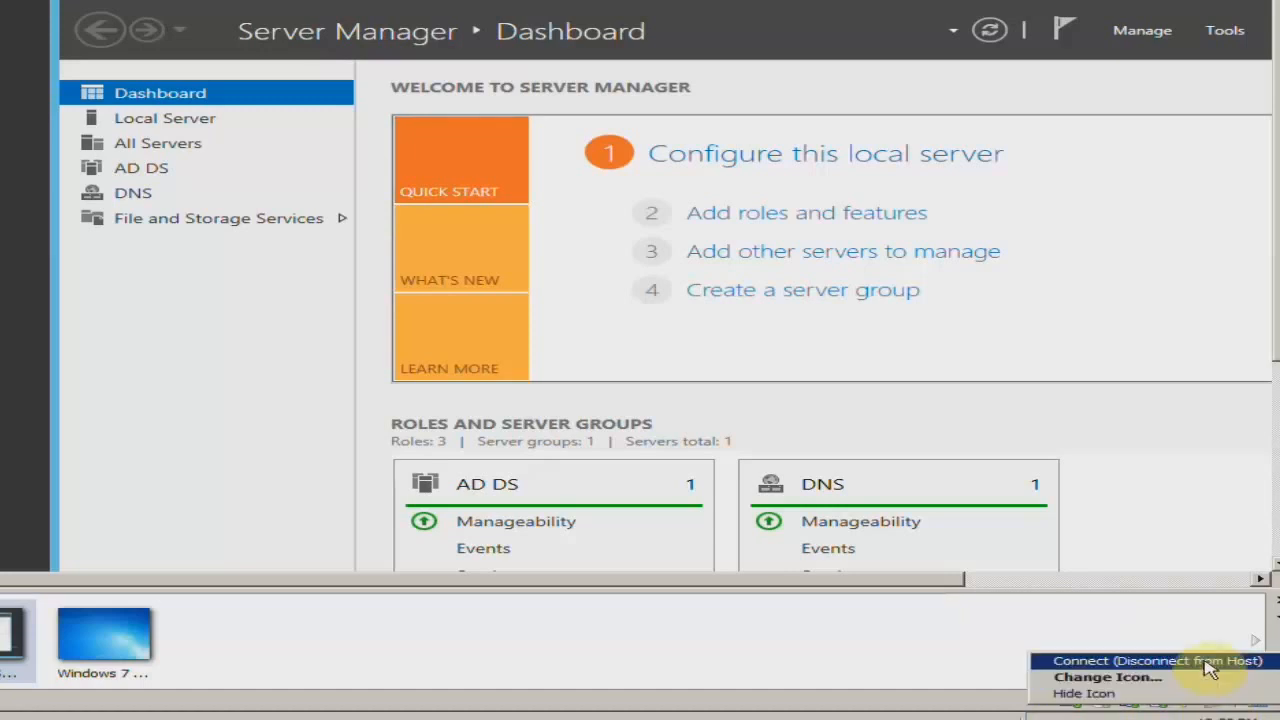
left_click(1210, 662)
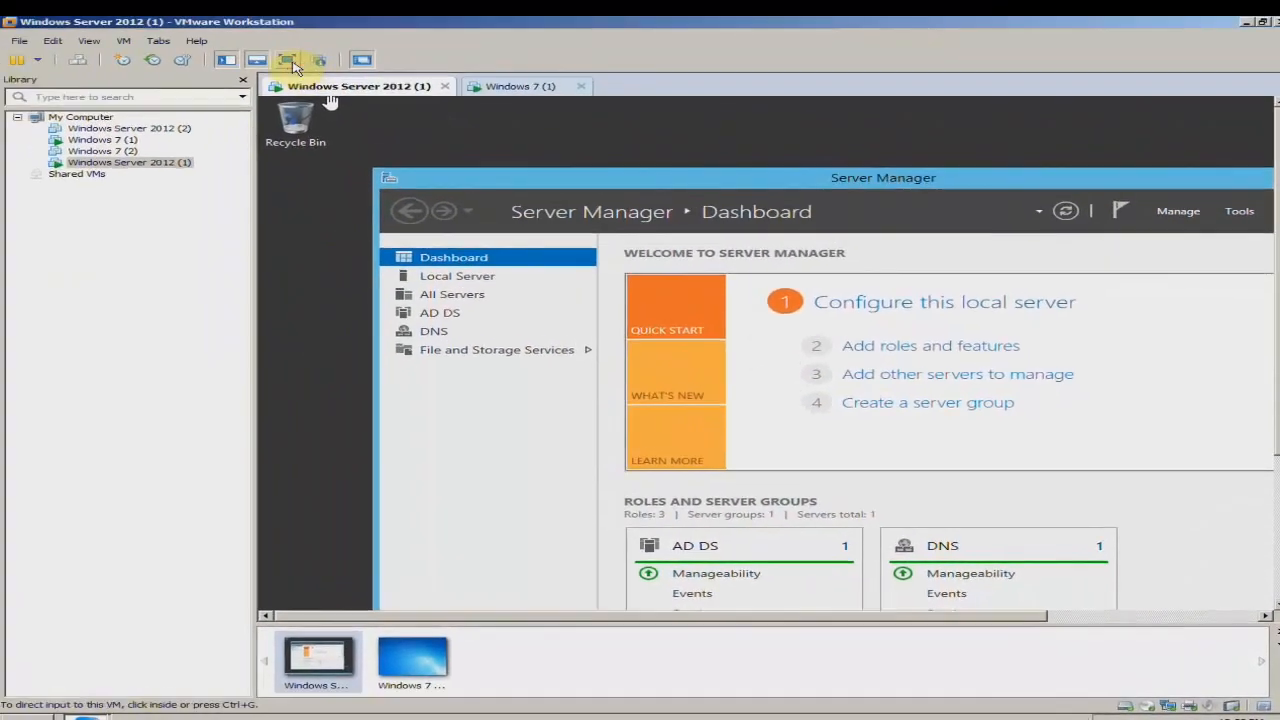
left_click(289, 61)
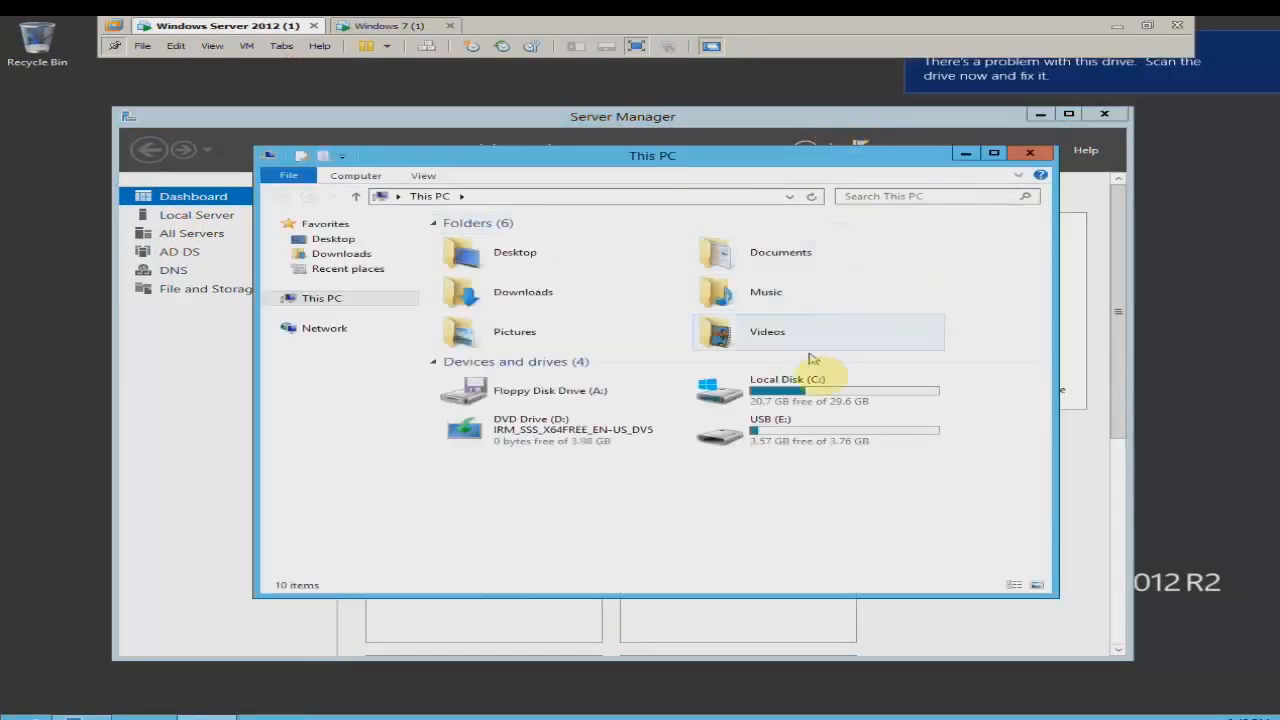
Open the USB (E:) drive and copy the npp.6.9.1.installer file.
double_click(813, 433)
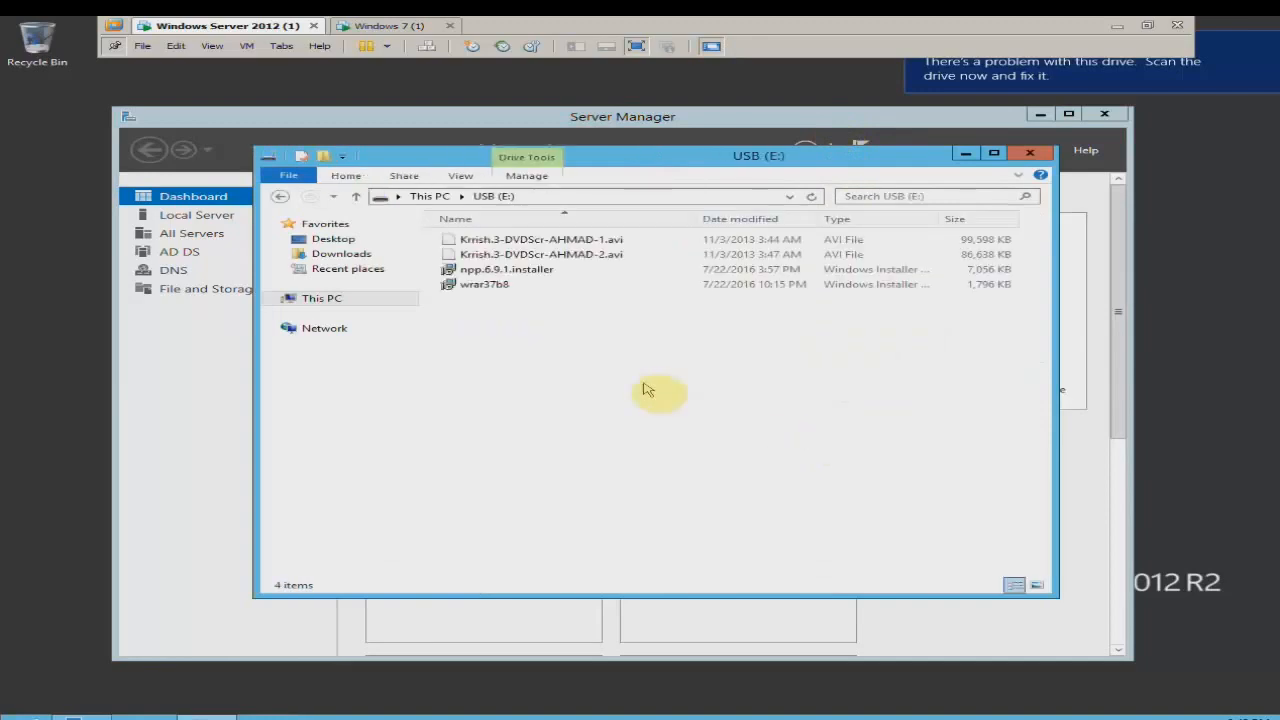
left_click(523, 280)
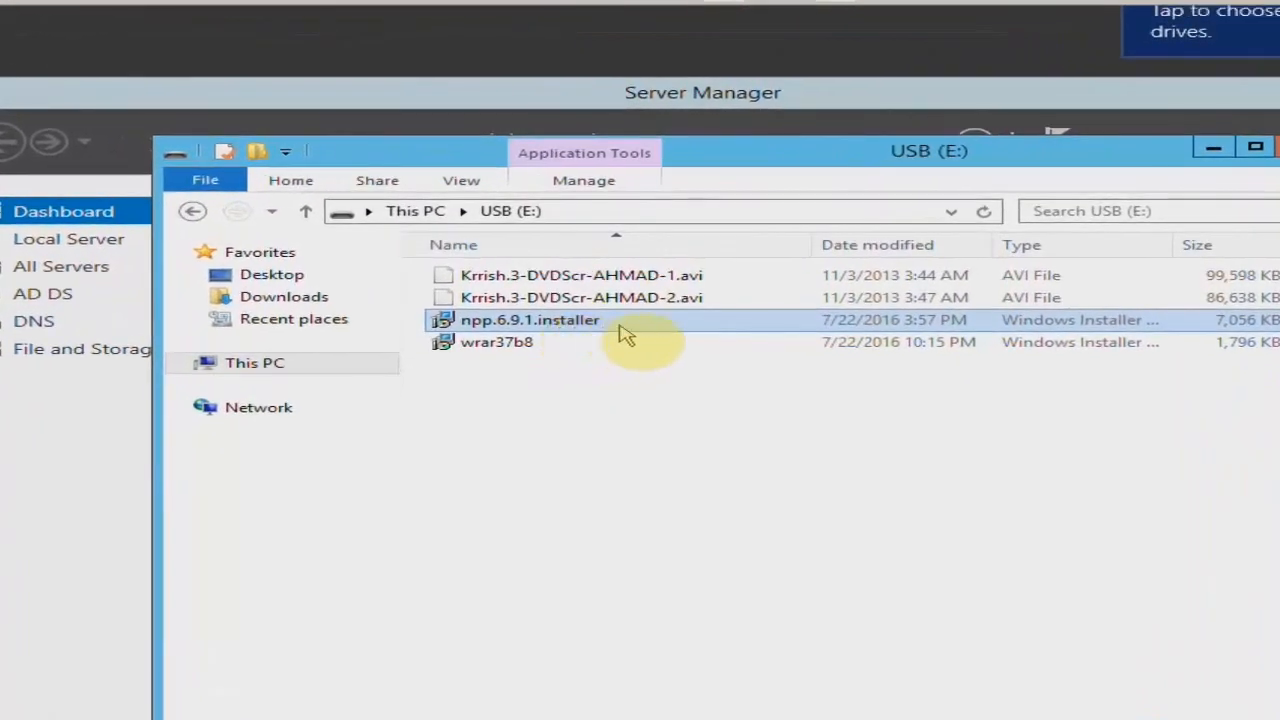
key("ctrl+c")
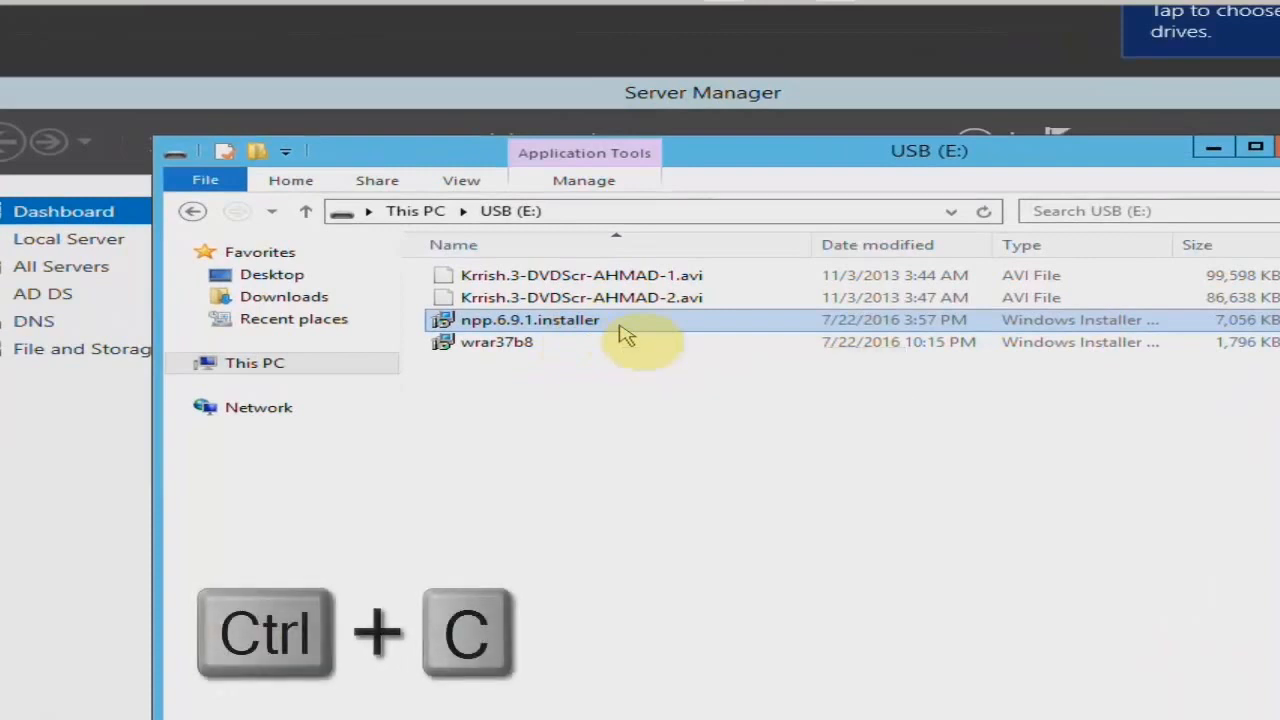
Create a folder named data on Local Disk (C:) and paste the copied npp.6.9.1.installer file into it.
left_click(193, 212)
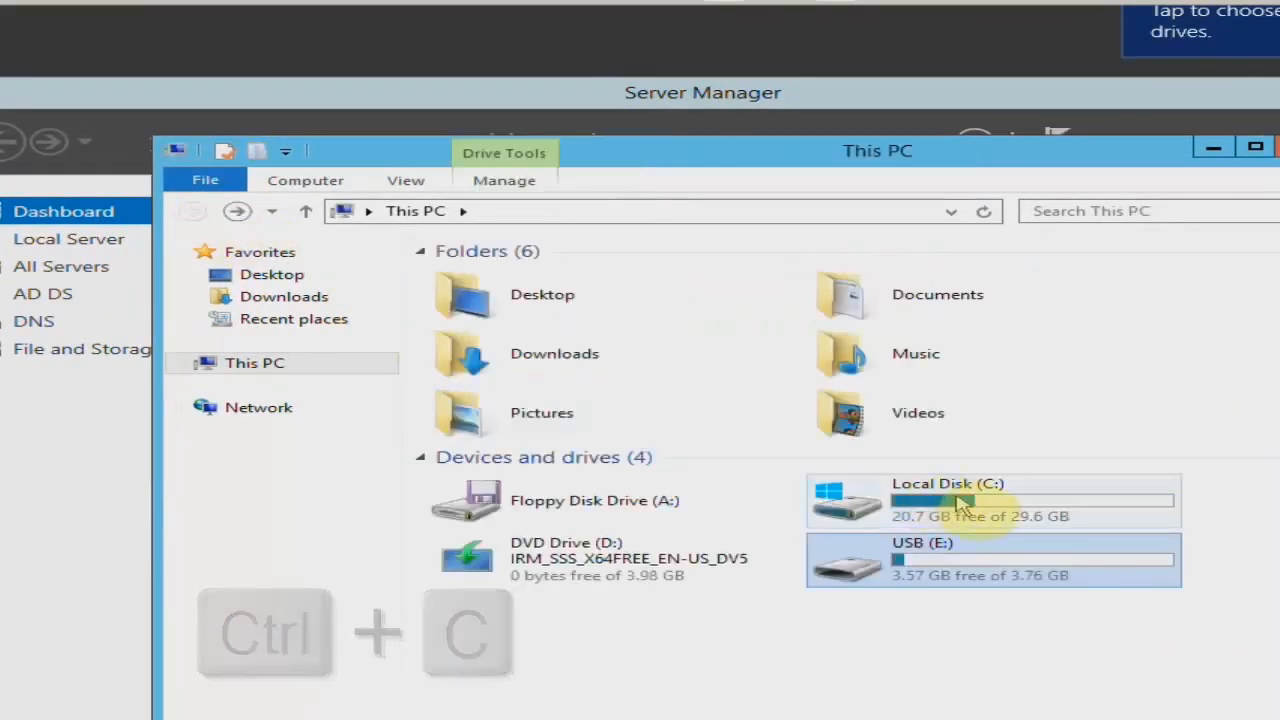
key("ctrl+shift+n")
double_click(840, 492)
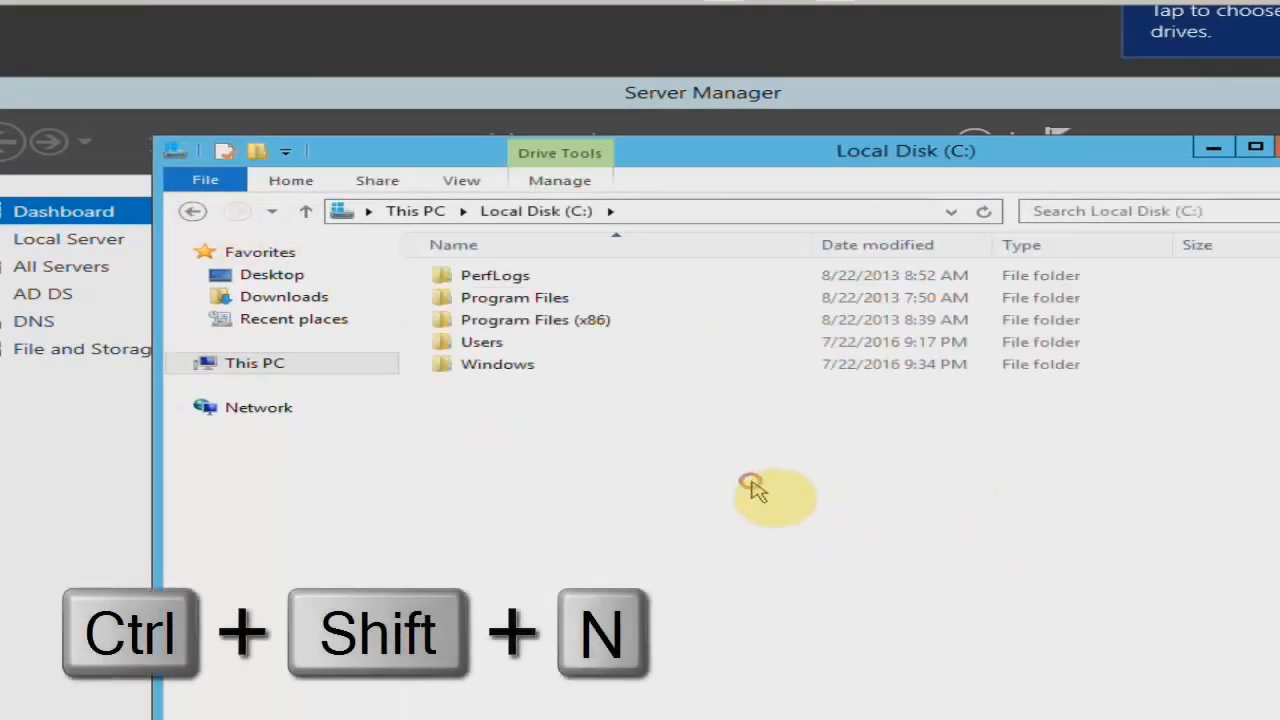
key("ctrl+shift+n")
type("data")
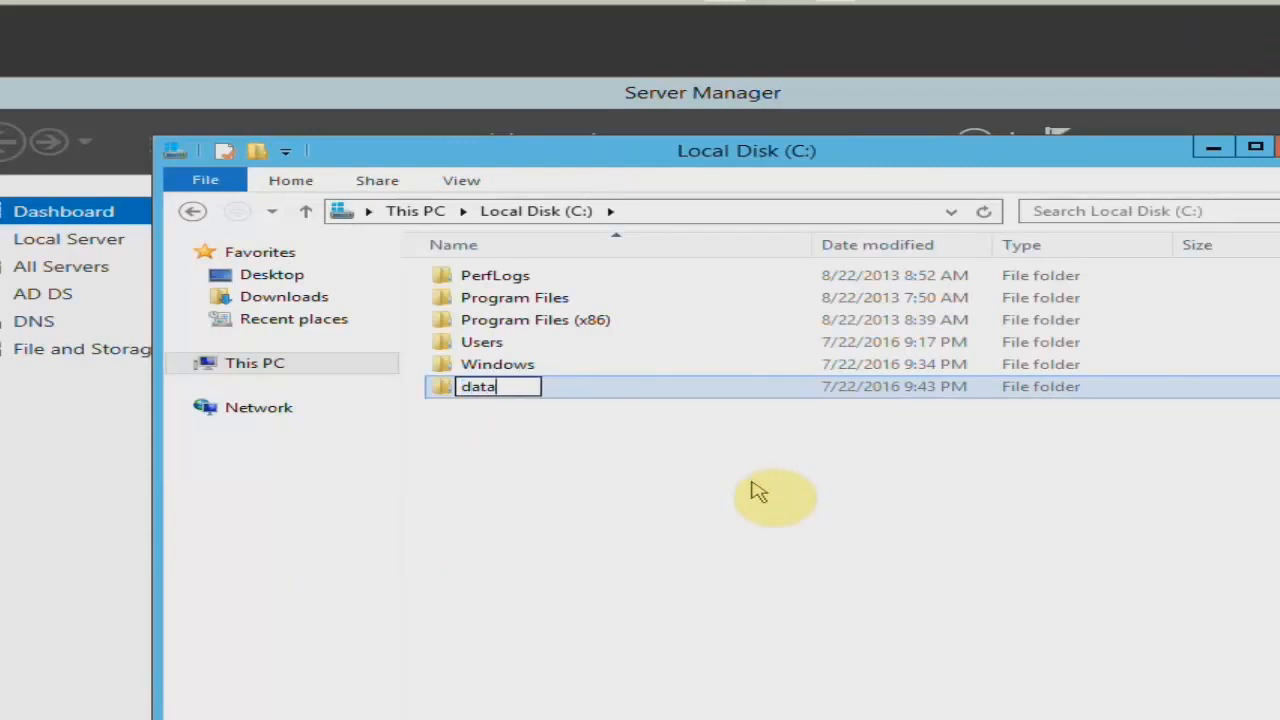
key("Return")
key("Return")
key("ctrl+v")
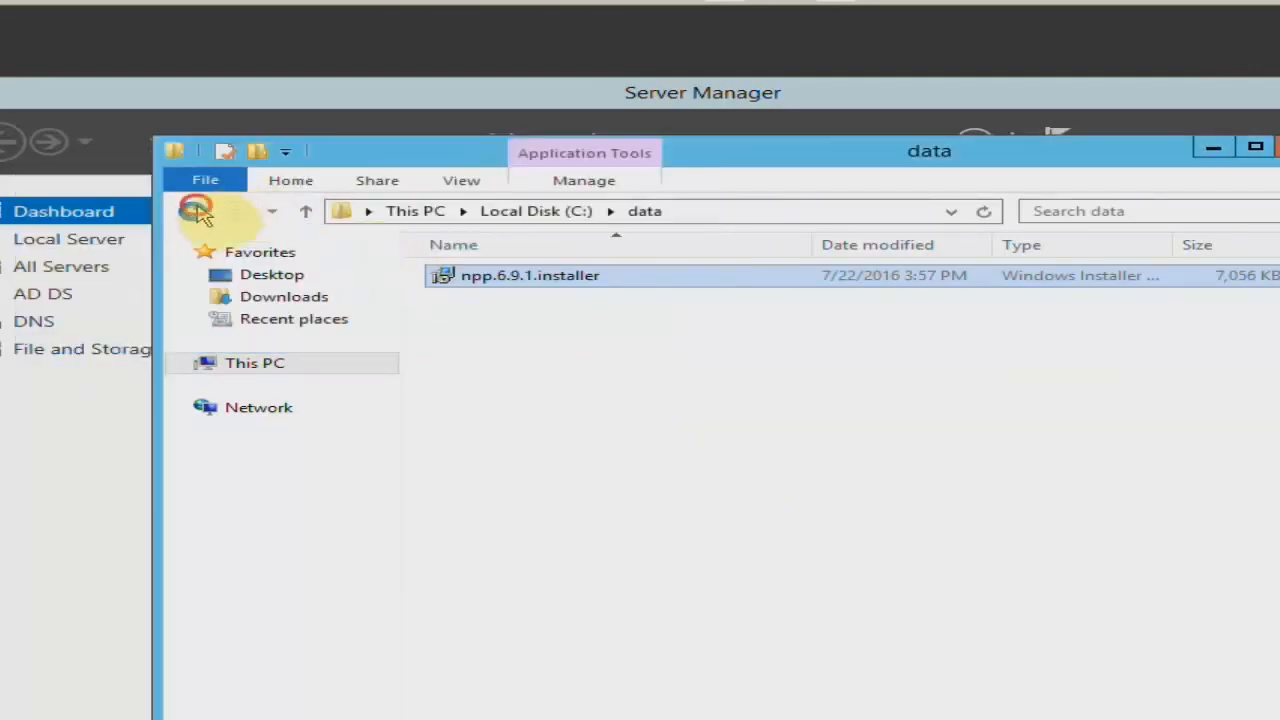
Open the sharing properties of the data folder on Local Disk (C:) and start choosing people to share it with.
left_click(193, 211)
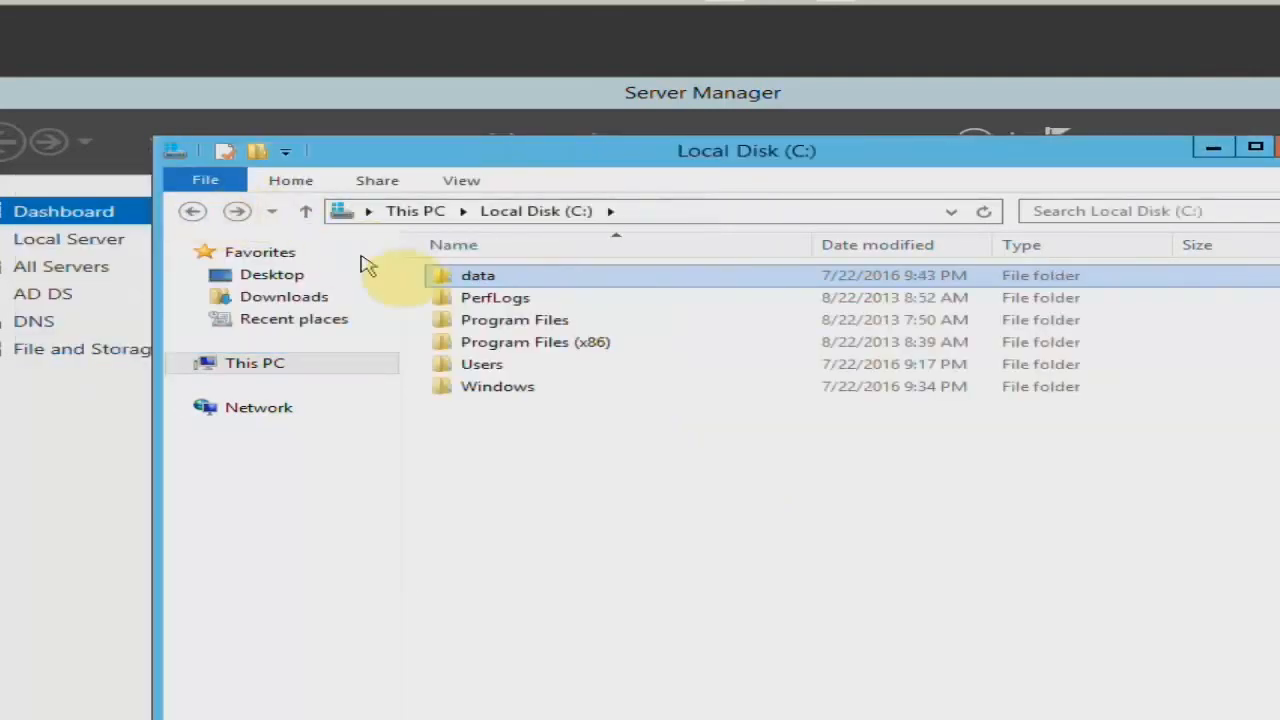
right_click(527, 279)
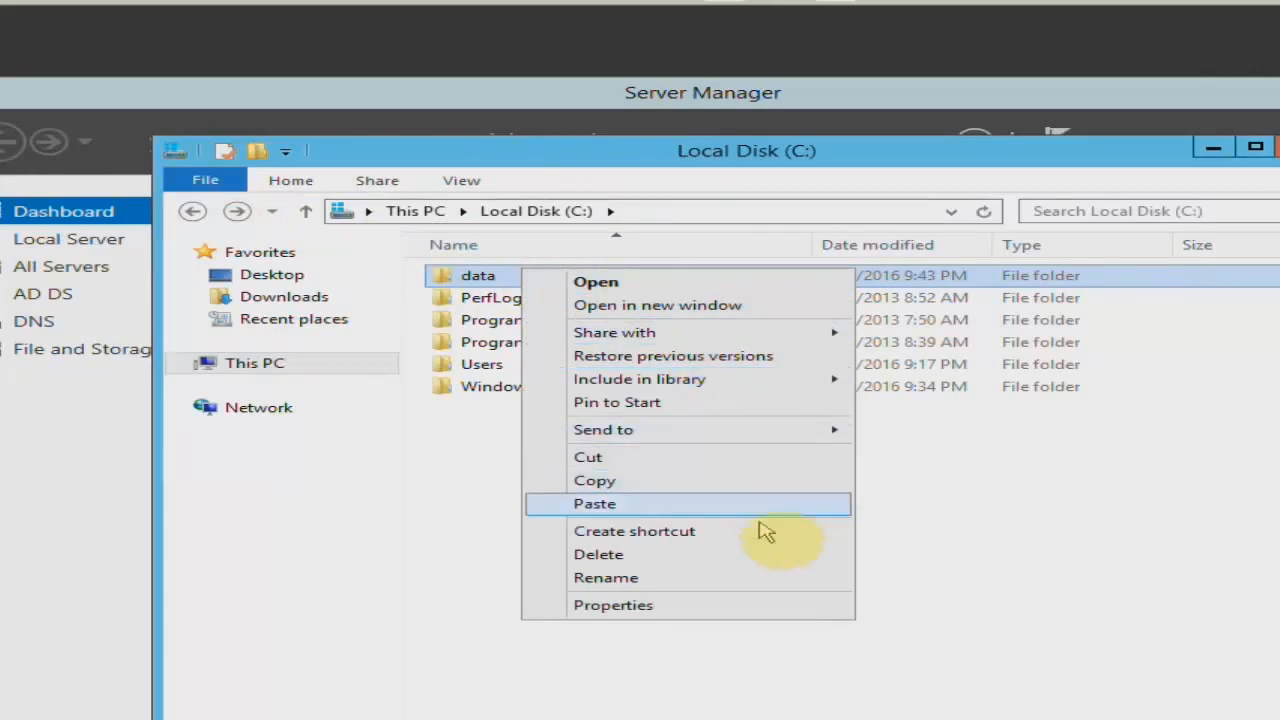
left_click(771, 606)
left_click(654, 322)
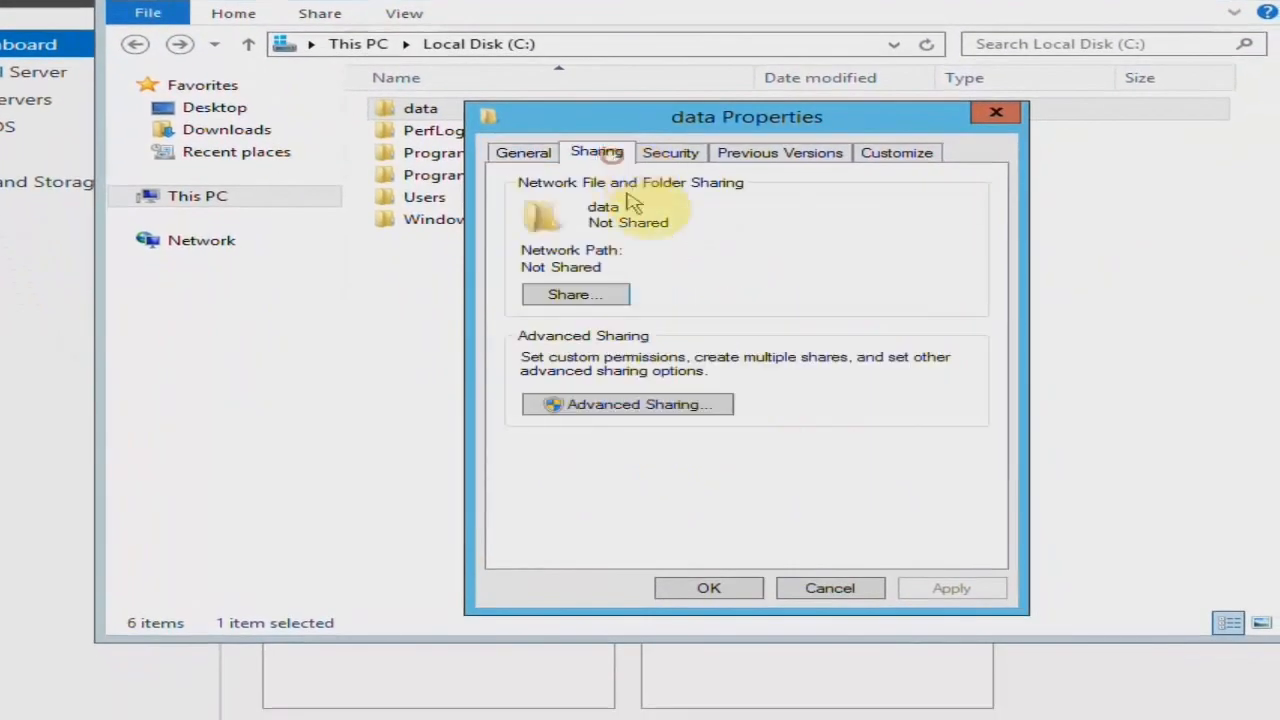
left_click(576, 294)
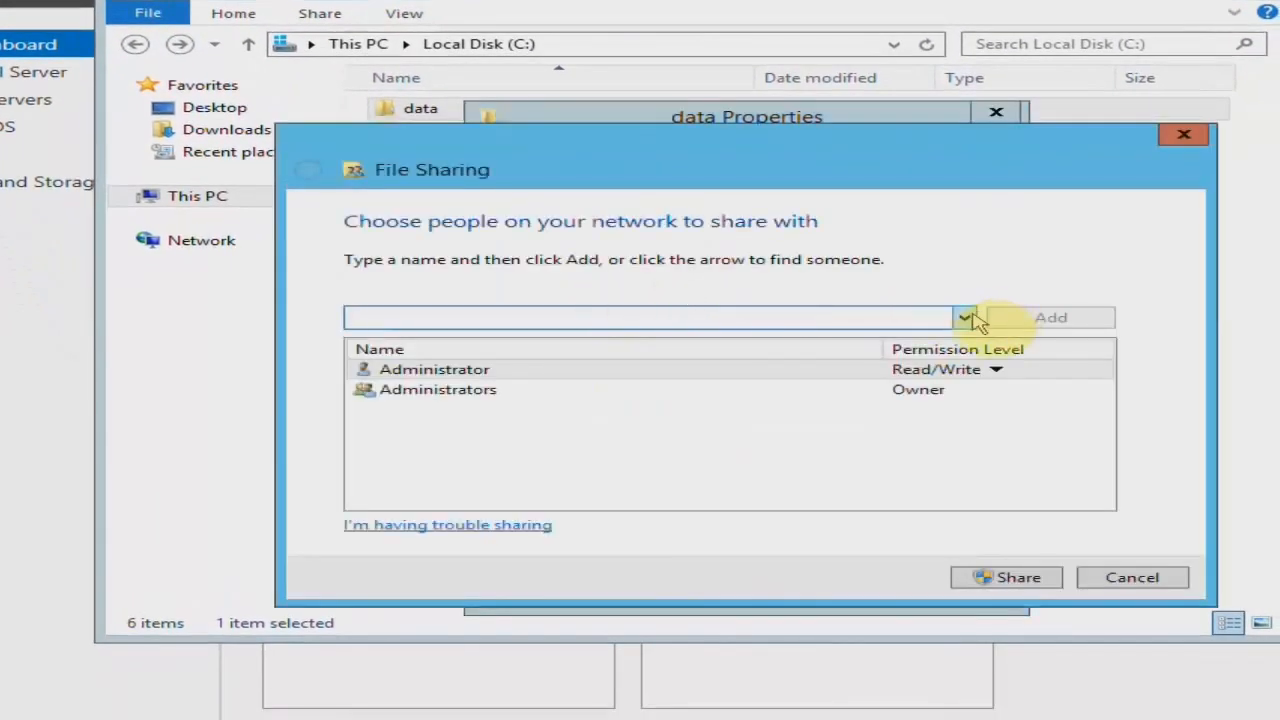
Share the data folder with Everyone at the Read permission level, and close its properties and the file window.
left_click(965, 318)
left_click(880, 343)
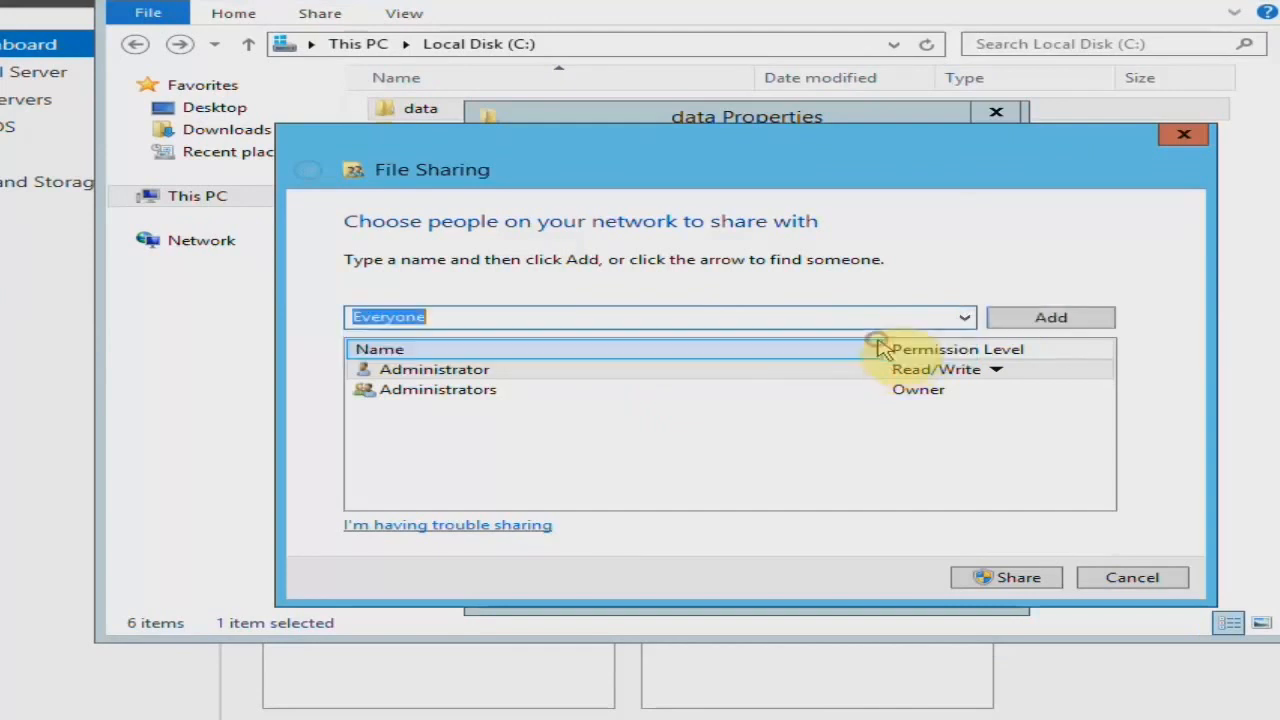
left_click(1098, 317)
left_click(1016, 574)
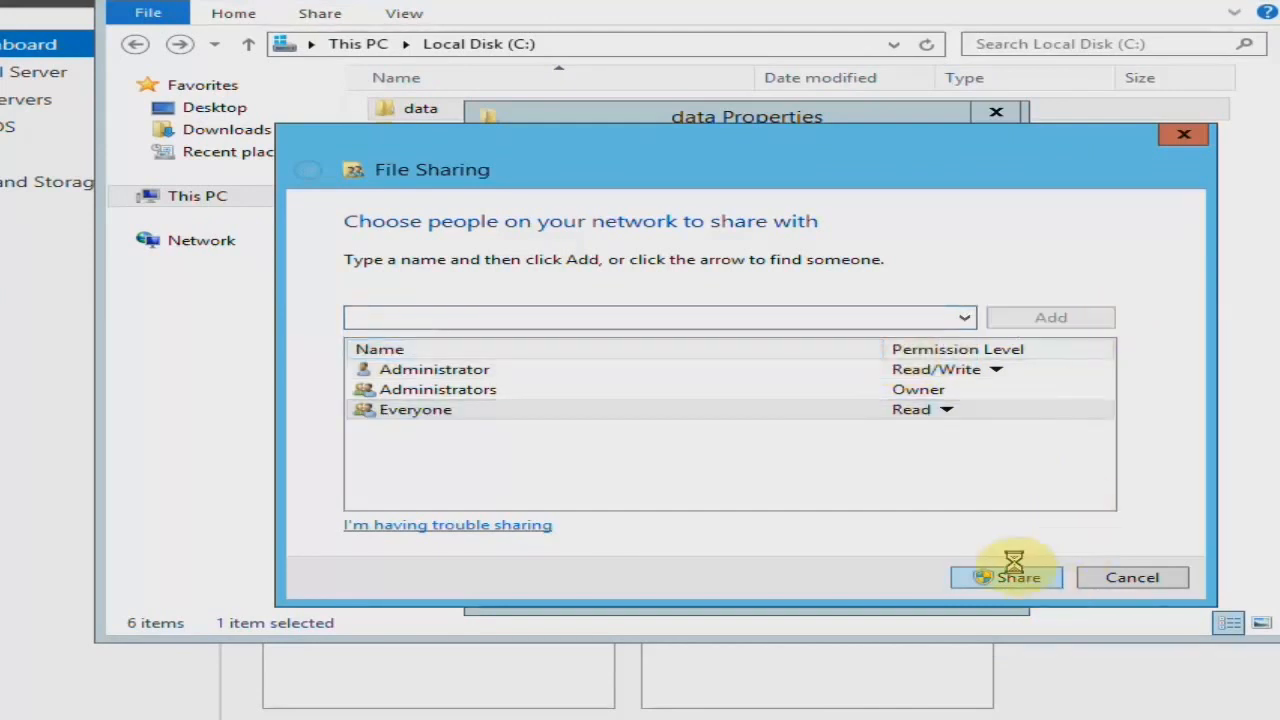
left_click(1115, 576)
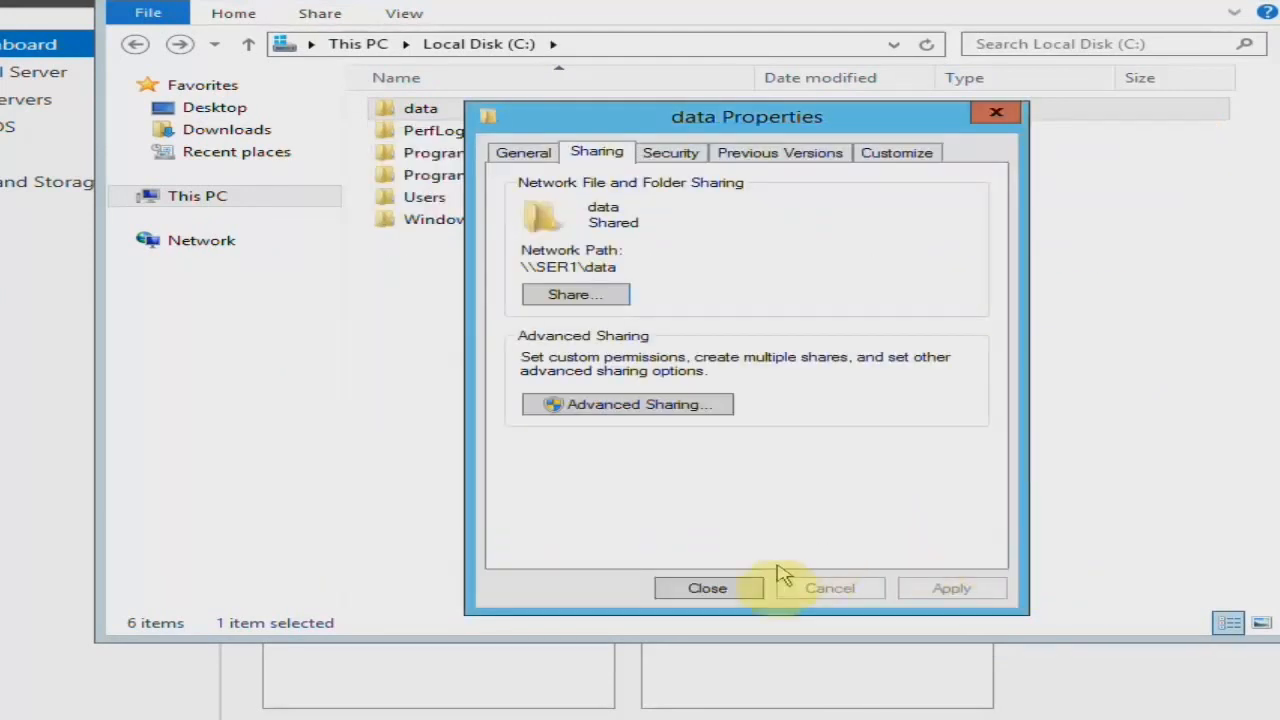
left_click(714, 583)
left_click(705, 505)
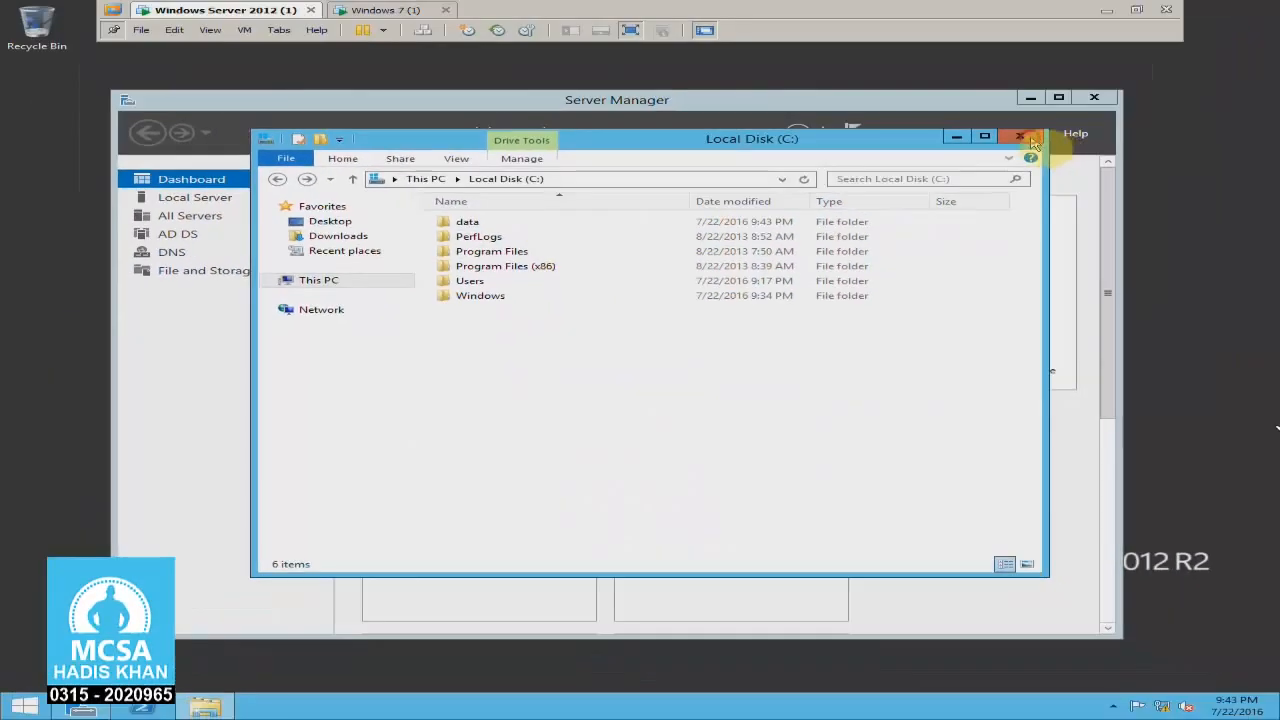
left_click(1166, 37)
Open Group Policy Management, expand the forest down to the hadis.local domain, and widen the tree area.
left_click(1105, 33)
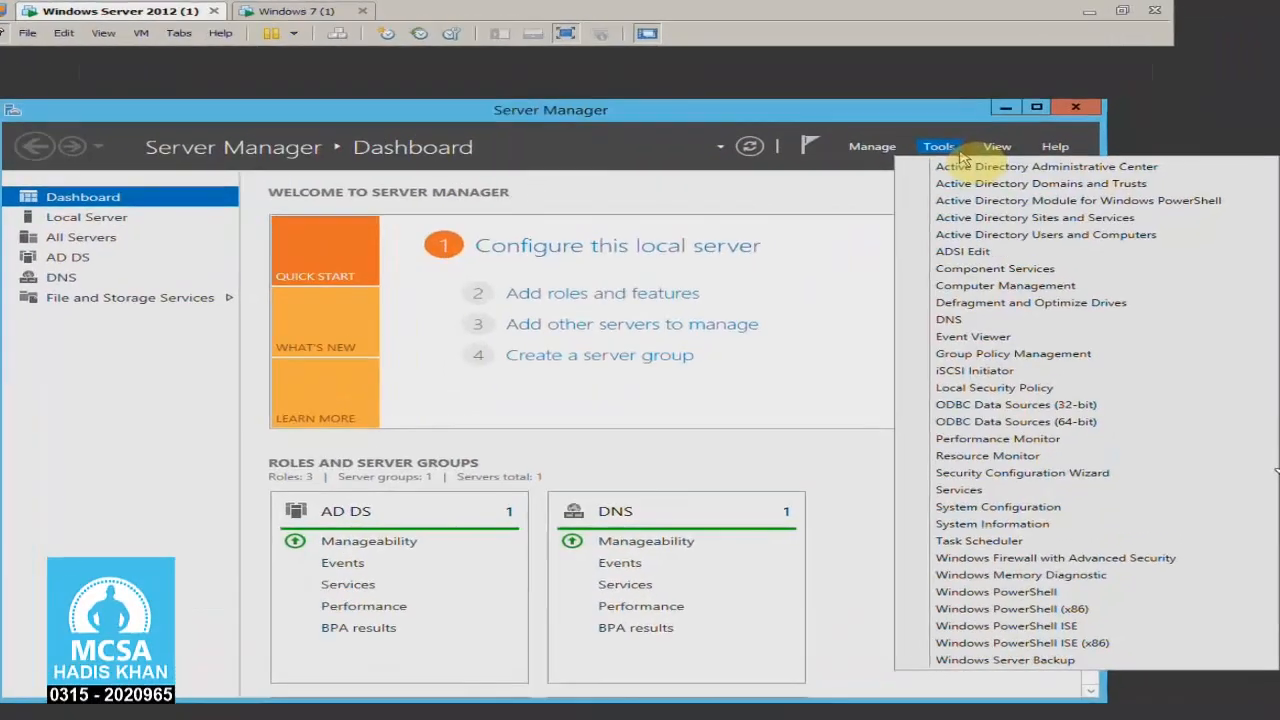
left_click(1030, 354)
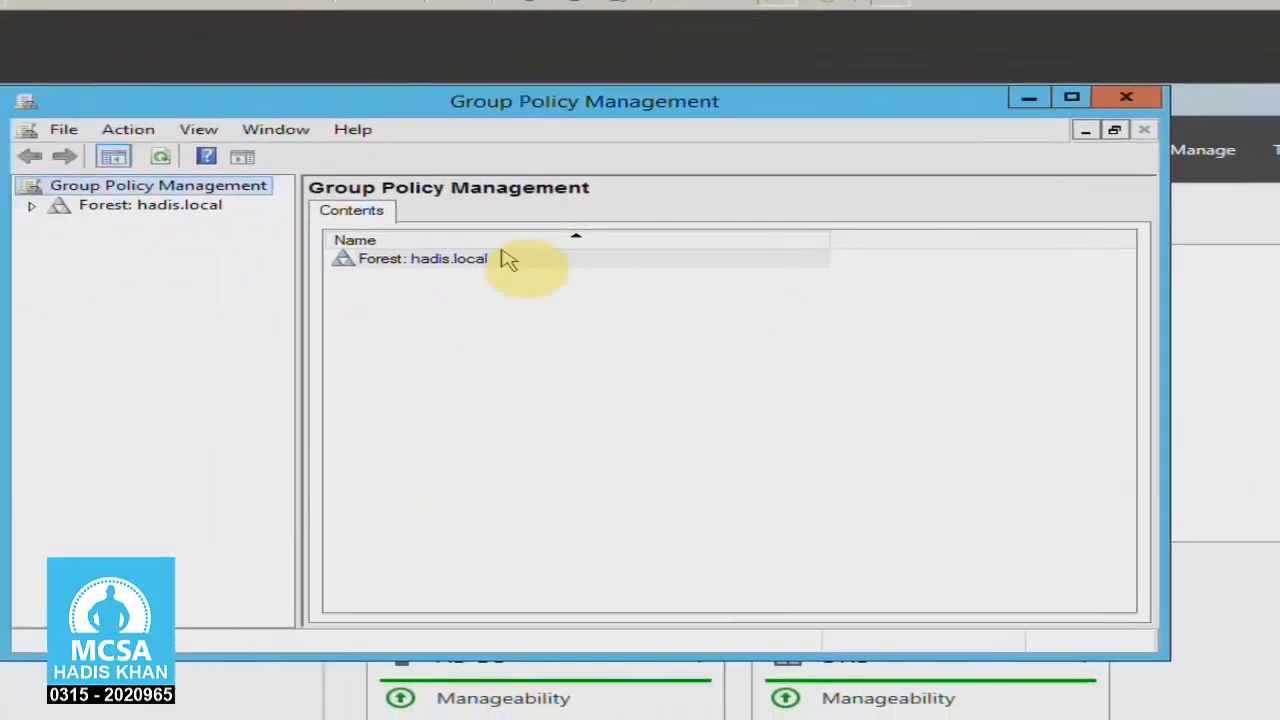
left_click(85, 199)
left_click(113, 218)
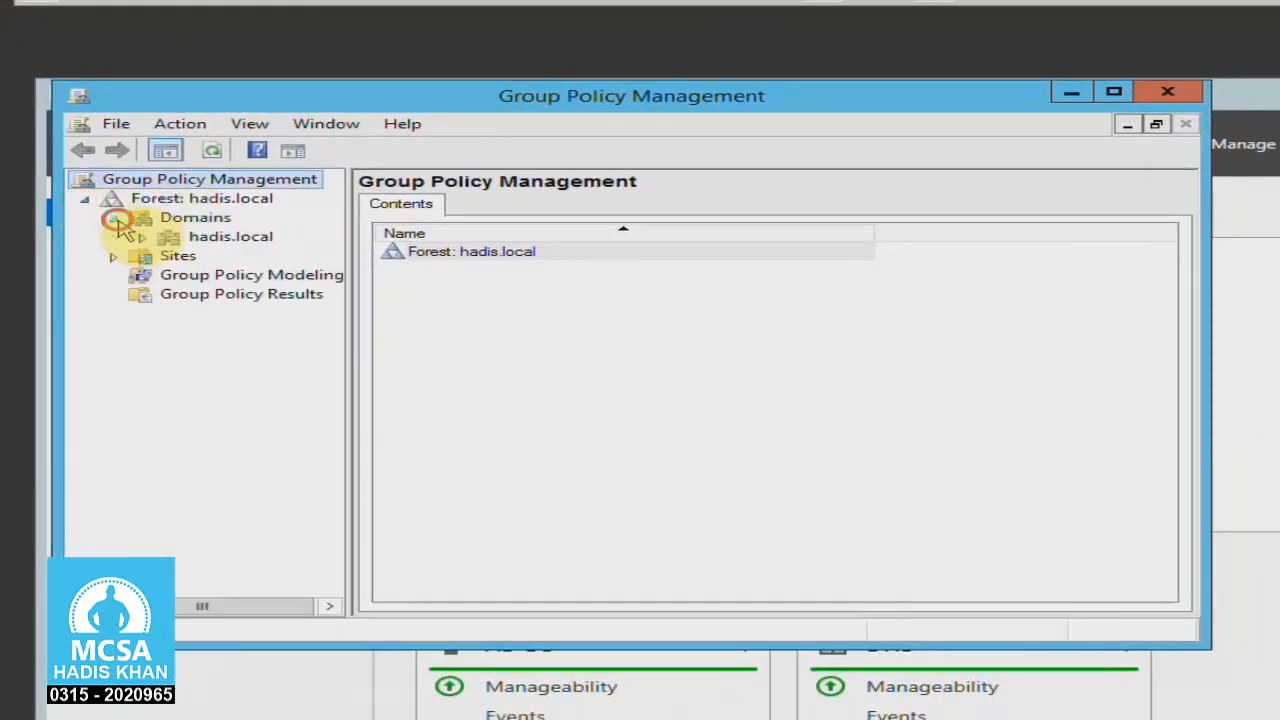
left_click(190, 236)
left_click(147, 240)
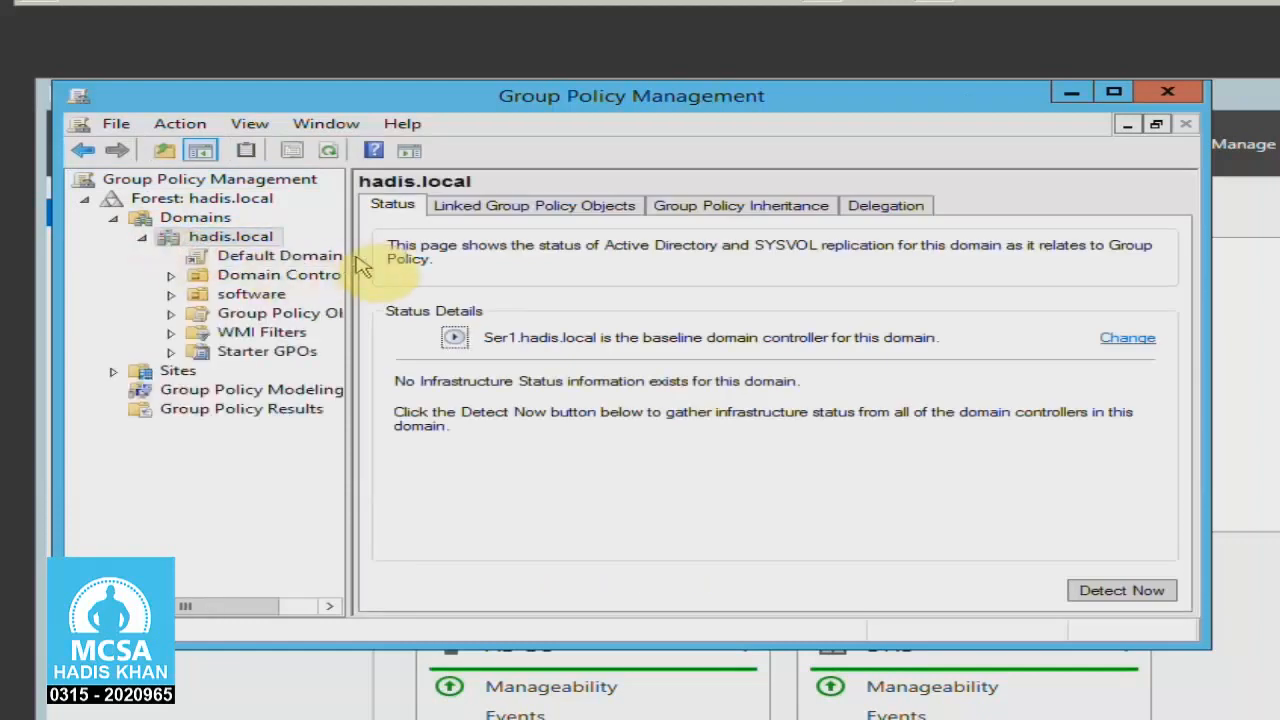
left_click_drag(350, 245, 497, 260)
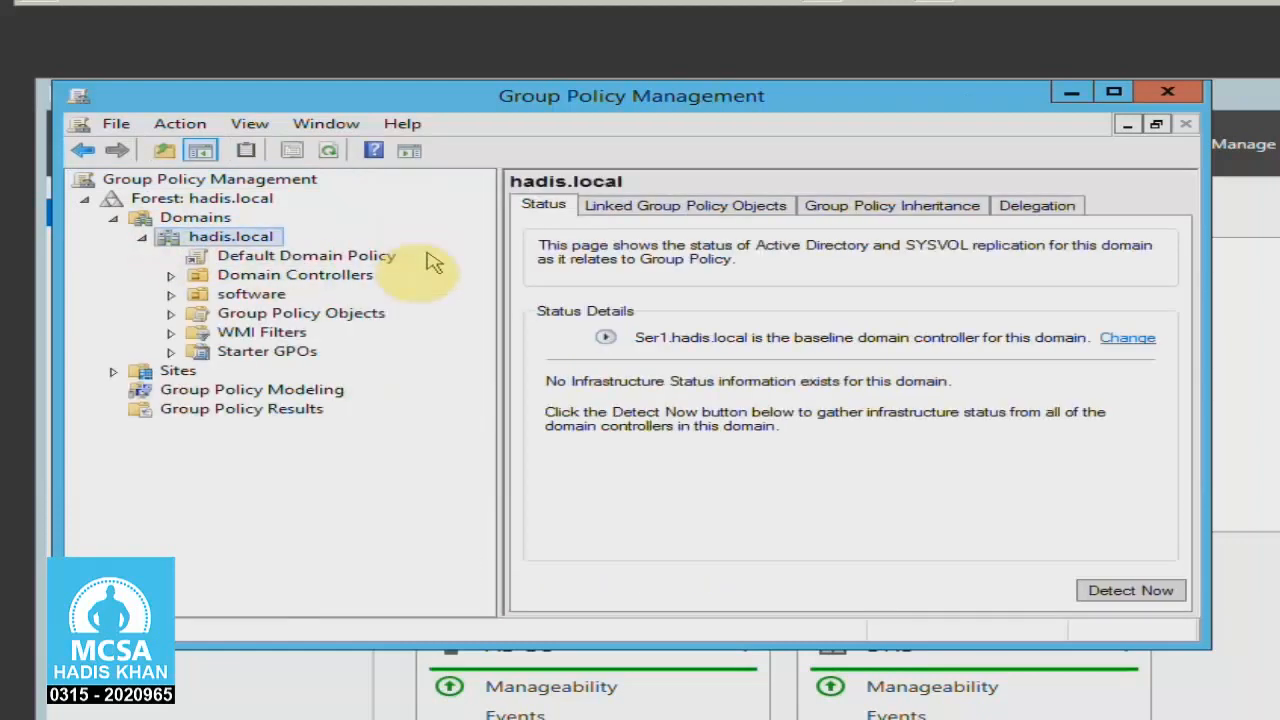
Create a GPO named software linked to the software OU, with no source starter GPO.
left_click(240, 294)
right_click(235, 297)
left_click(262, 308)
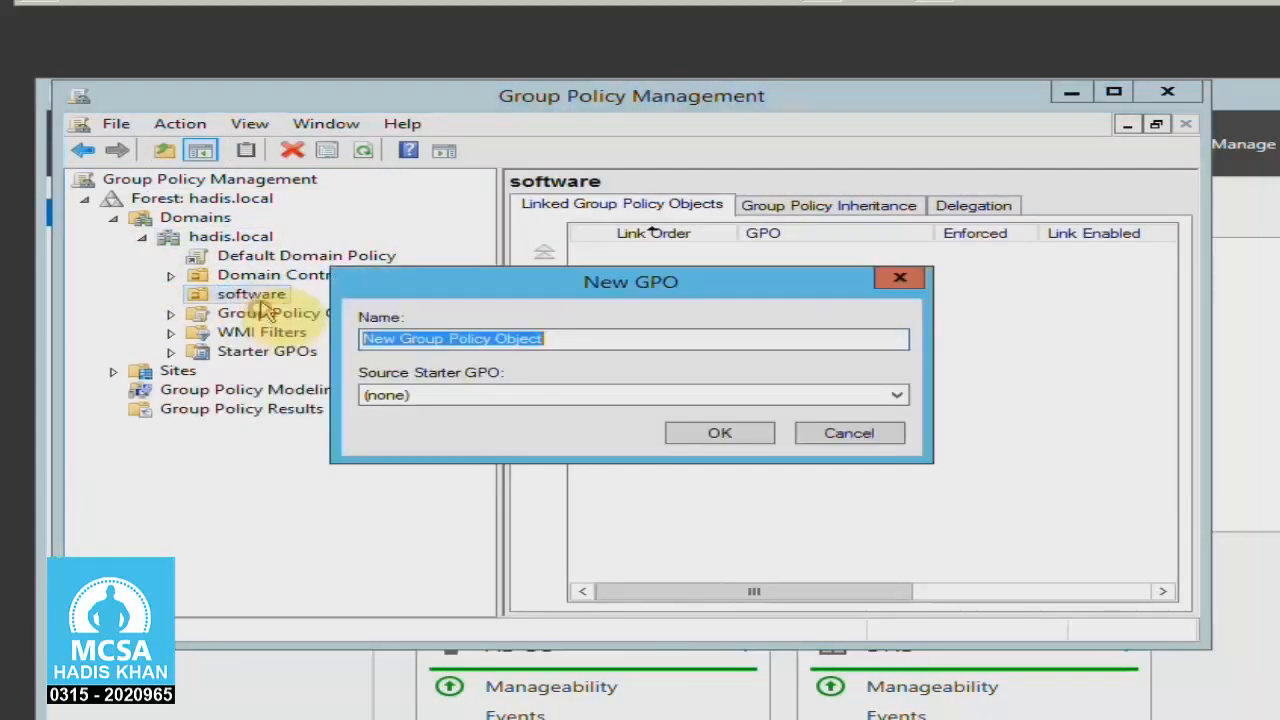
type("software")
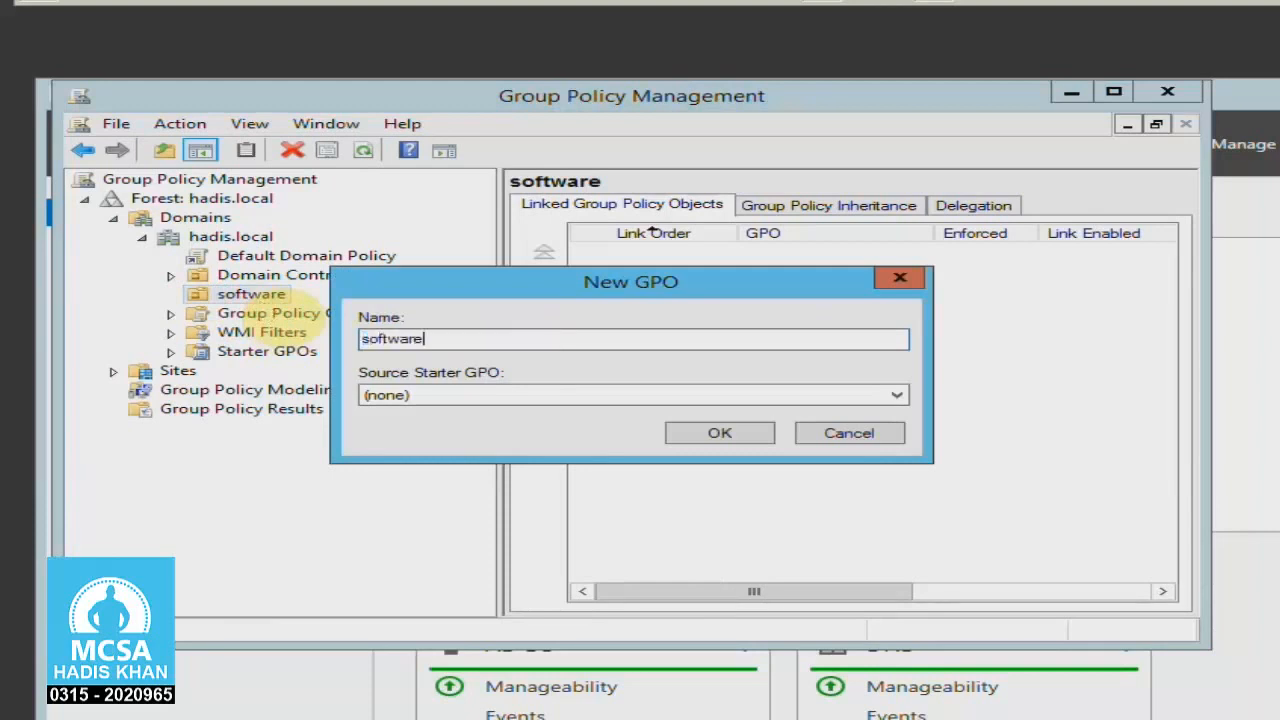
key("Return")
Open the software GPO for editing and go to Software installation under the User Configuration policies' Software Settings.
right_click(264, 314)
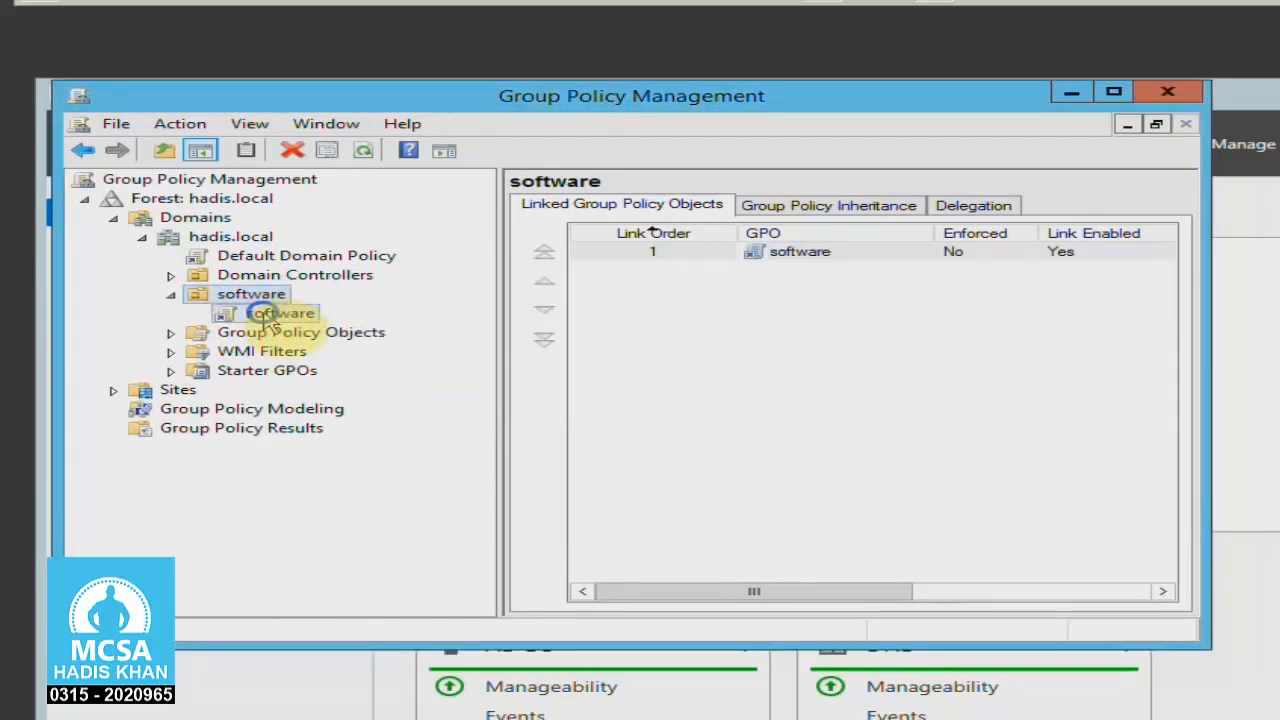
left_click(289, 330)
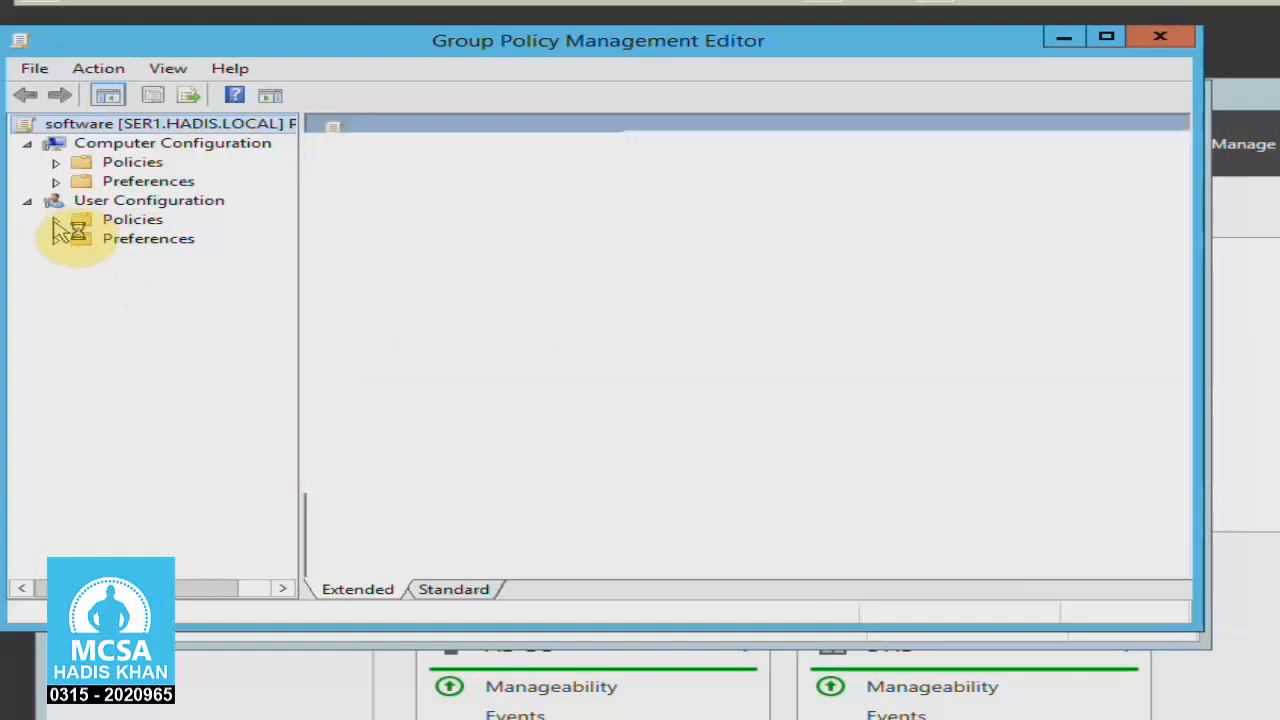
left_click(56, 221)
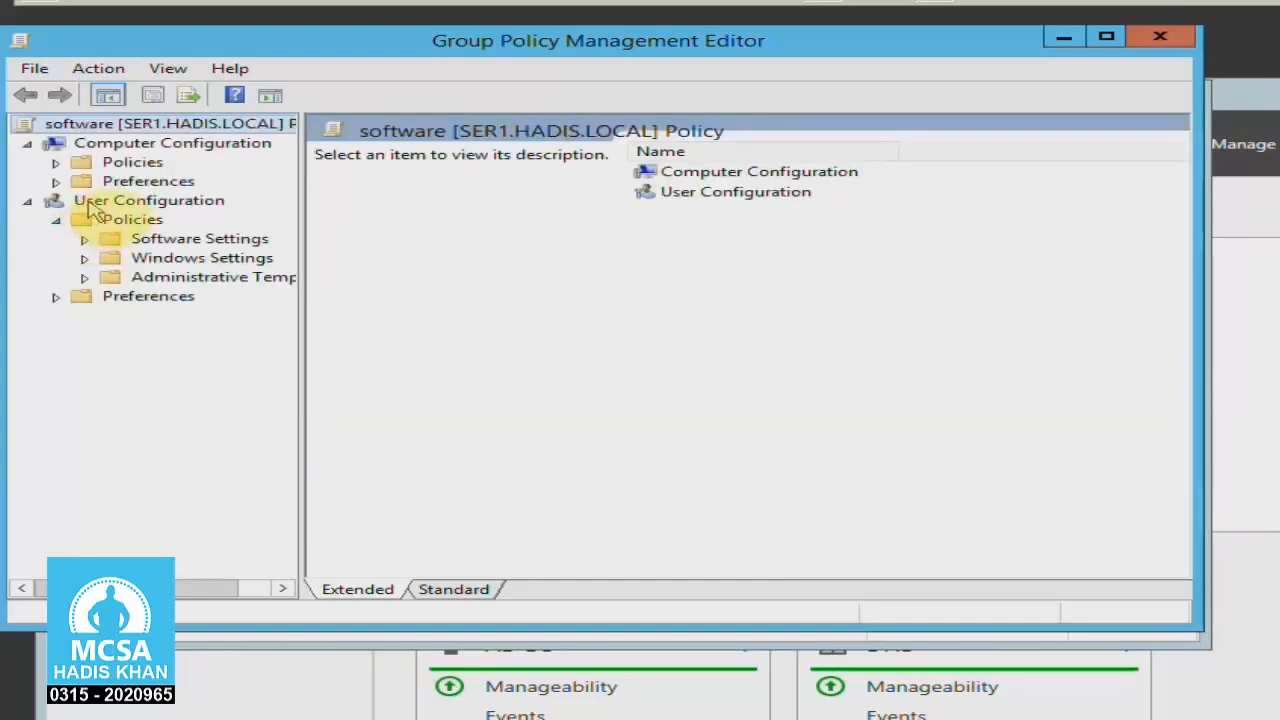
left_click(106, 240)
left_click(84, 240)
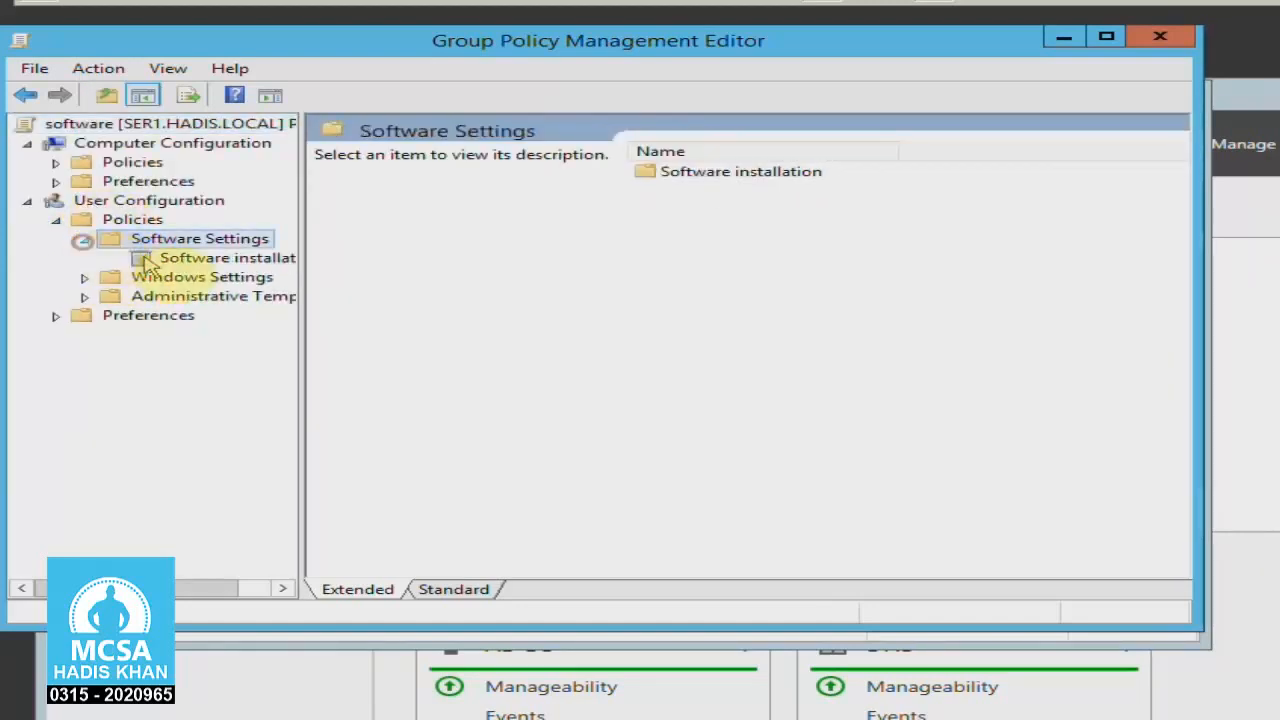
left_click(215, 258)
Start a new software installation package and browse to the network share \\10.0.0.10\data for its source.
right_click(230, 258)
mouse_move(275, 276)
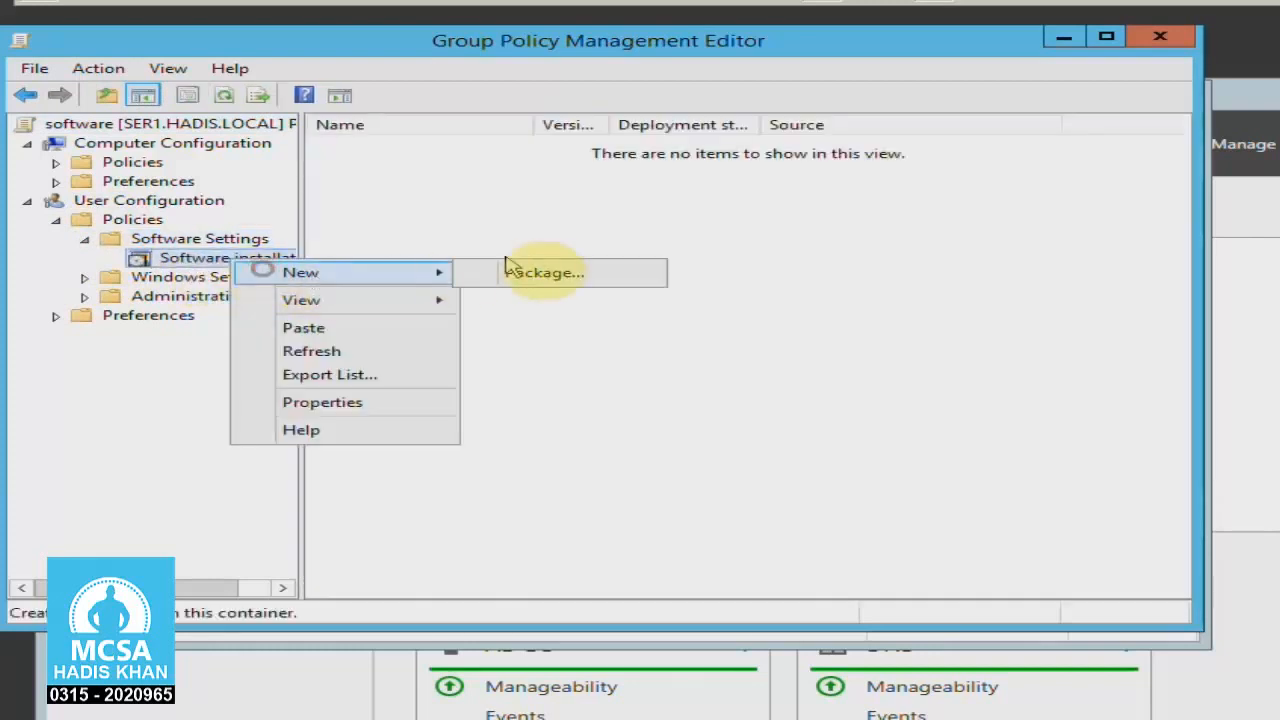
left_click(540, 270)
left_click(445, 533)
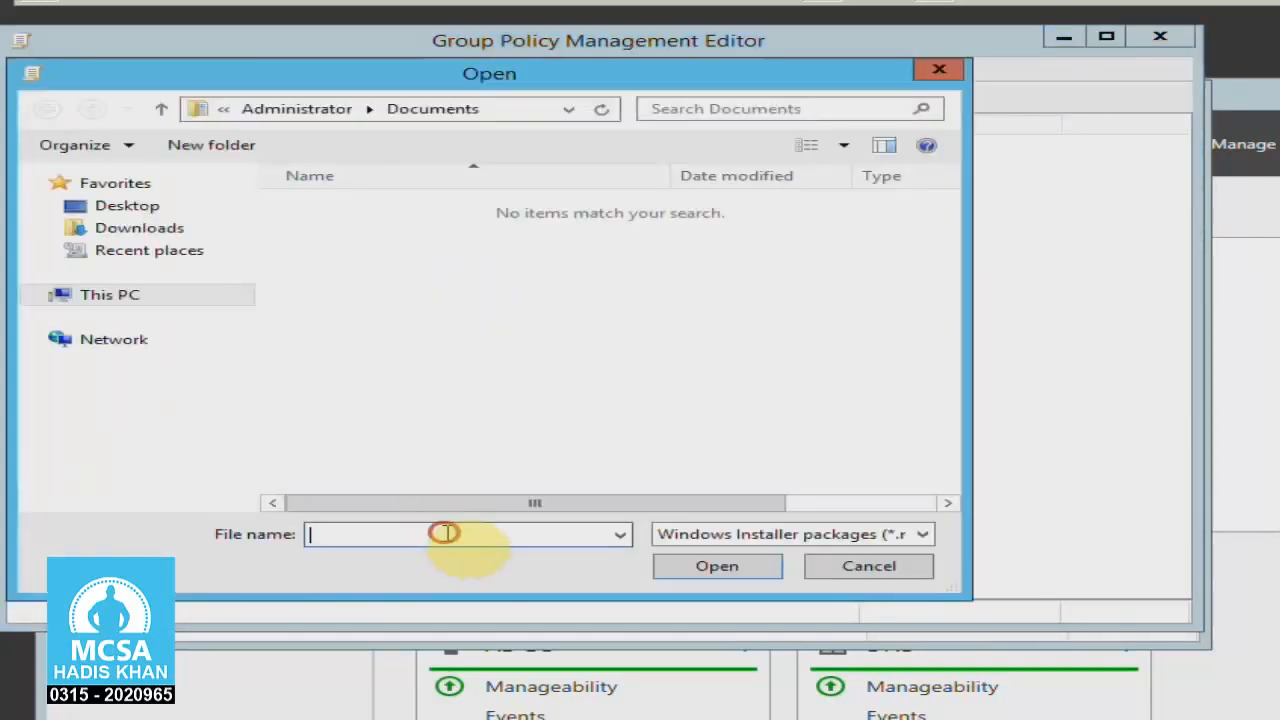
type("\\10.0.")
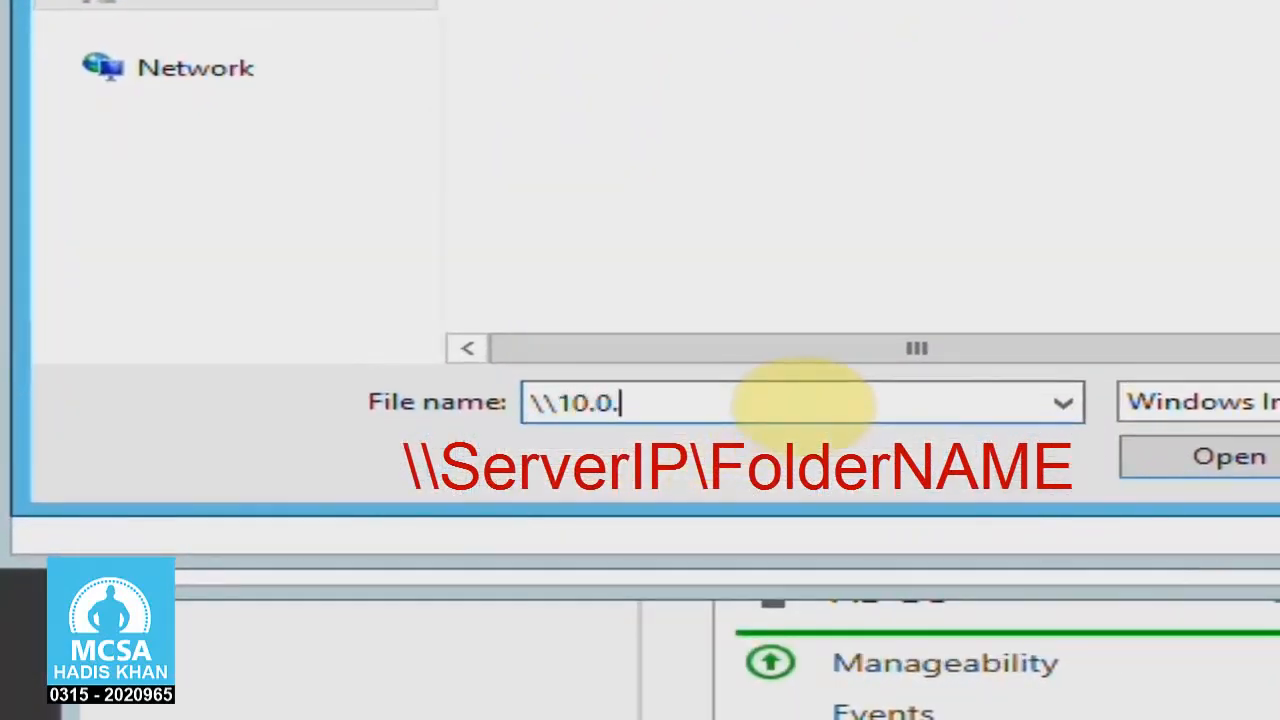
type("0.10\\d")
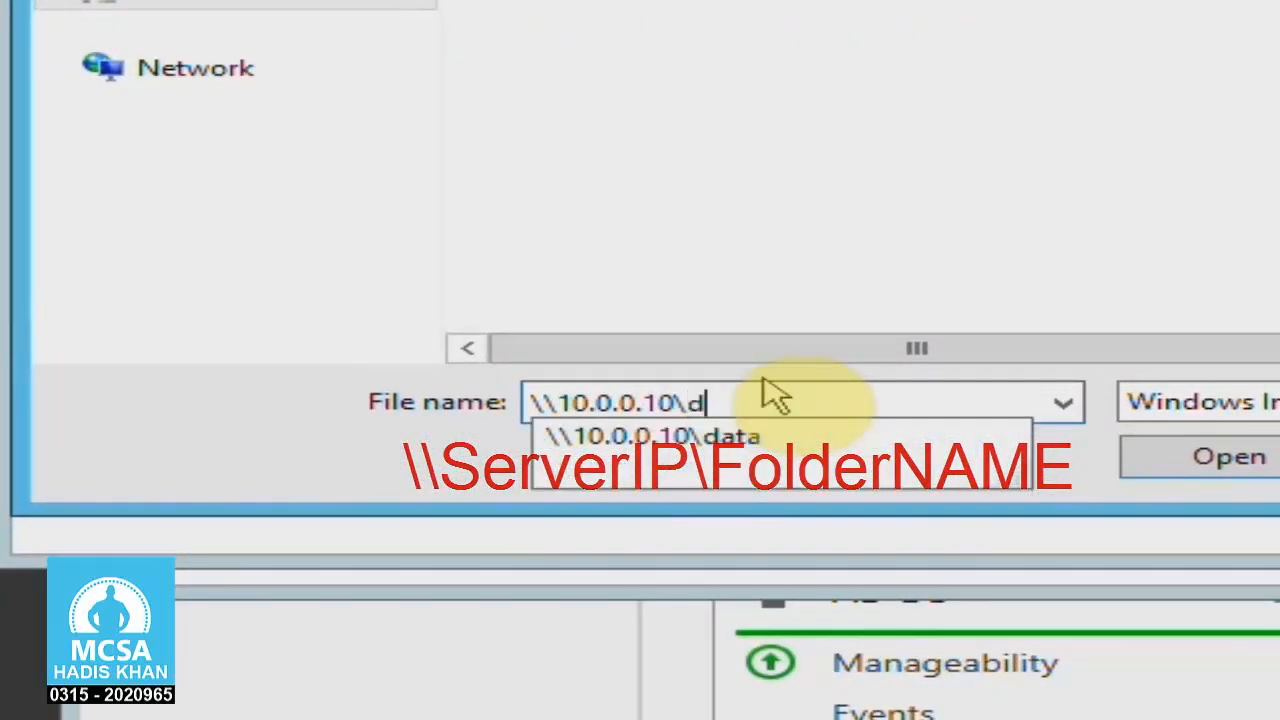
type("ata")
key("Return")
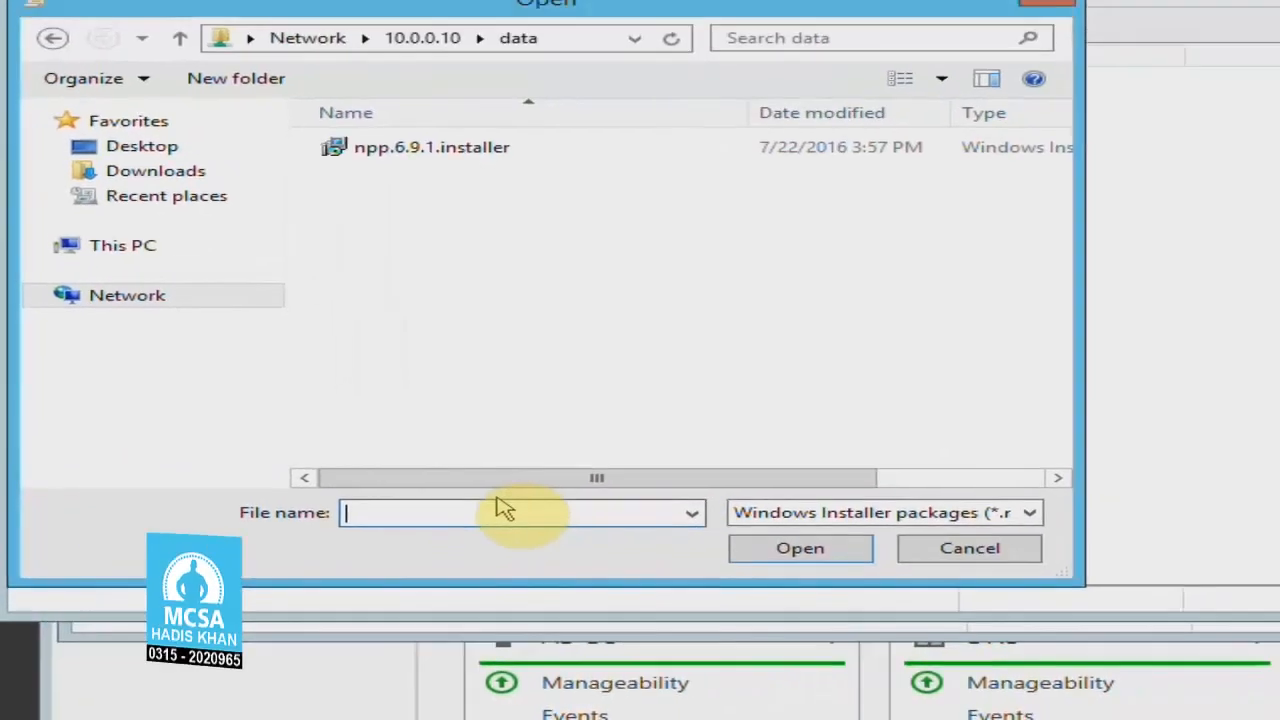
Choose npp.6.9.1.installer as the package, deploy it with the Published method, and select the resulting entry.
left_click(437, 146)
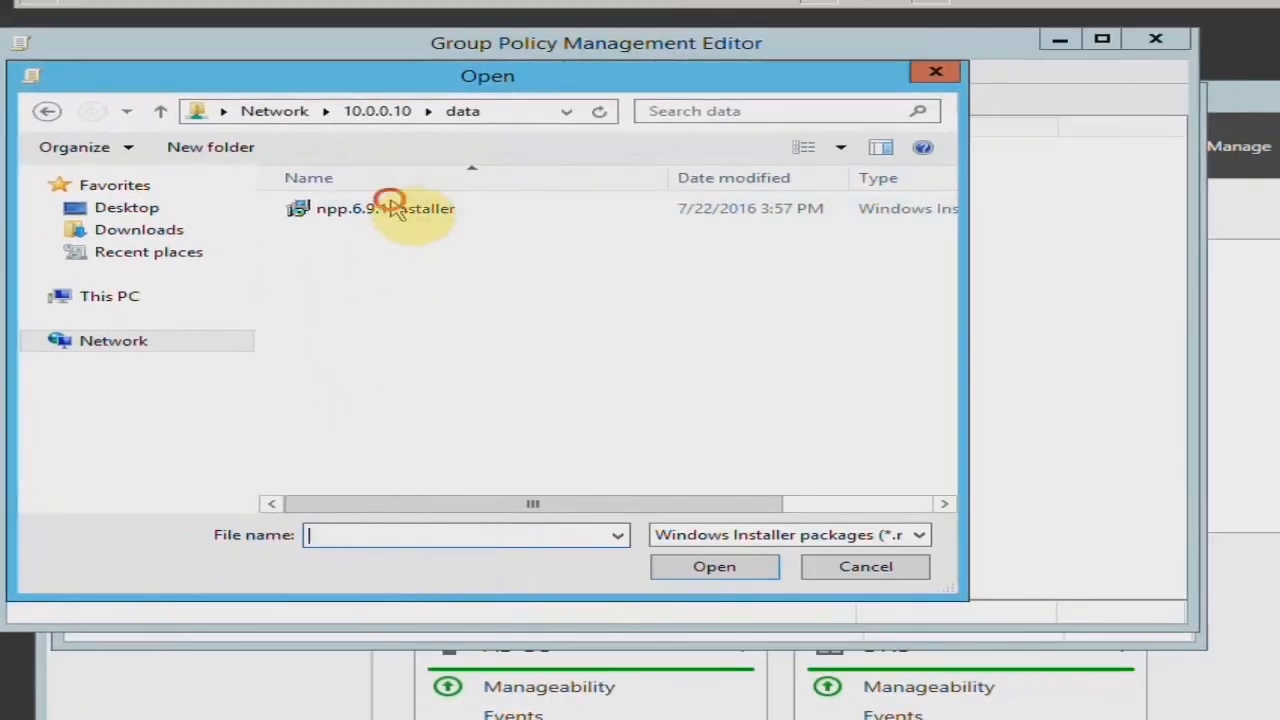
left_click(740, 567)
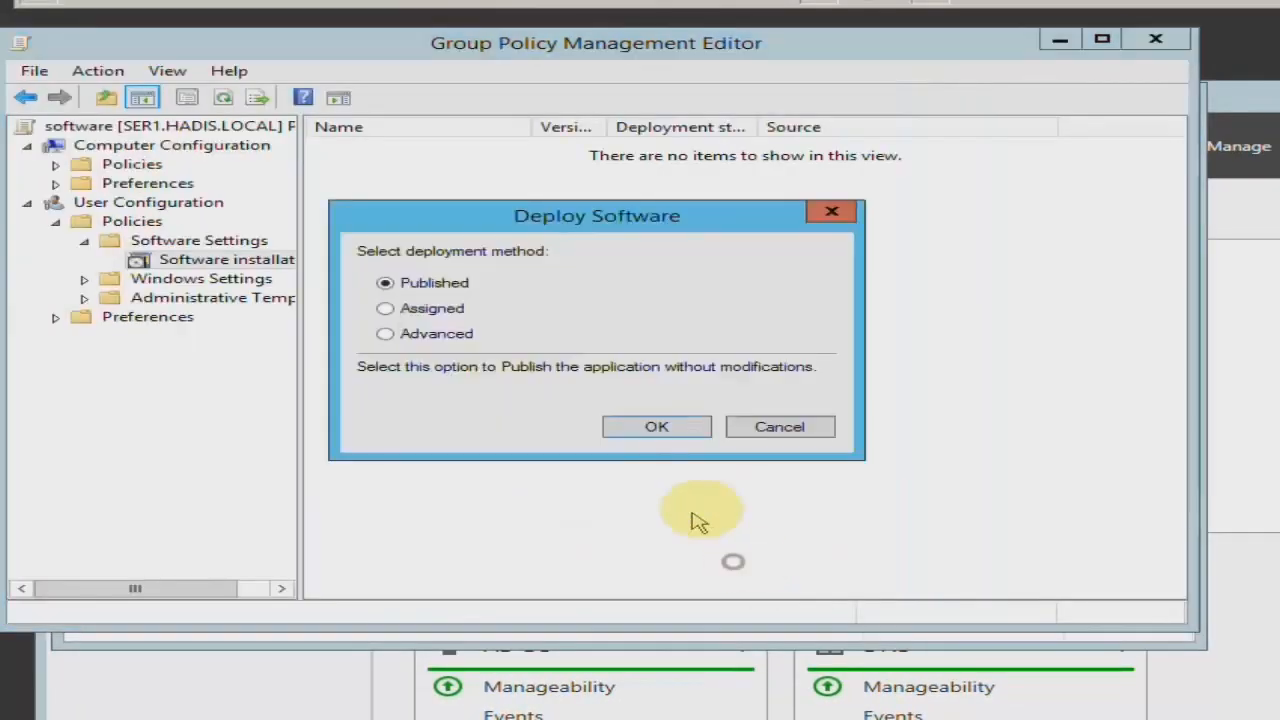
left_click(652, 428)
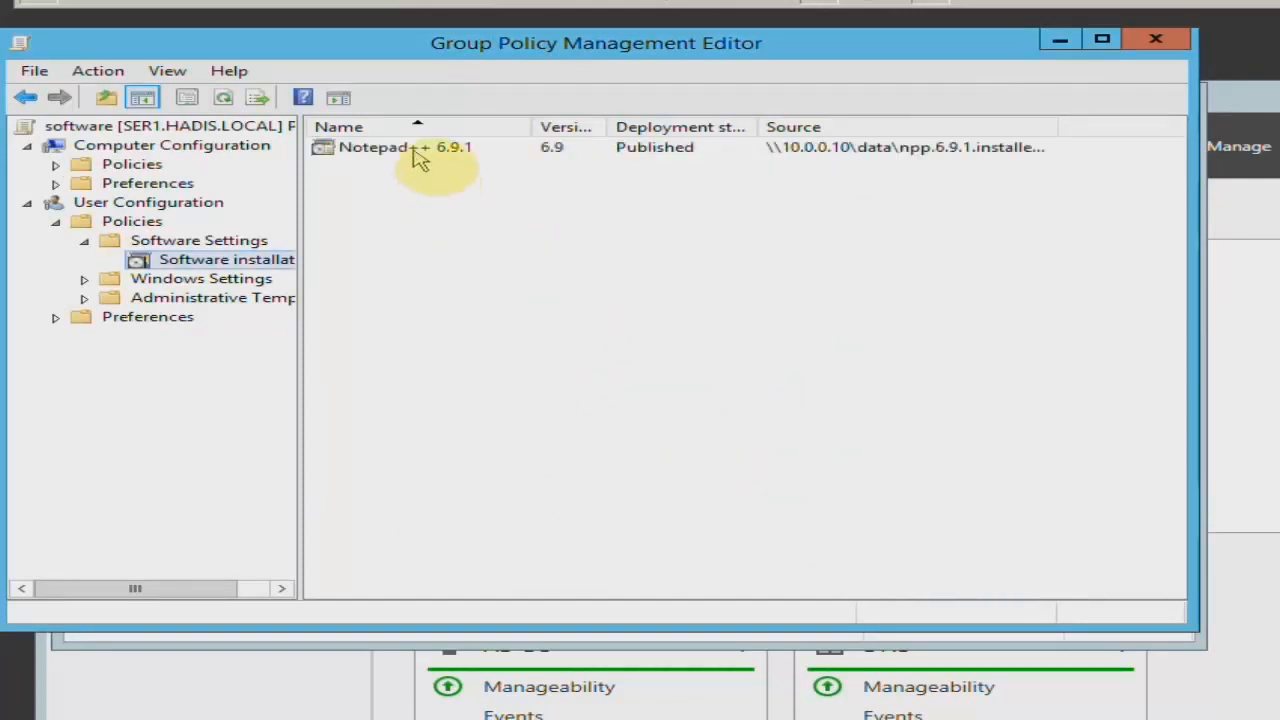
left_click(688, 155)
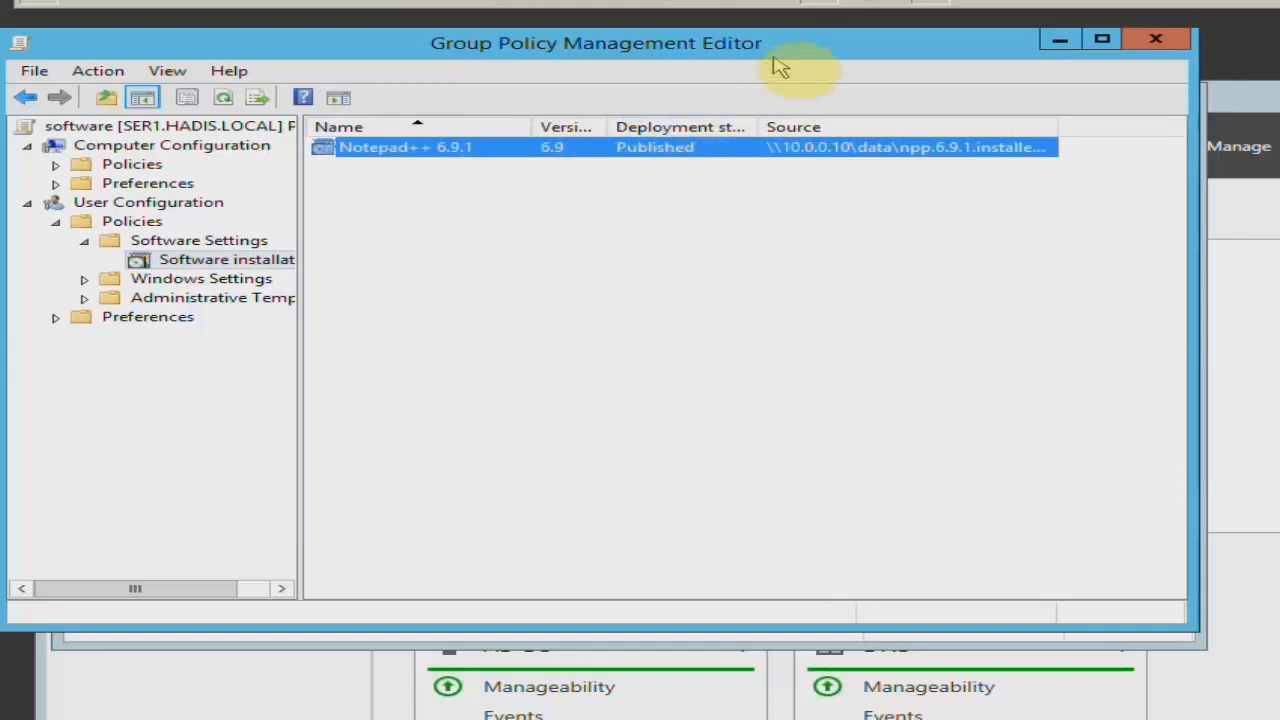
Move the policy editor window aside and refresh the server's group policy by running gpupdate.
left_click_drag(771, 63, 965, 125)
left_click(864, 331)
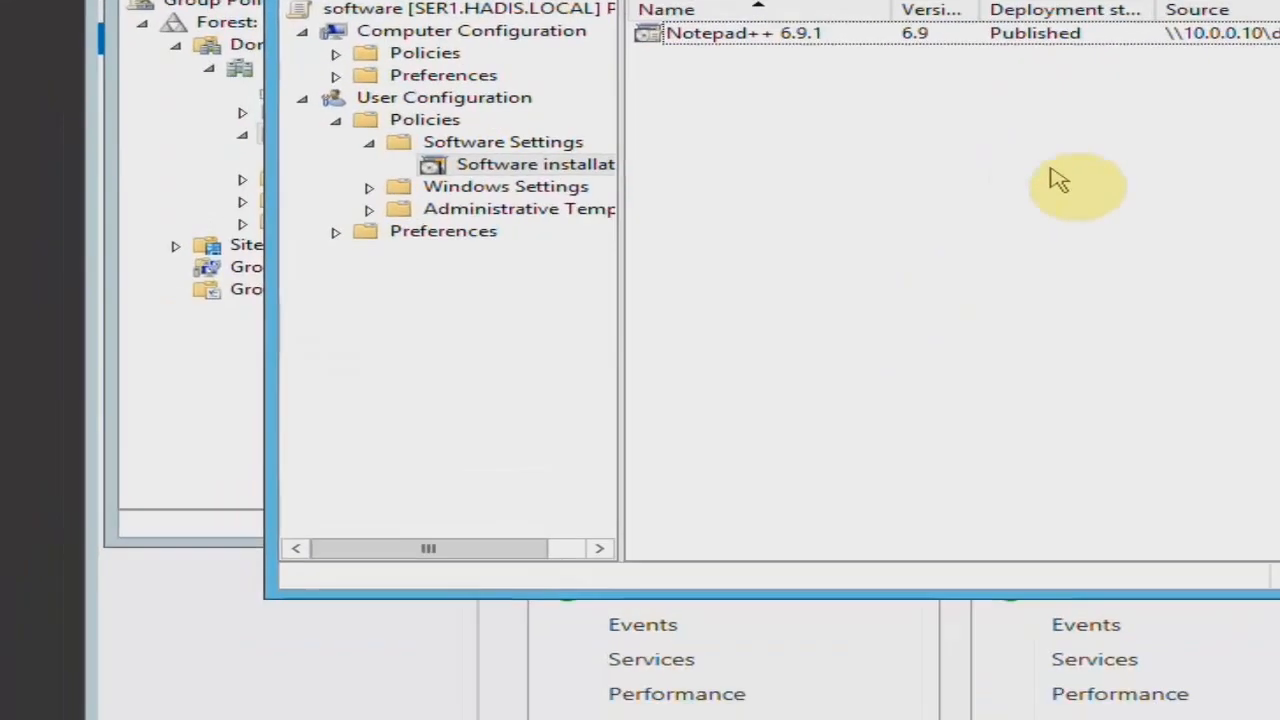
key("super+r")
type("gp")
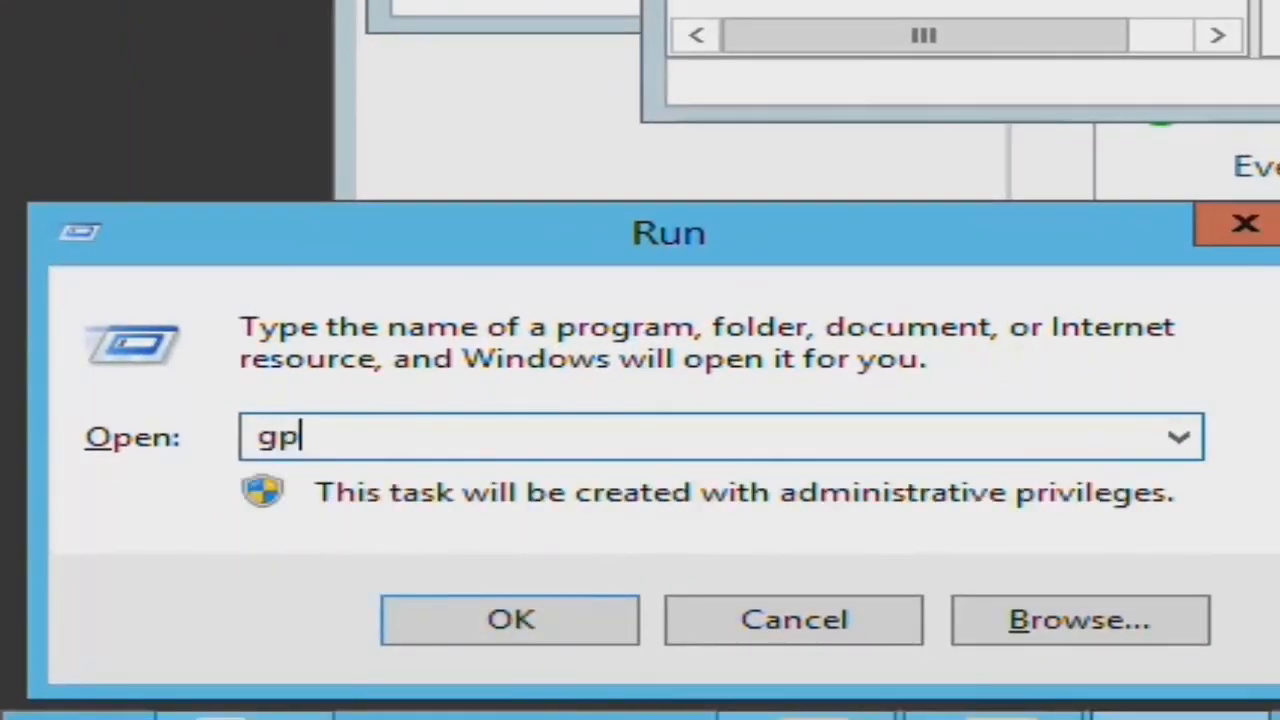
type("update")
key("Return")
Run gpupdate again on the server to refresh group policy, and move its console window over the other windows.
key("super+r")
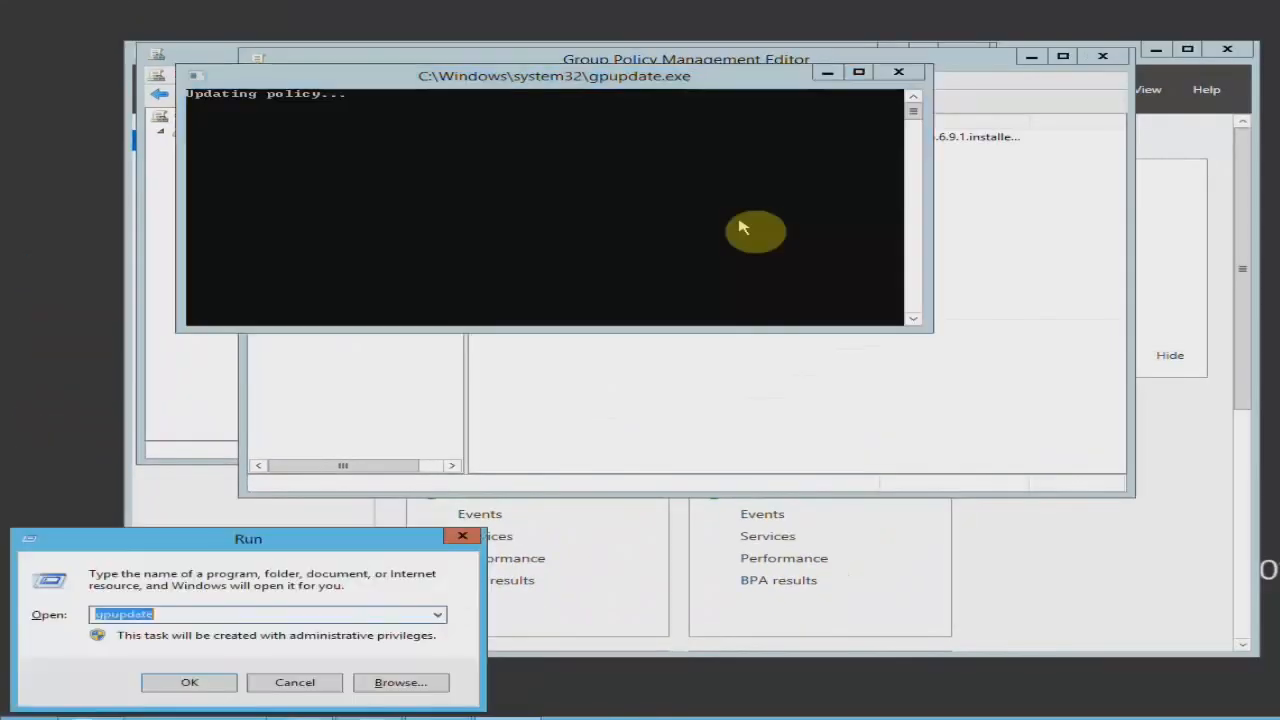
type("gpup")
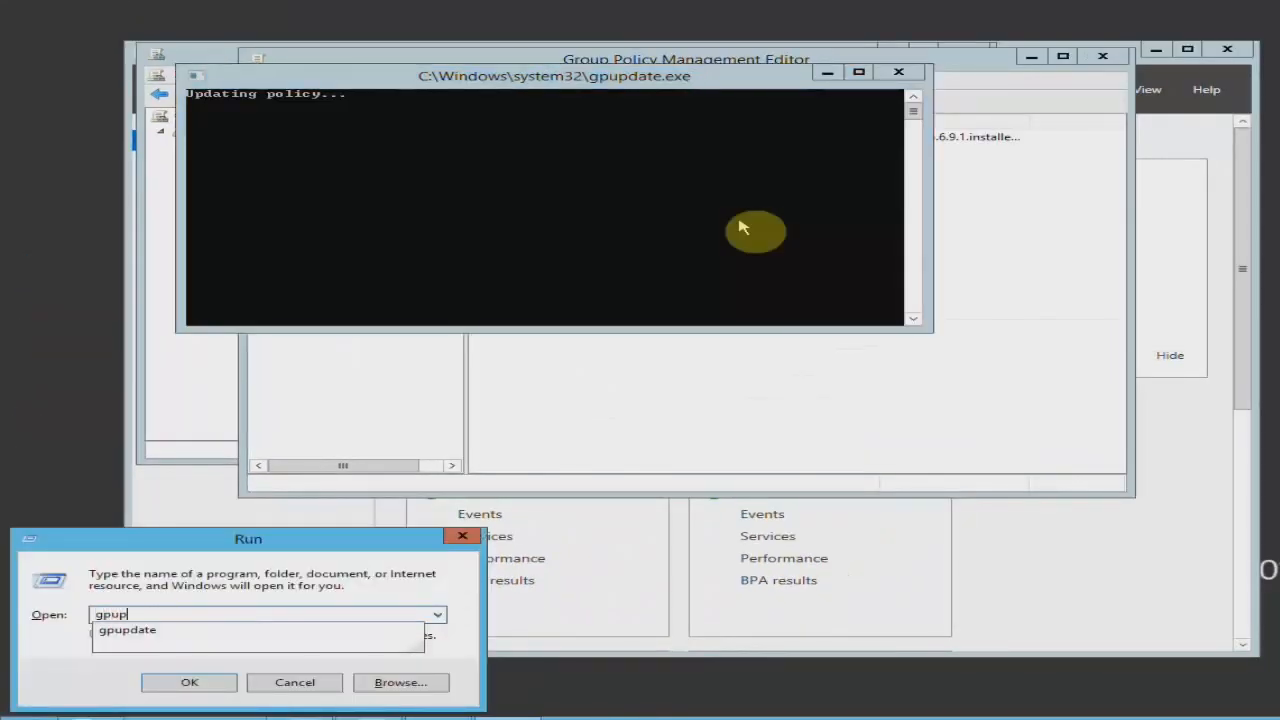
type("date")
key("Return")
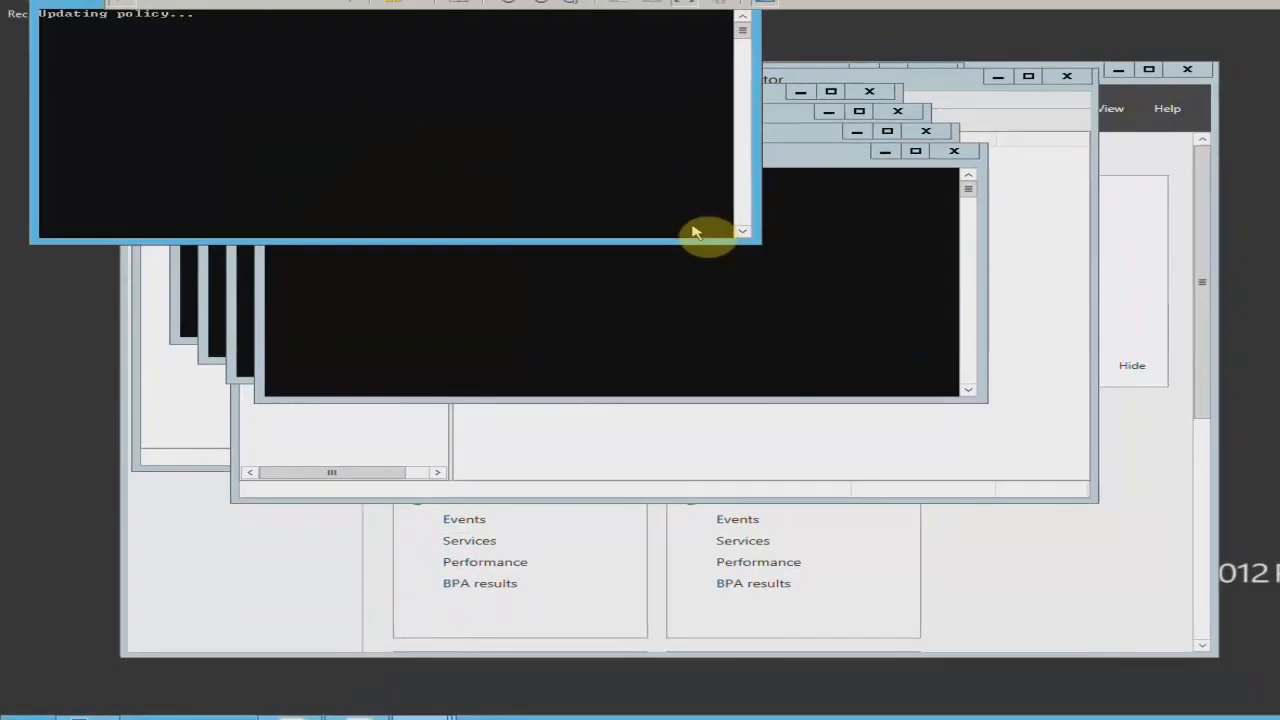
left_click_drag(73, 54, 210, 150)
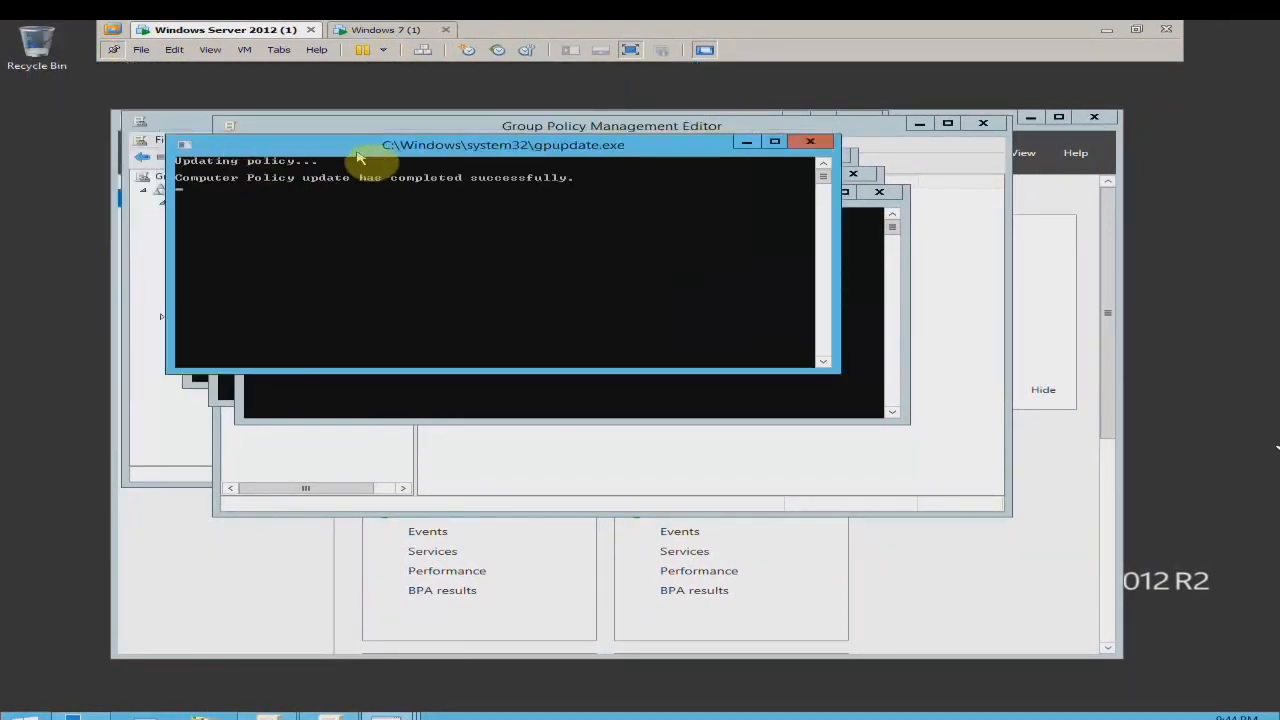
Switch to the Windows 7 virtual machine and log on to the HADIS domain as another user with the account username and password.
left_click(420, 31)
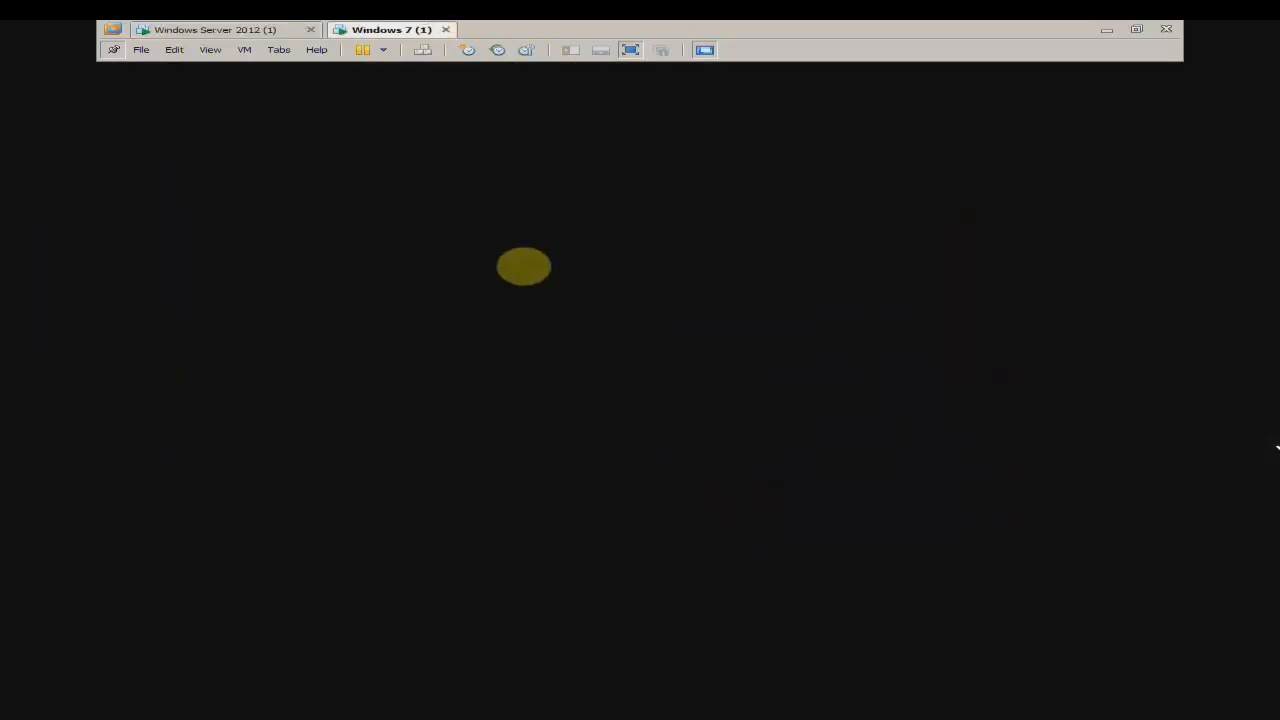
key("ctrl+alt+Delete")
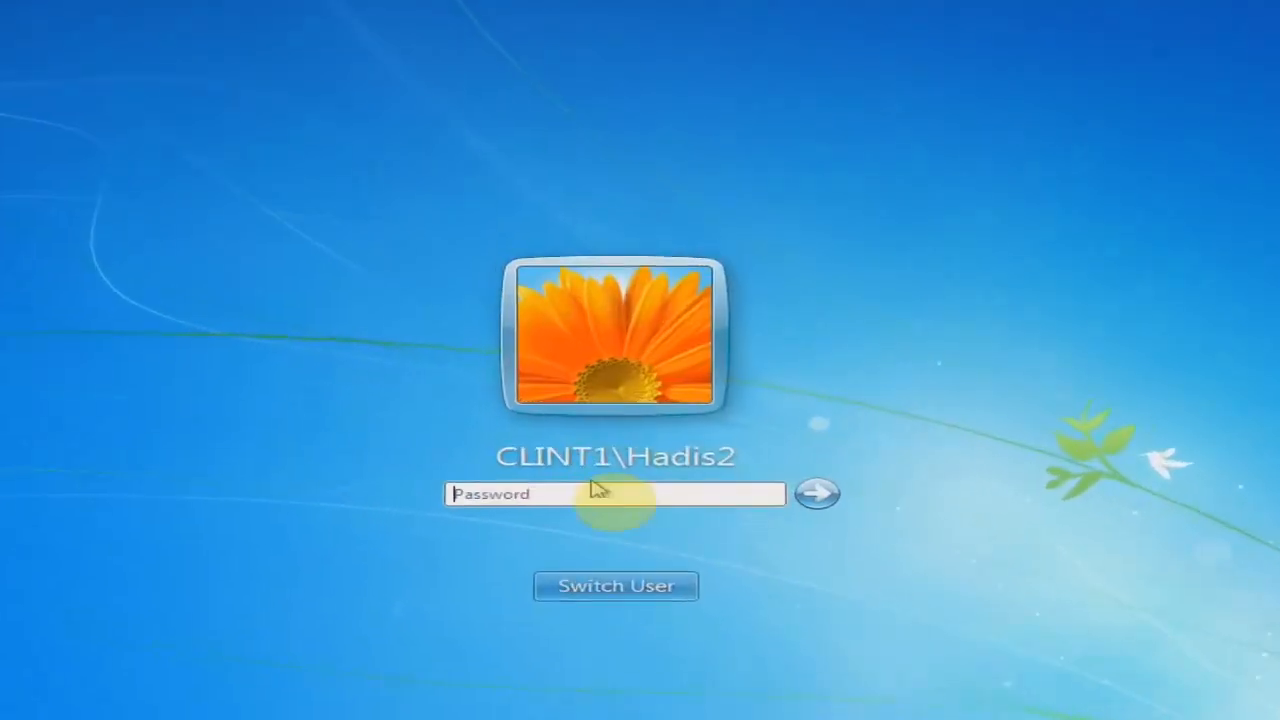
left_click(638, 516)
left_click(712, 424)
left_click(633, 437)
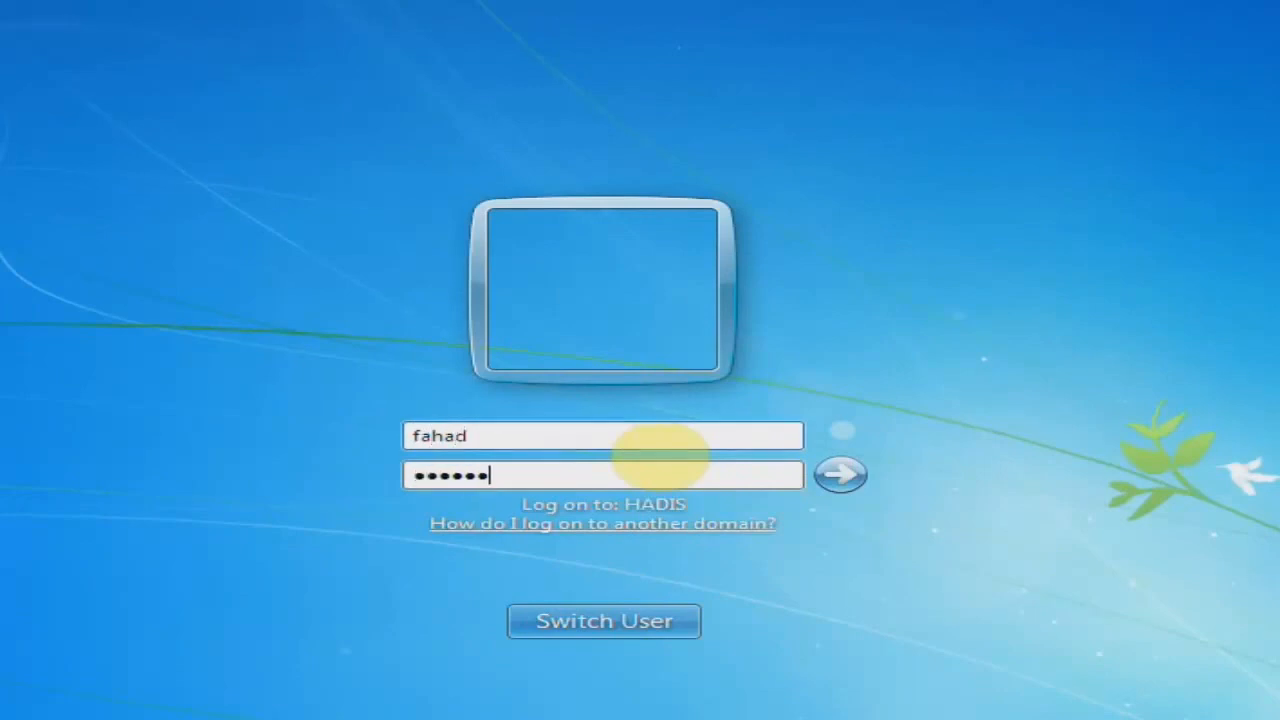
key("Return")
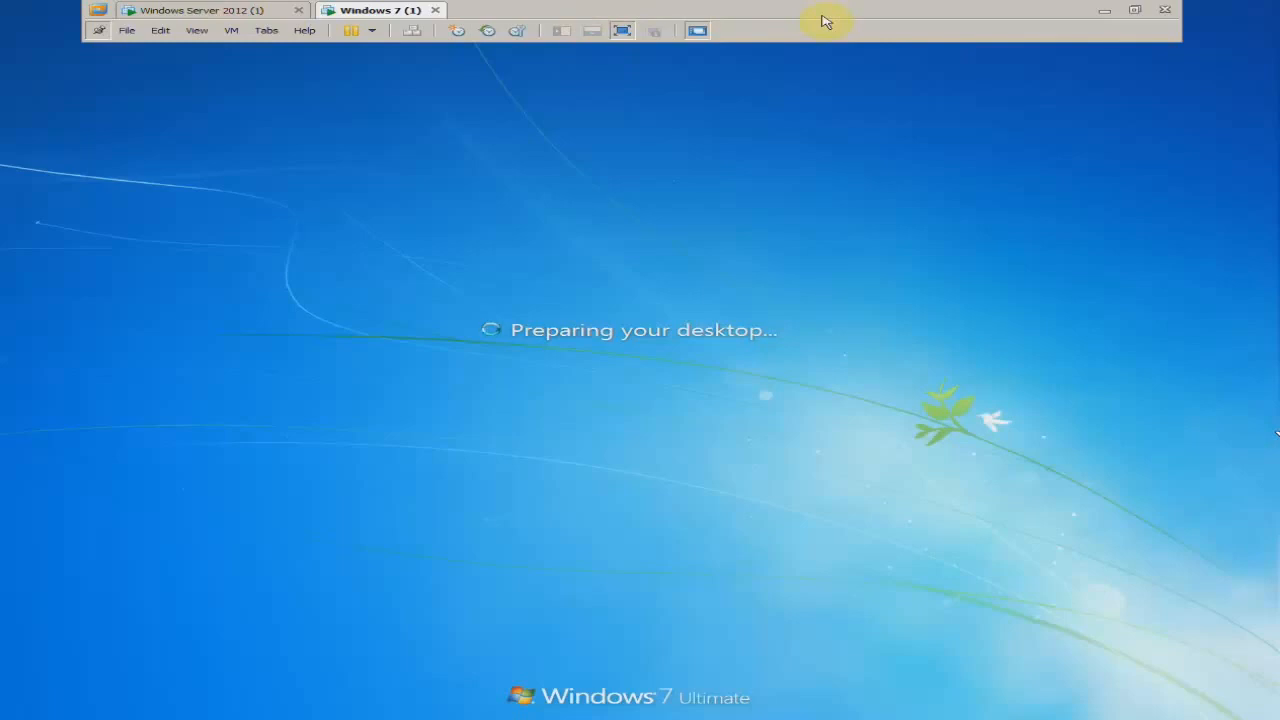
Switch to the Windows Server 2012 machine and close the Group Policy Management Editor and Group Policy Management, keeping Server Manager open.
left_click(240, 9)
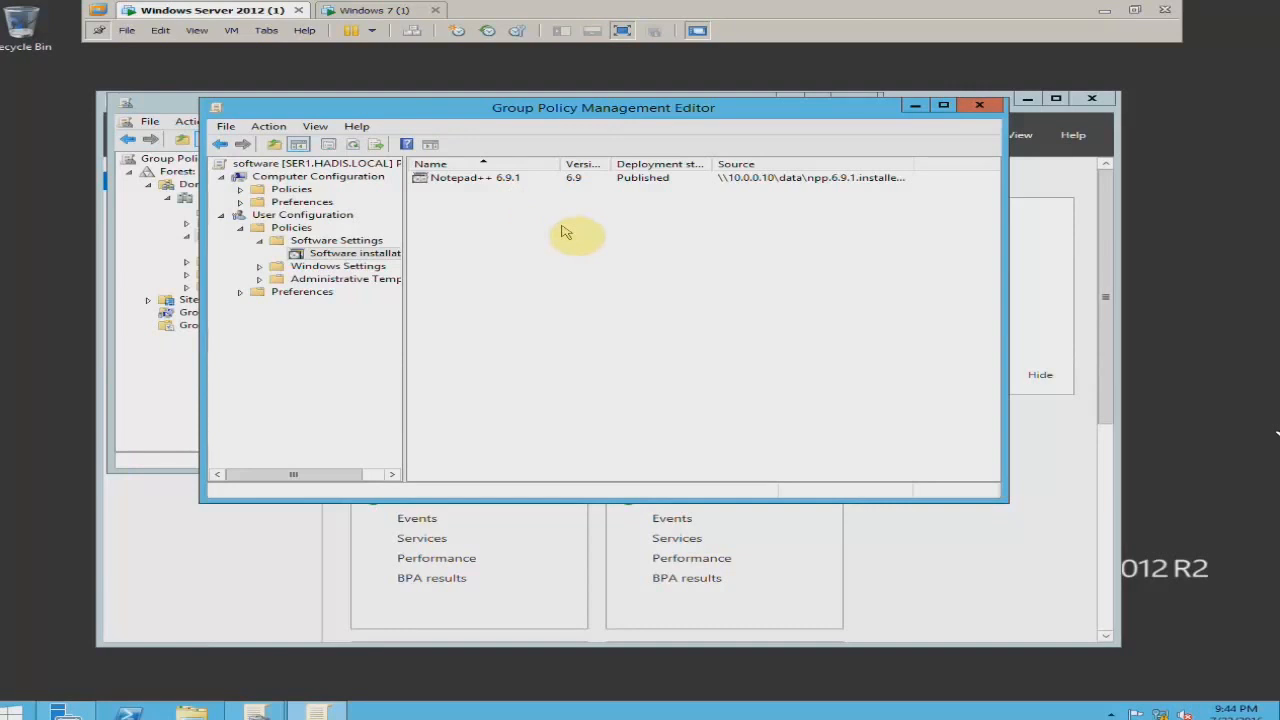
left_click(226, 126)
left_click(240, 164)
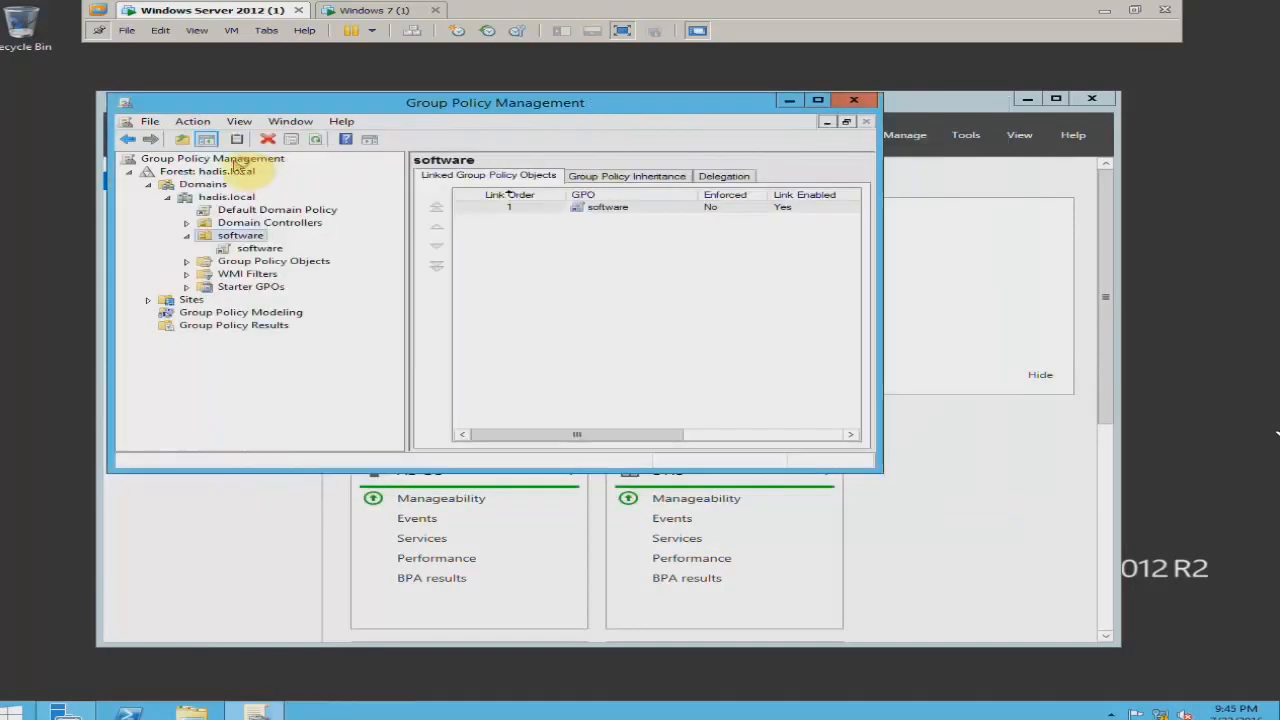
left_click(148, 121)
left_click(160, 154)
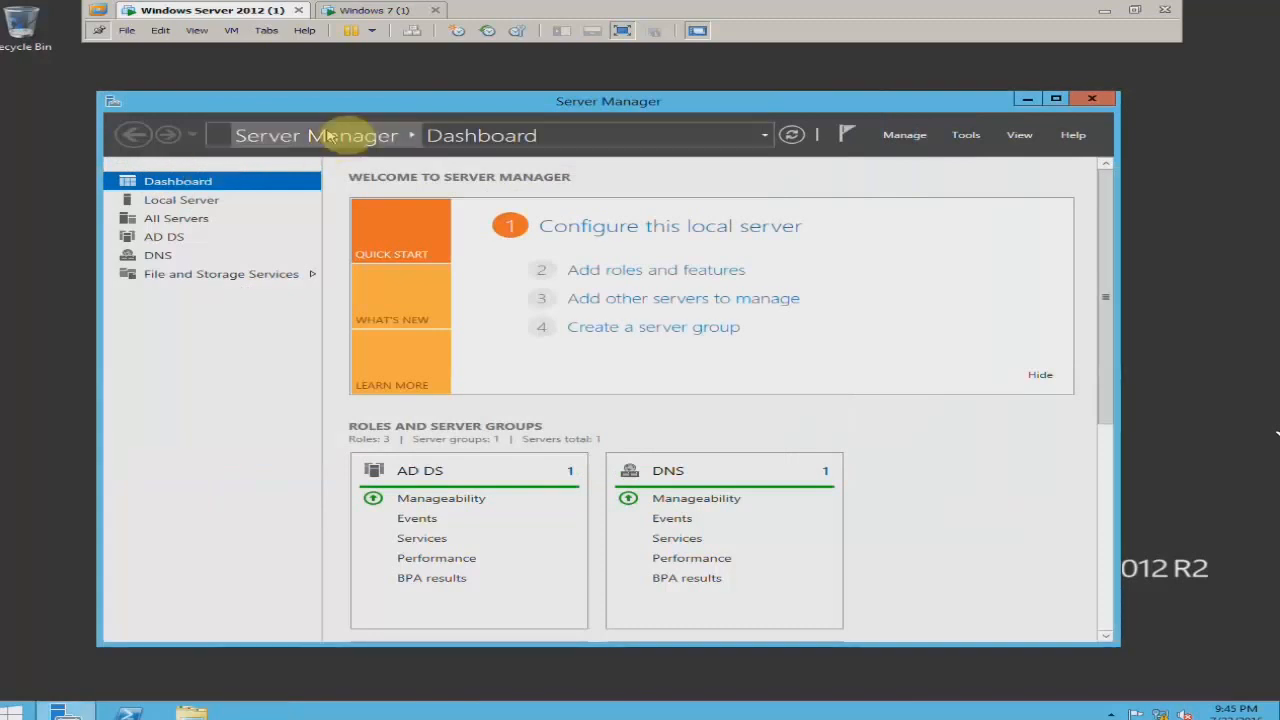
left_click_drag(342, 100, 343, 93)
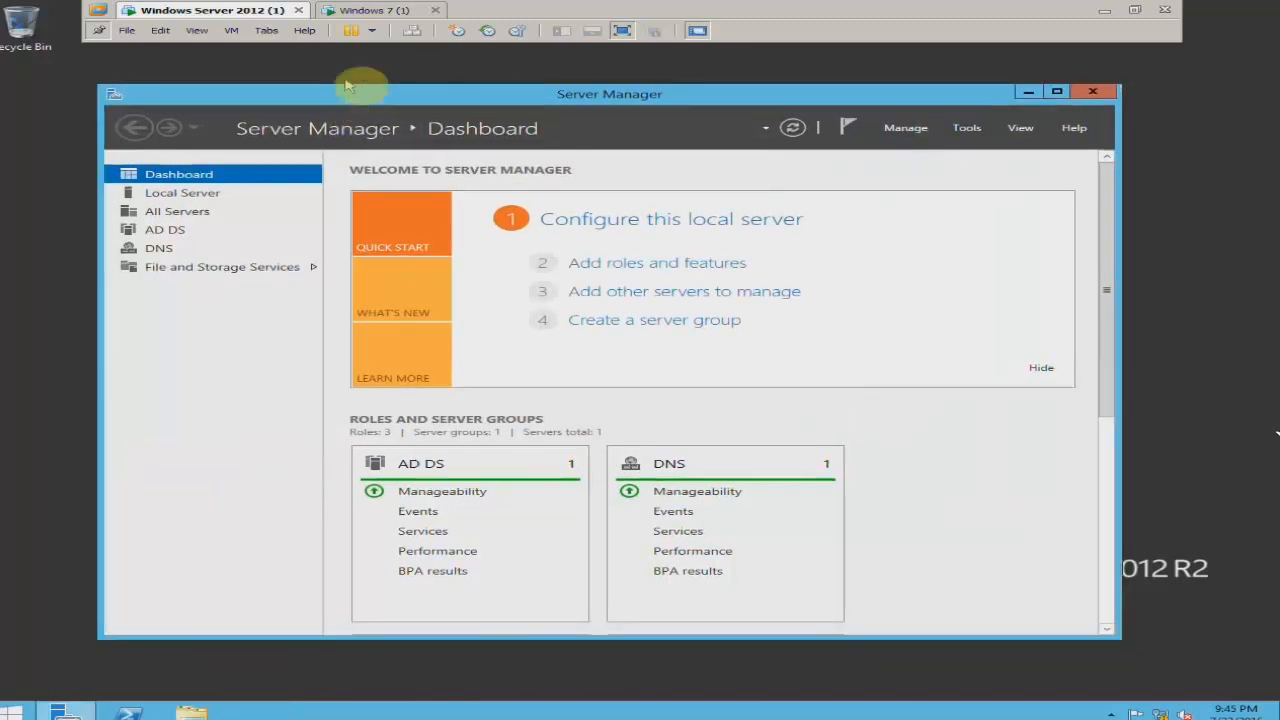
Return to the Windows 7 machine and open Control Panel's list of programs that can be installed from the network.
left_click(386, 12)
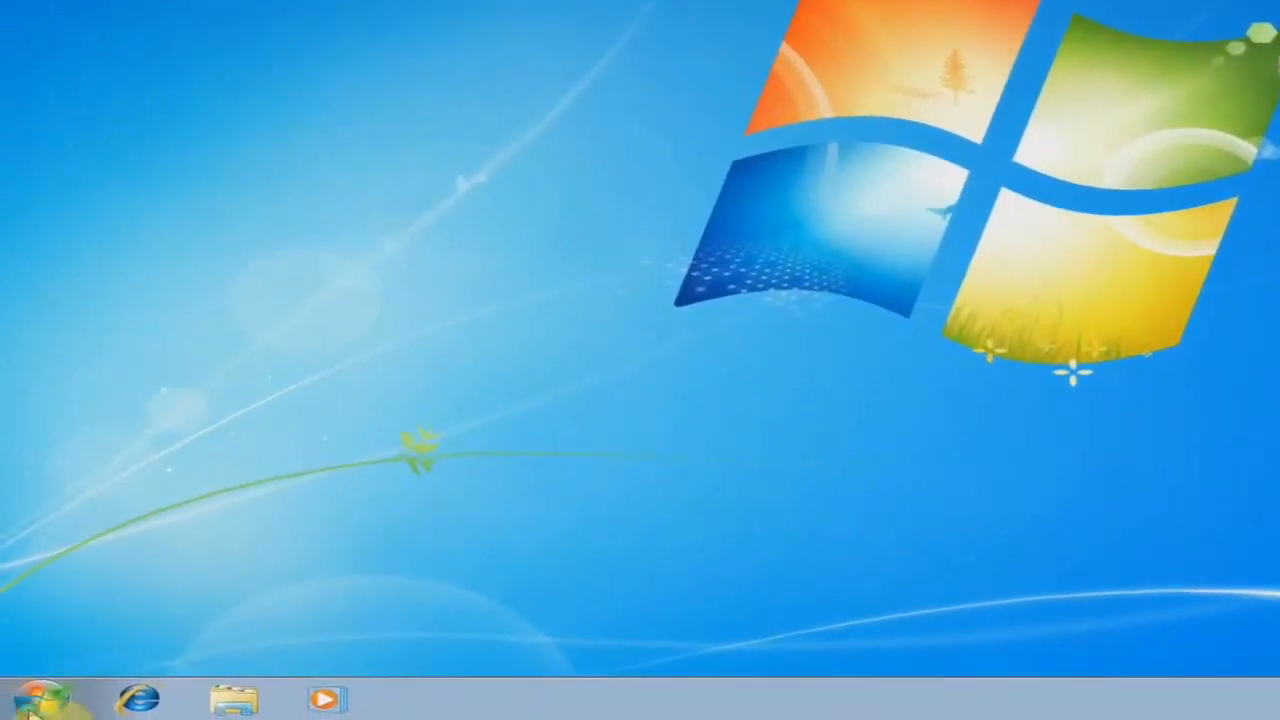
left_click(20, 708)
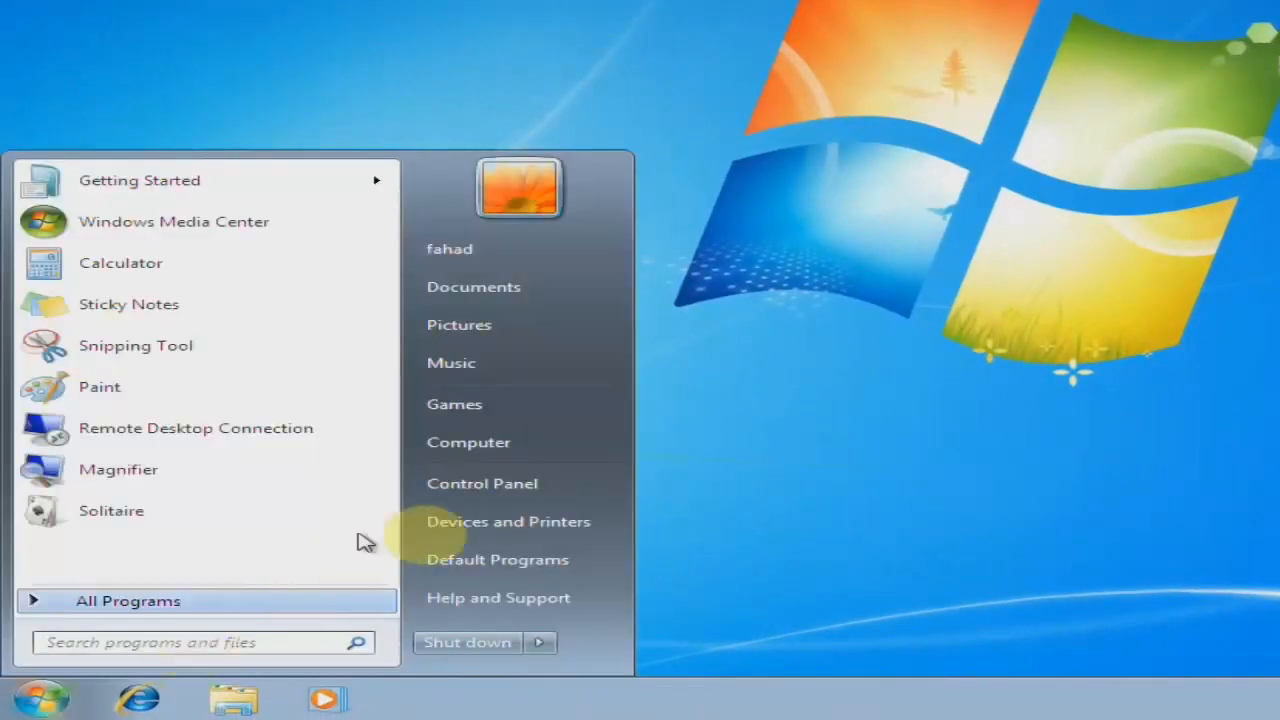
left_click(450, 485)
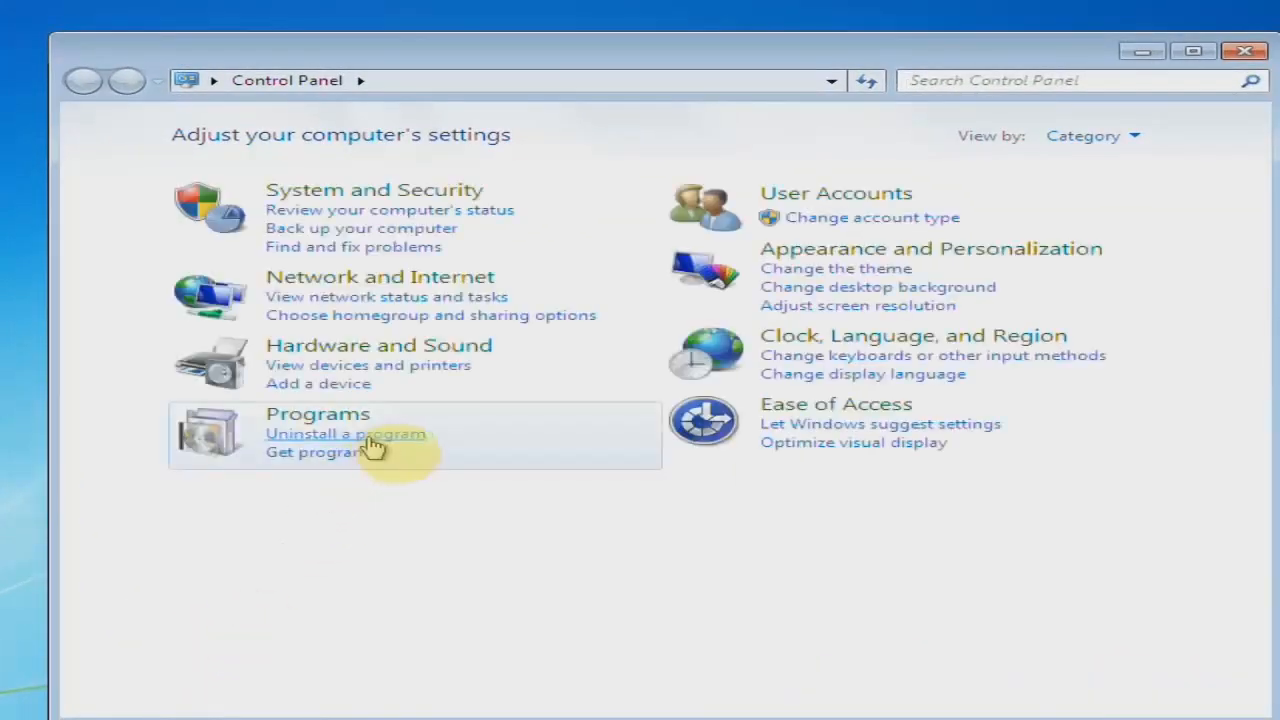
left_click(380, 441)
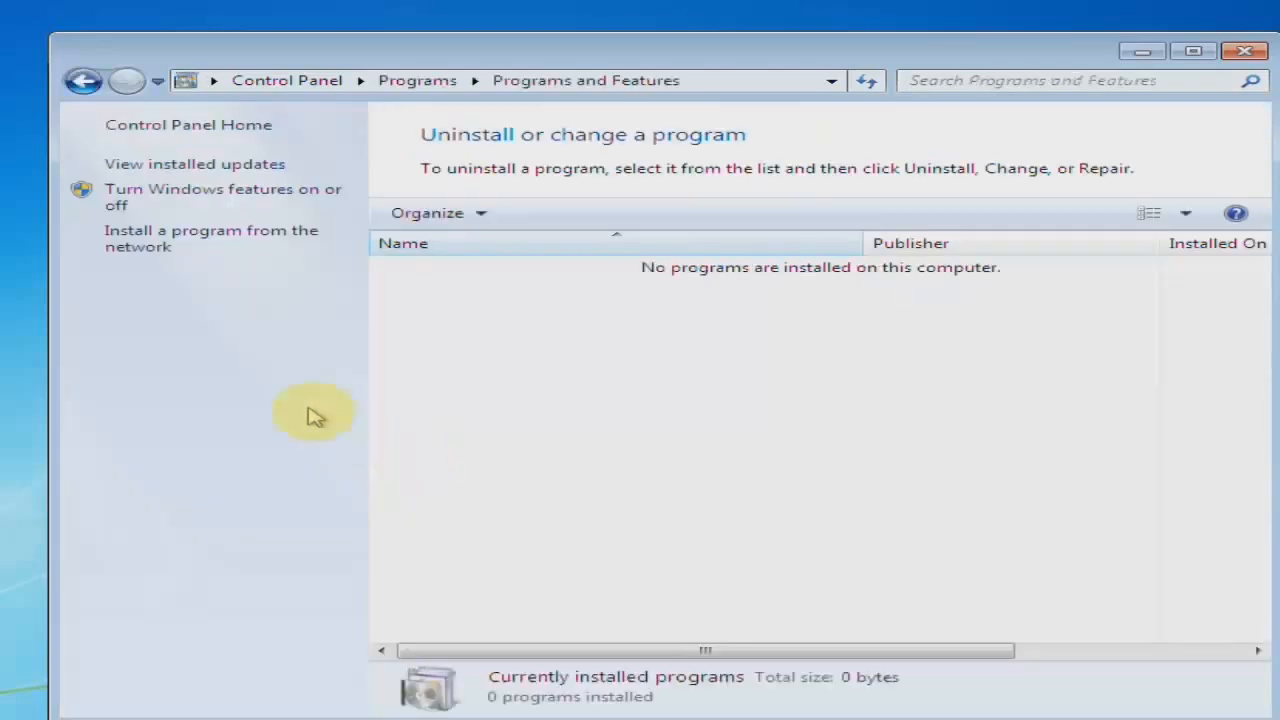
left_click(146, 254)
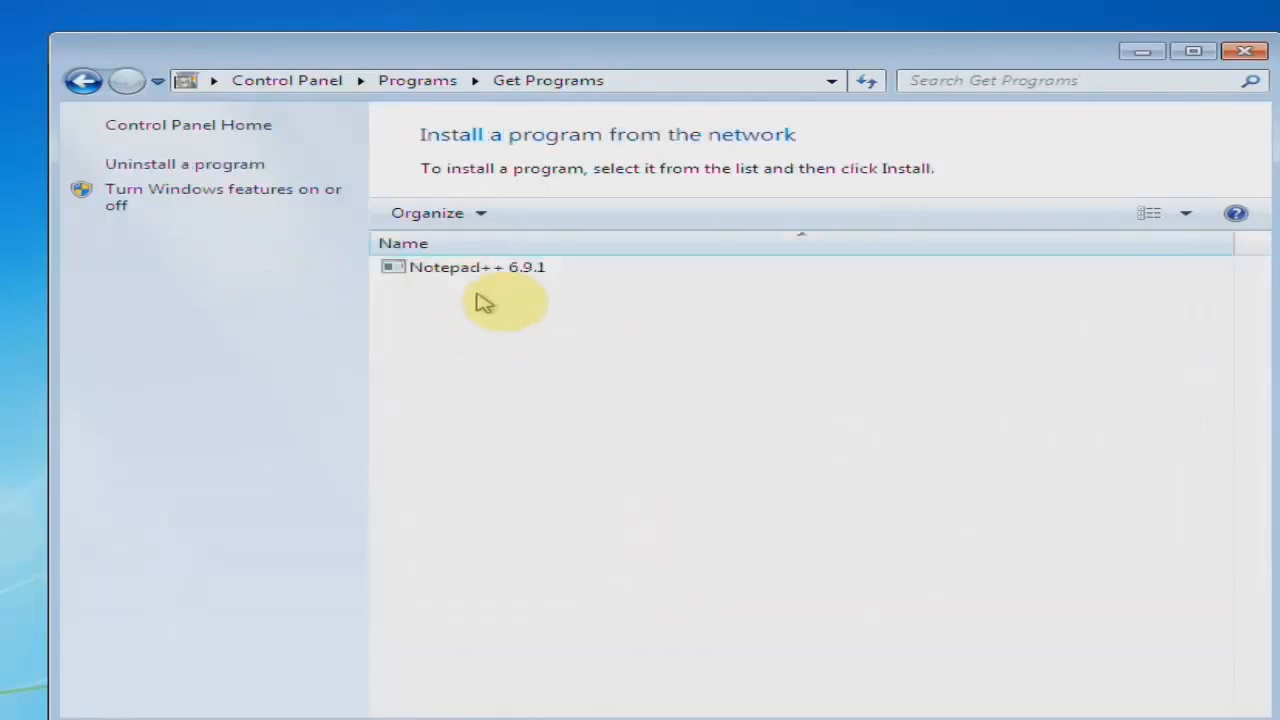
Install Notepad++ 6.9.1 from the network, keeping the default features and the location C:\Program Files\Notepad++\.
left_click(493, 275)
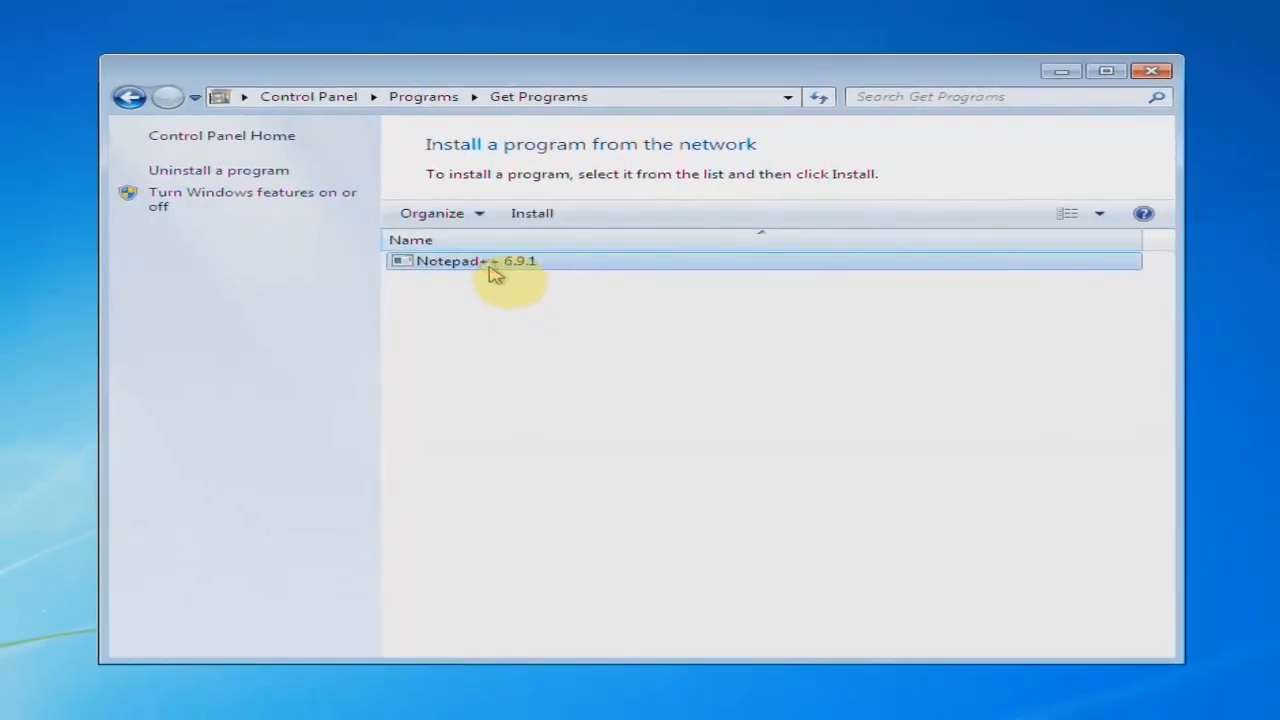
left_click(527, 220)
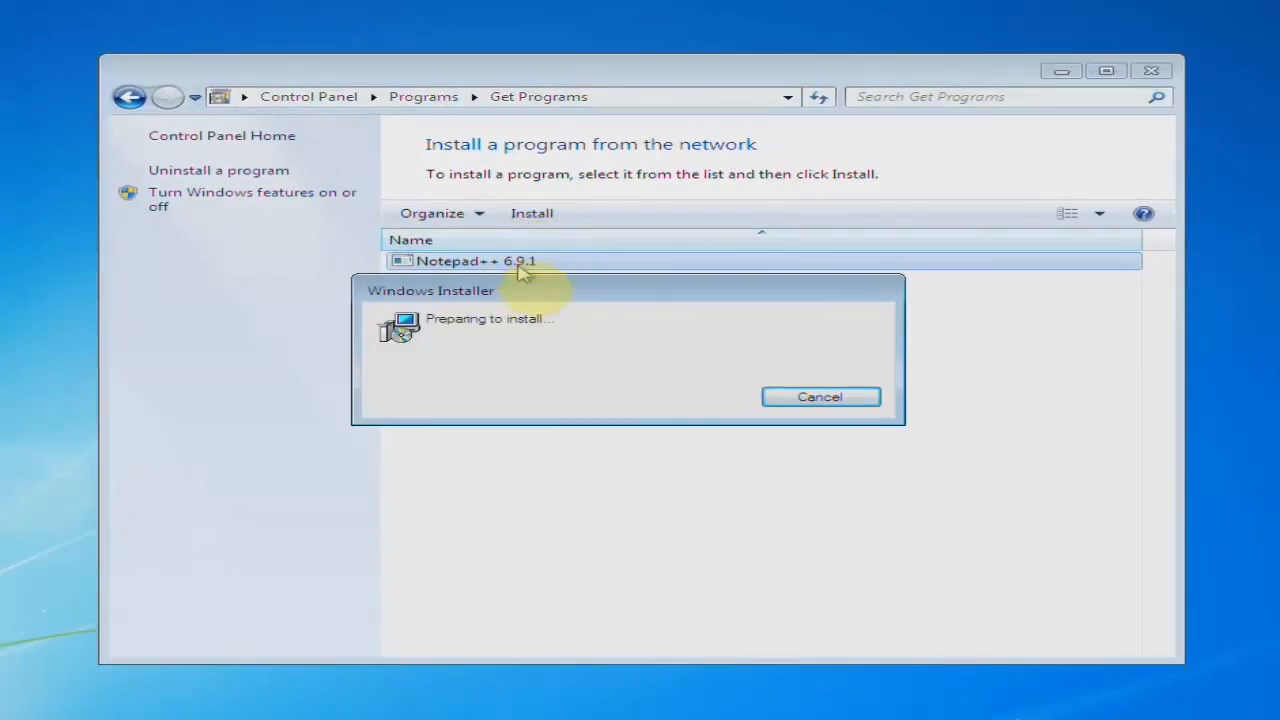
left_click(786, 507)
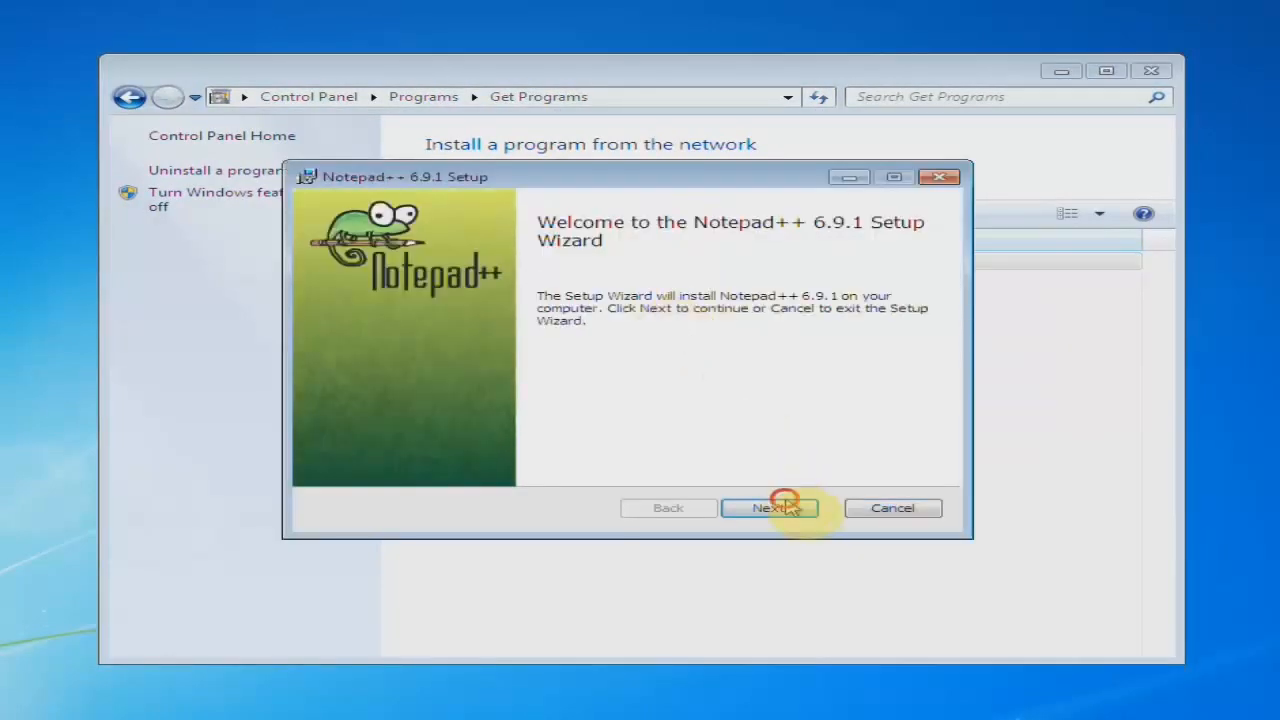
left_click(420, 463)
left_click(800, 510)
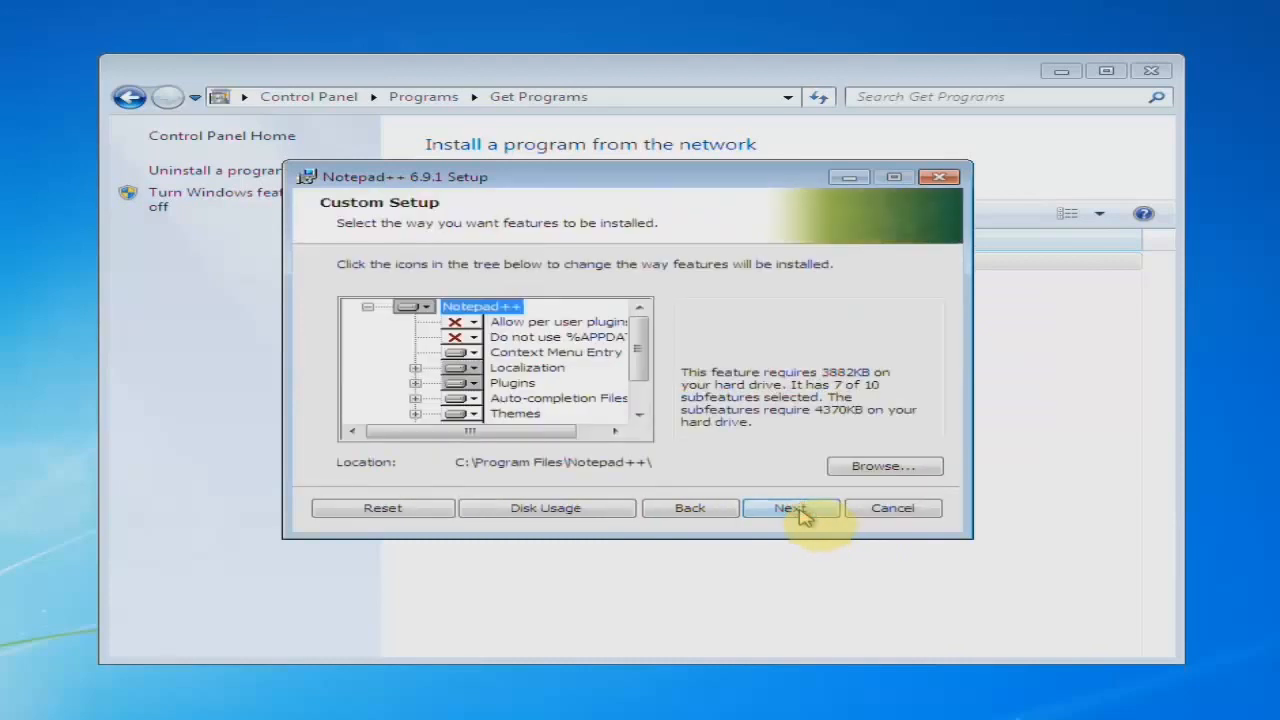
left_click(803, 512)
left_click(802, 511)
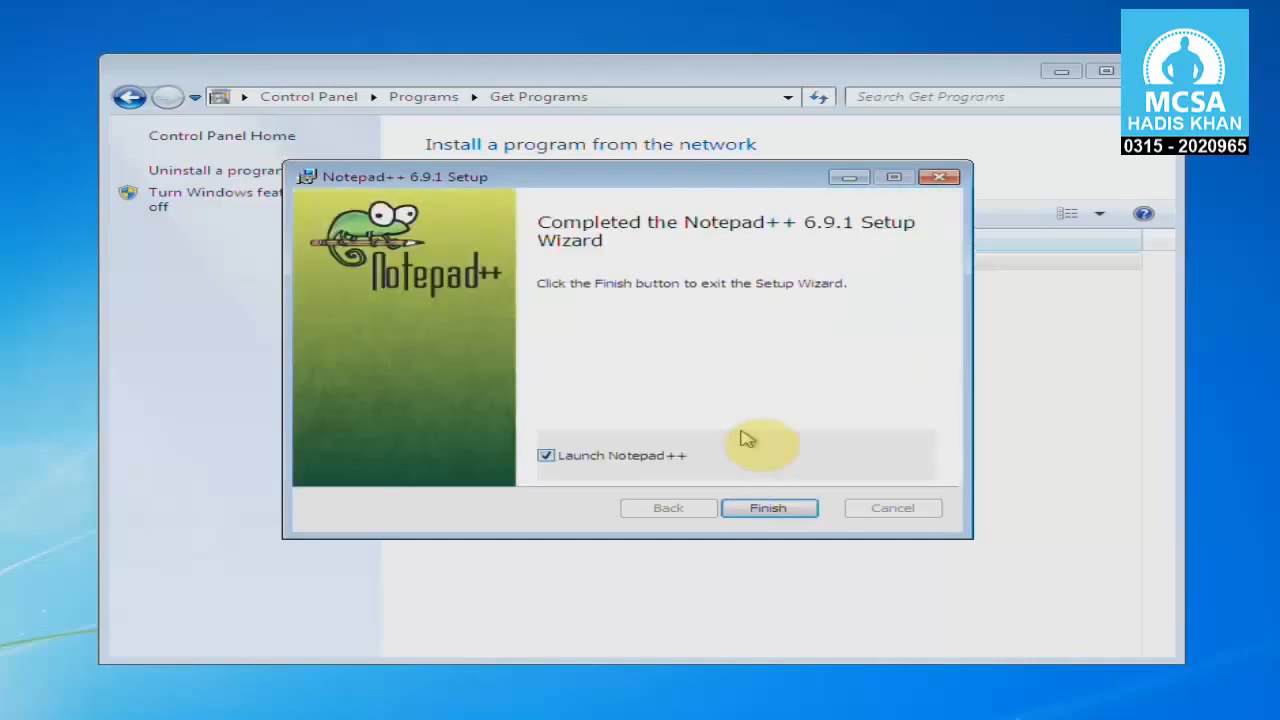
Finish the Notepad++ setup wizard with Launch Notepad++ turned off, and close the Control Panel window.
left_click(650, 455)
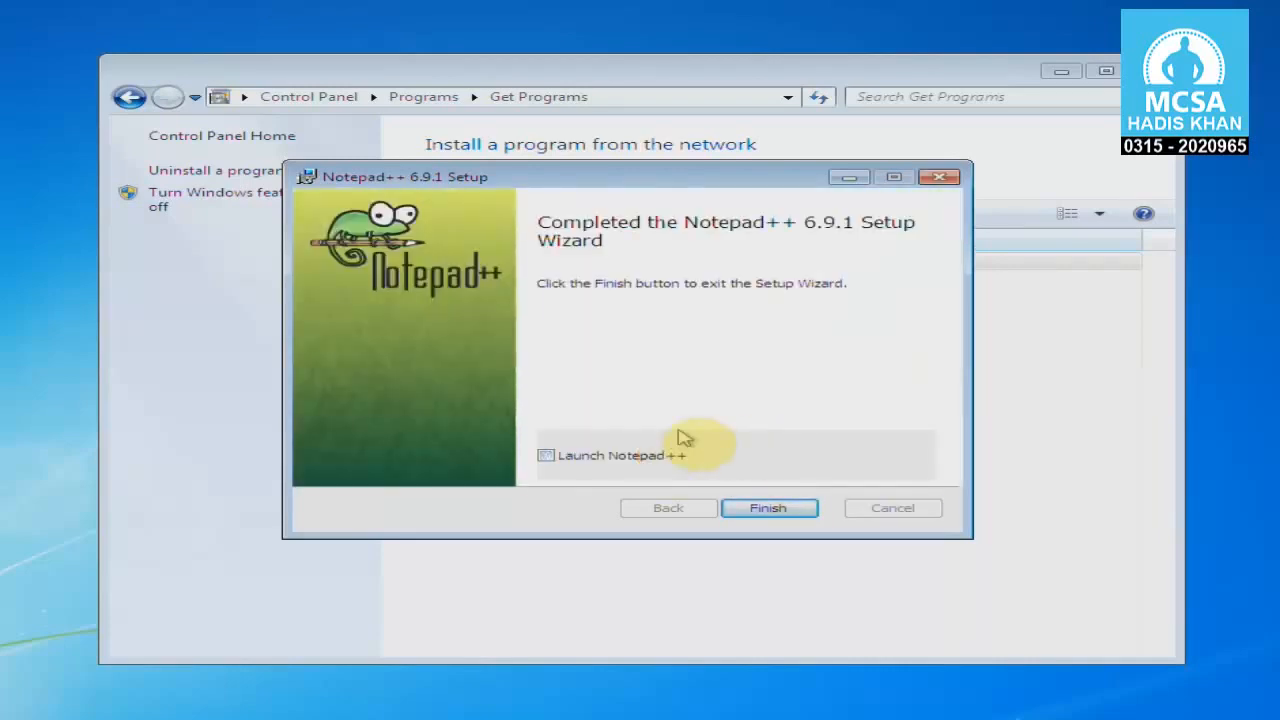
left_click(795, 510)
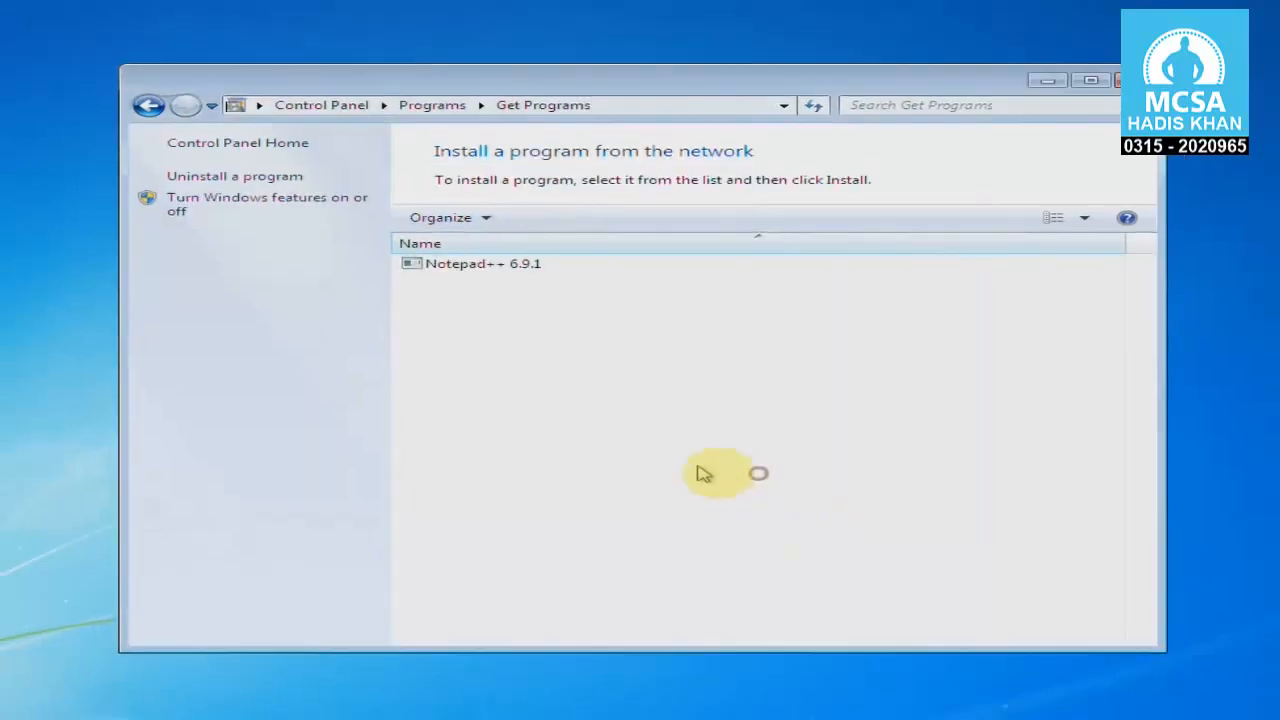
left_click(1025, 141)
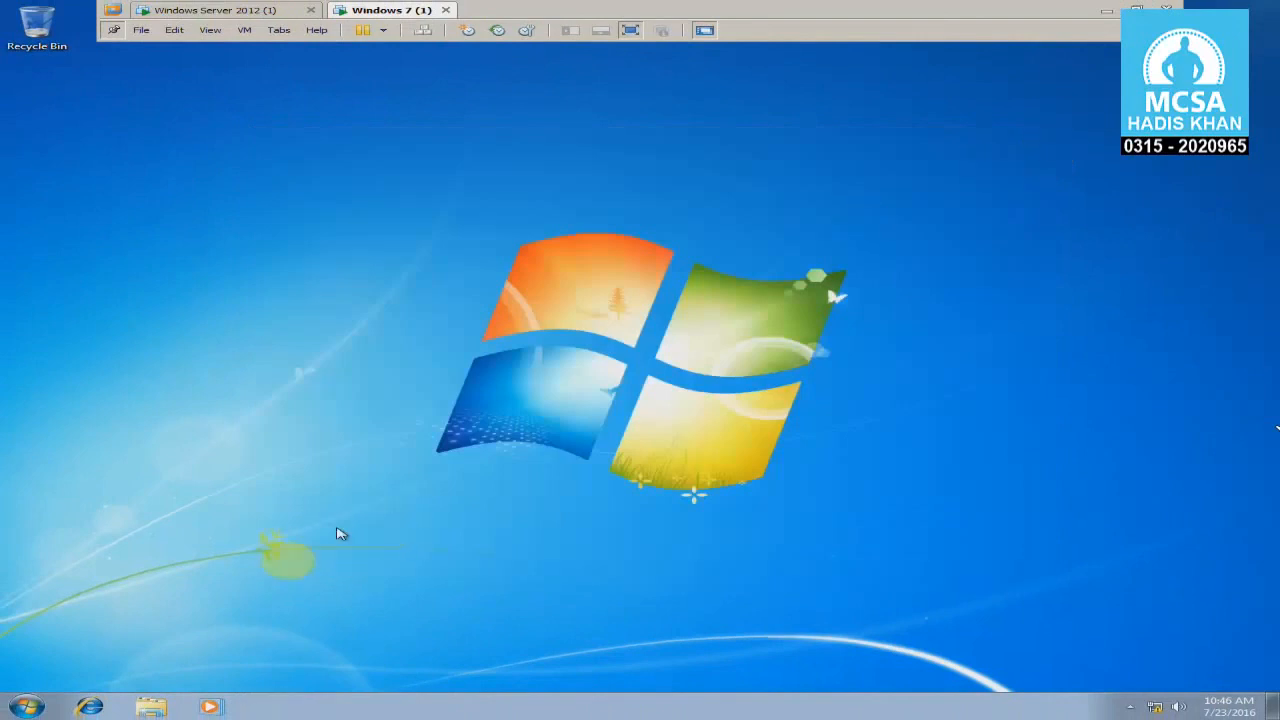
Launch the installed Notepad++ to check it, move its window into full view, and close it.
left_click(20, 707)
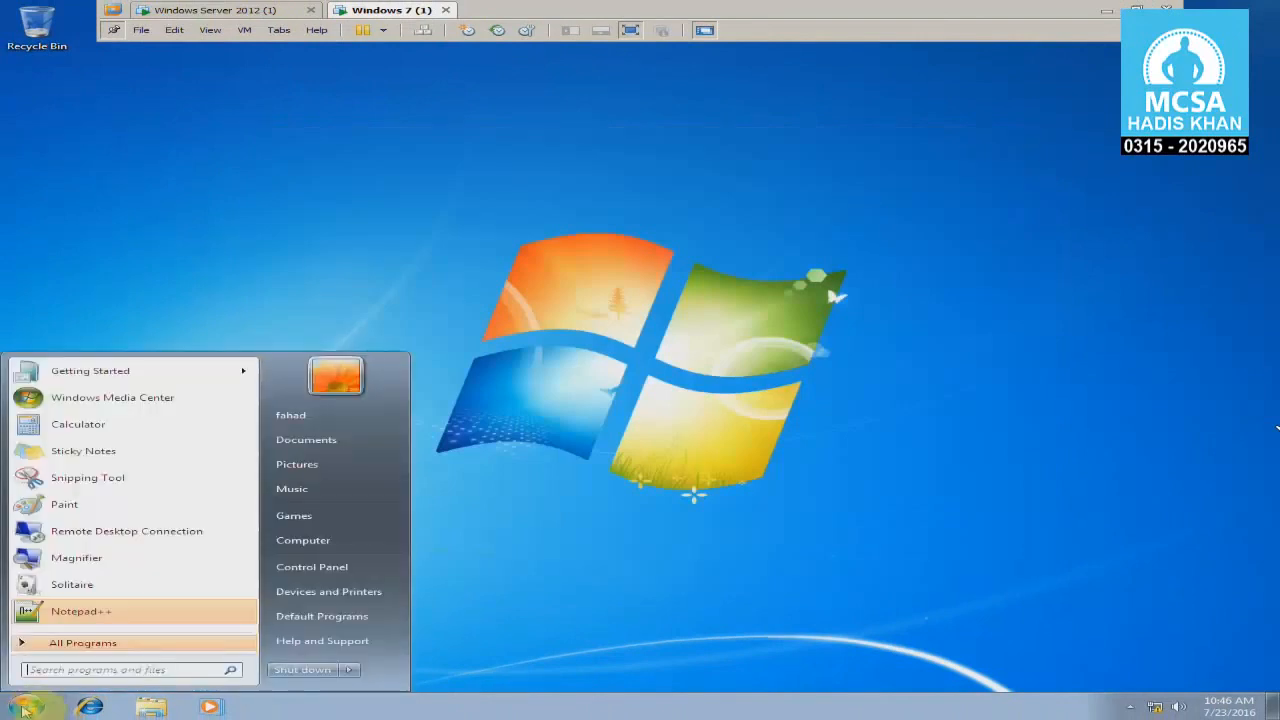
left_click(85, 617)
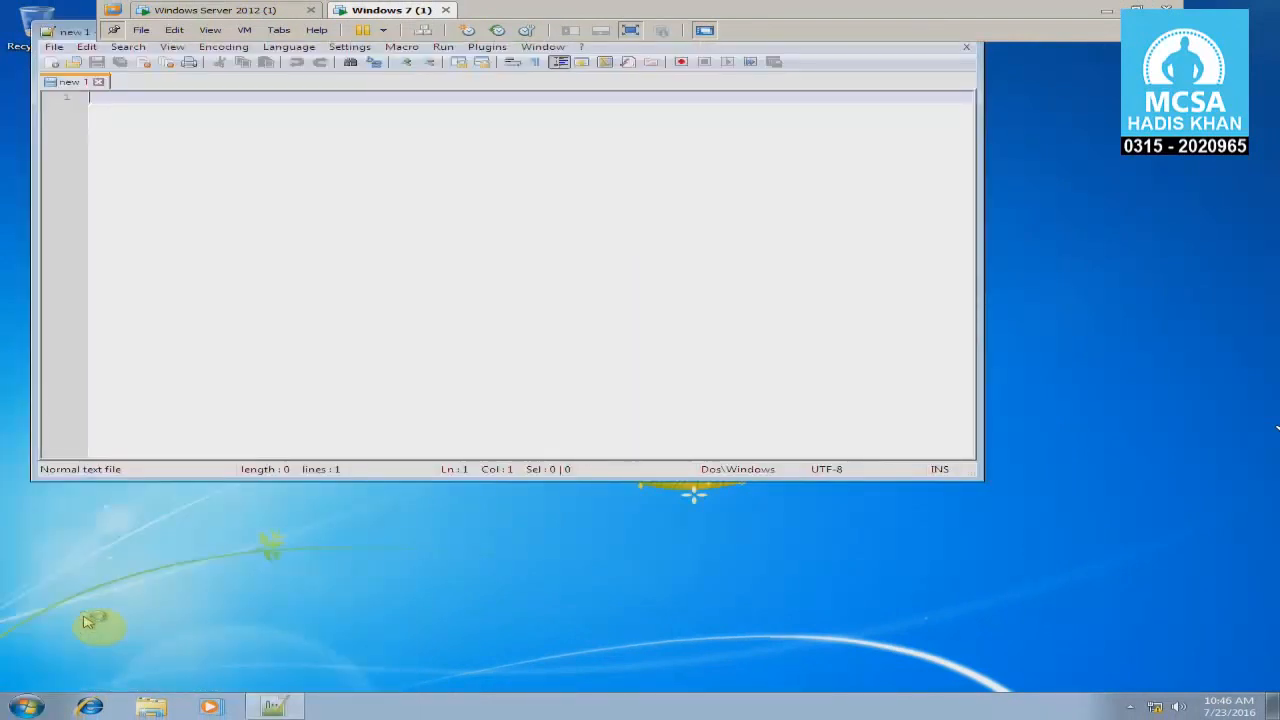
left_click_drag(74, 33, 167, 177)
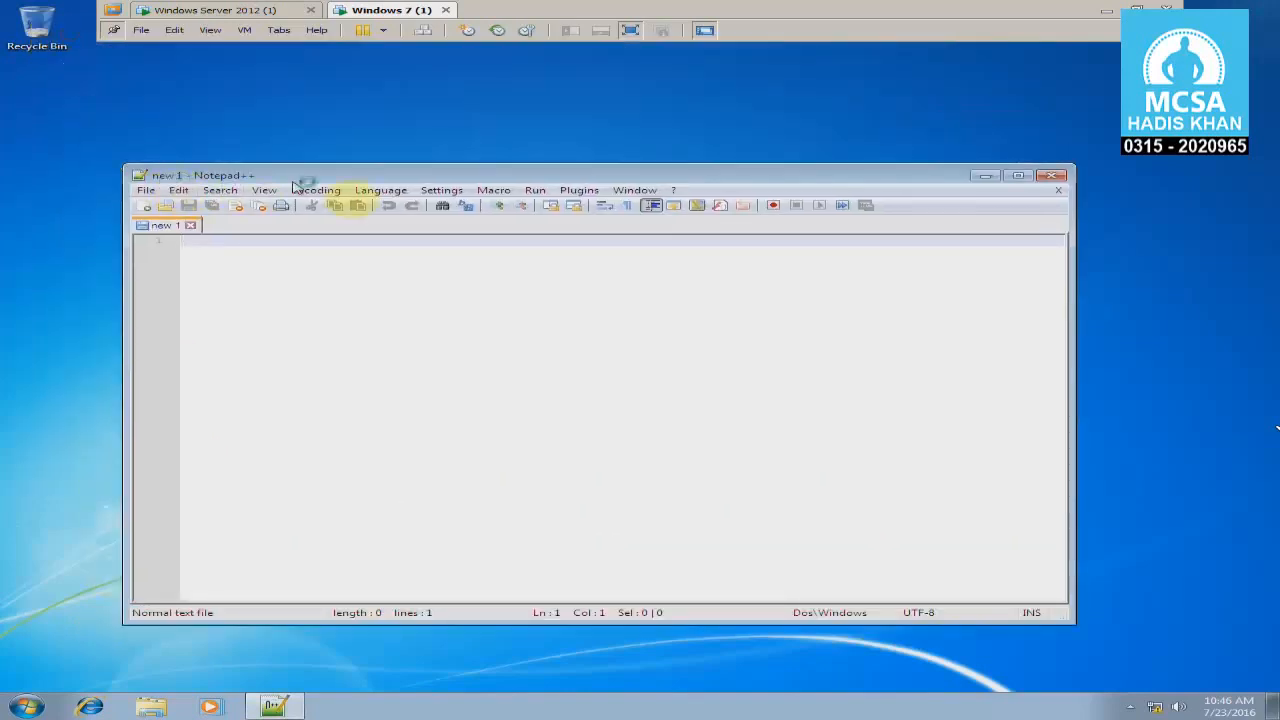
left_click(1056, 176)
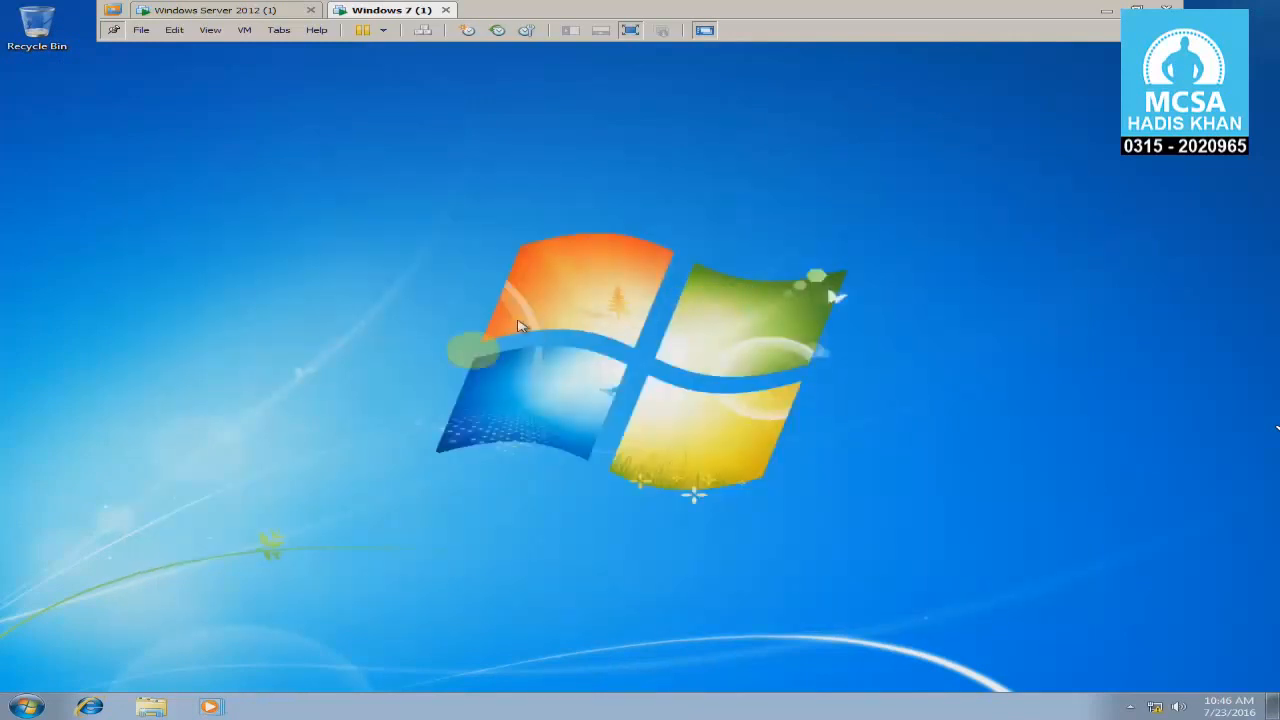
End the domain user's session on the Windows 7 machine.
left_click(27, 707)
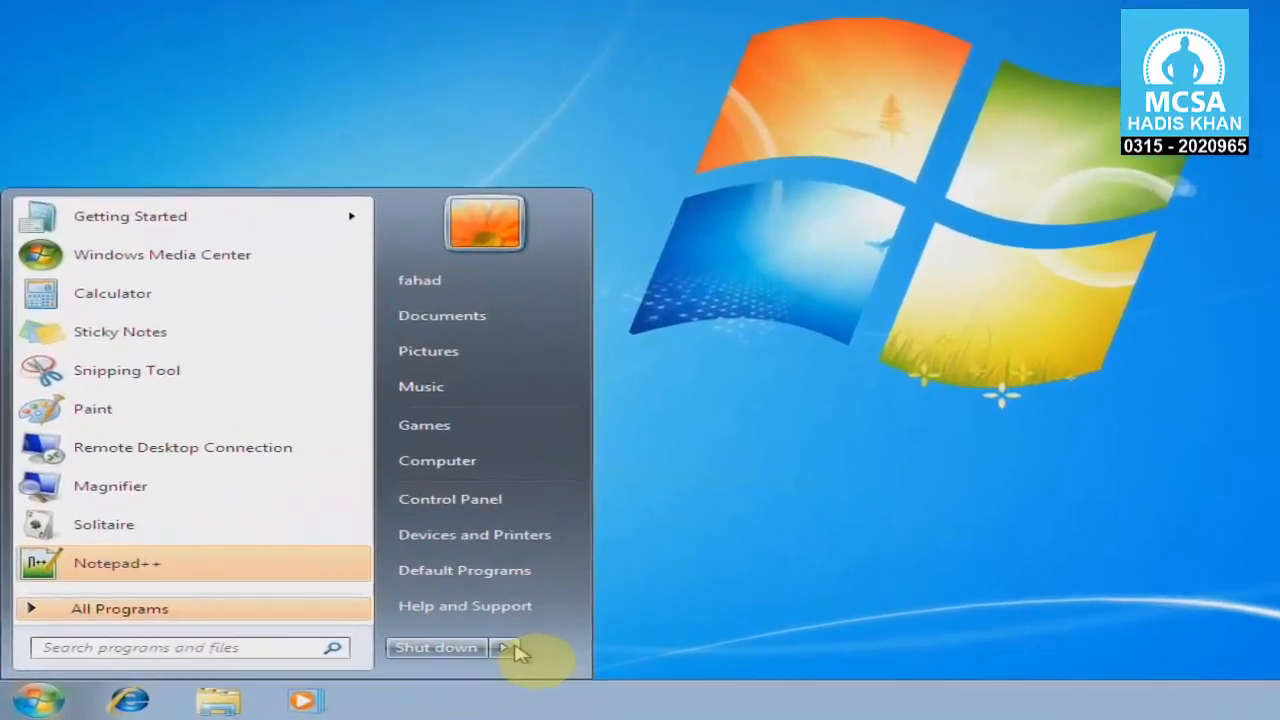
left_click(404, 662)
left_click(434, 591)
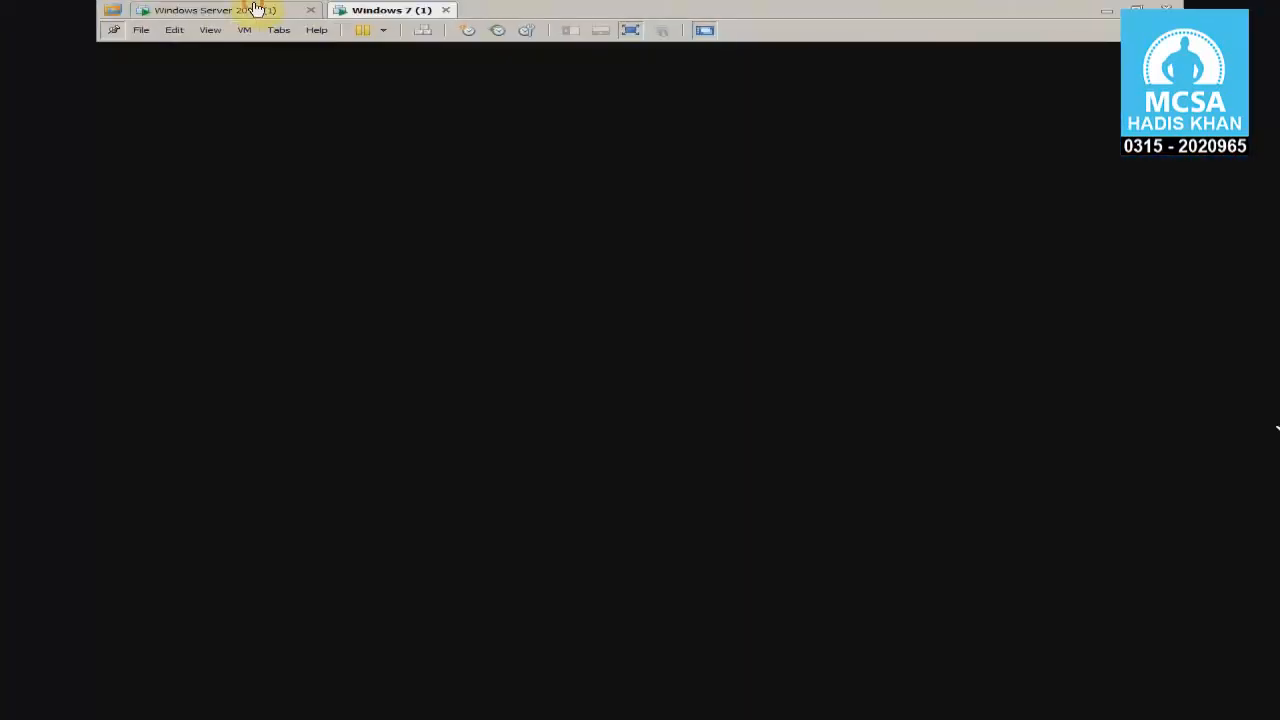
Switch to the Windows Server 2012 machine, move Server Manager slightly, and open File Explorer at This PC.
left_click(255, 11)
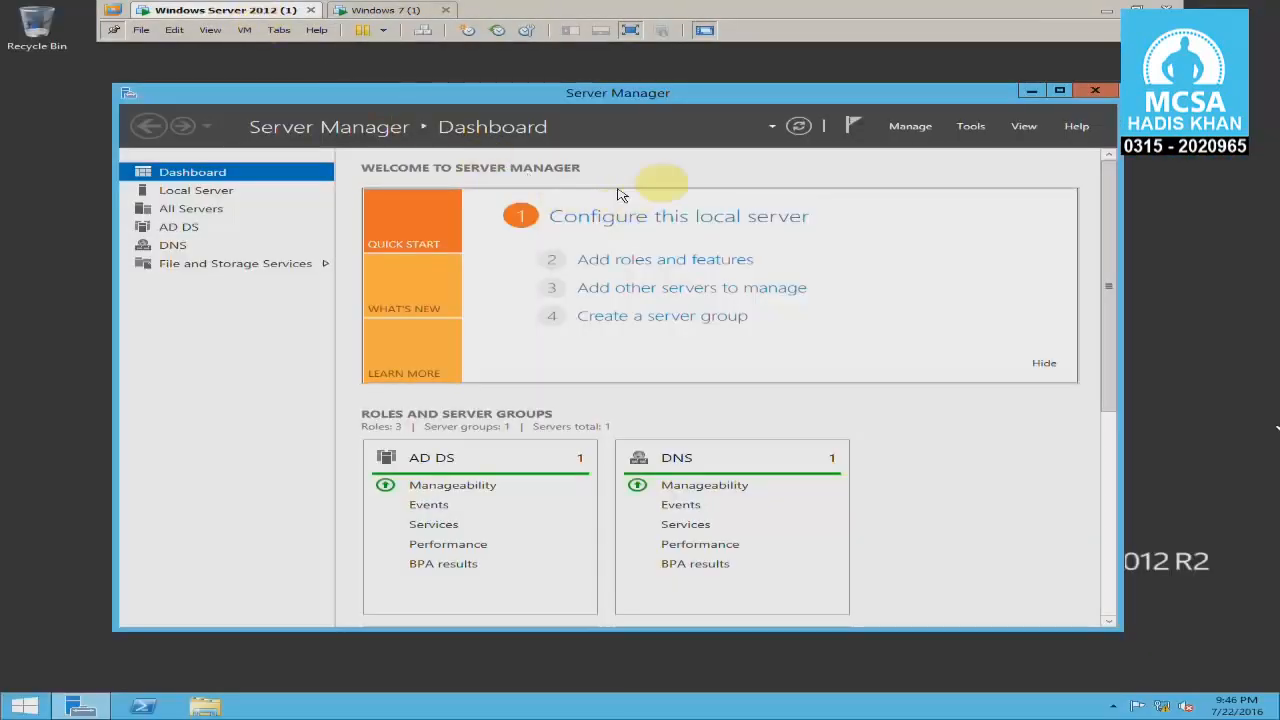
left_click_drag(708, 98, 730, 100)
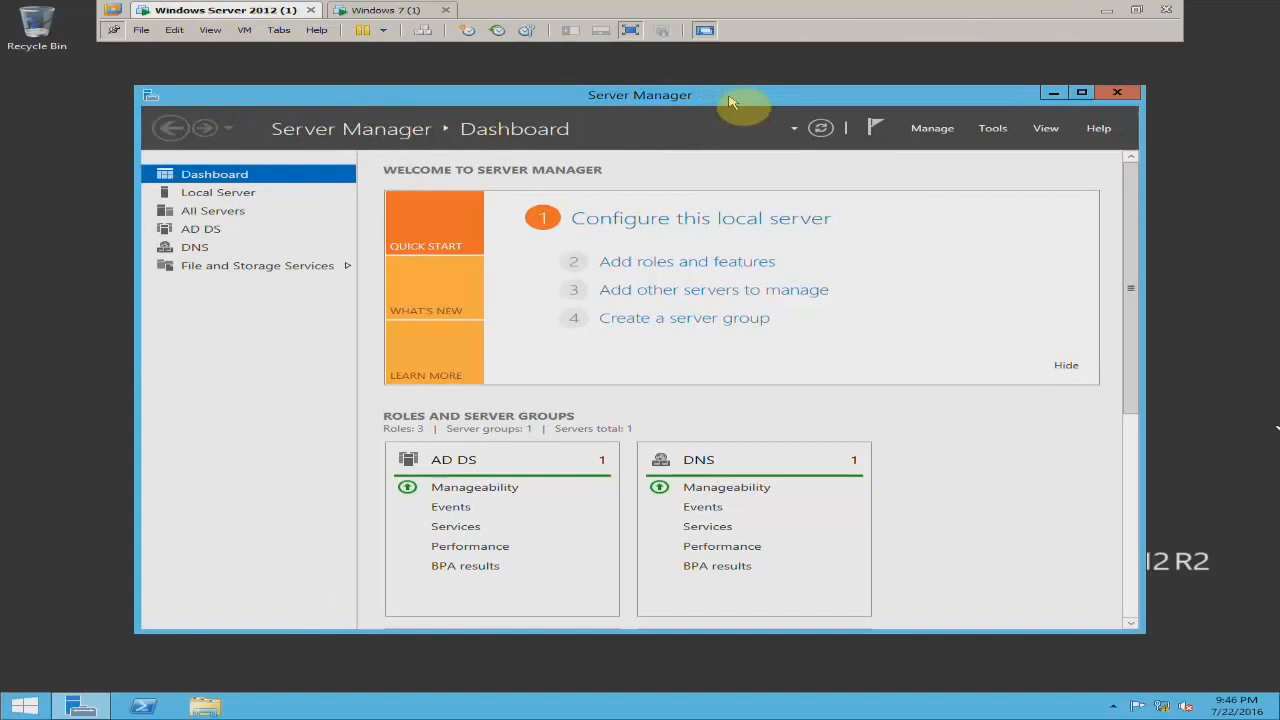
left_click(42, 230)
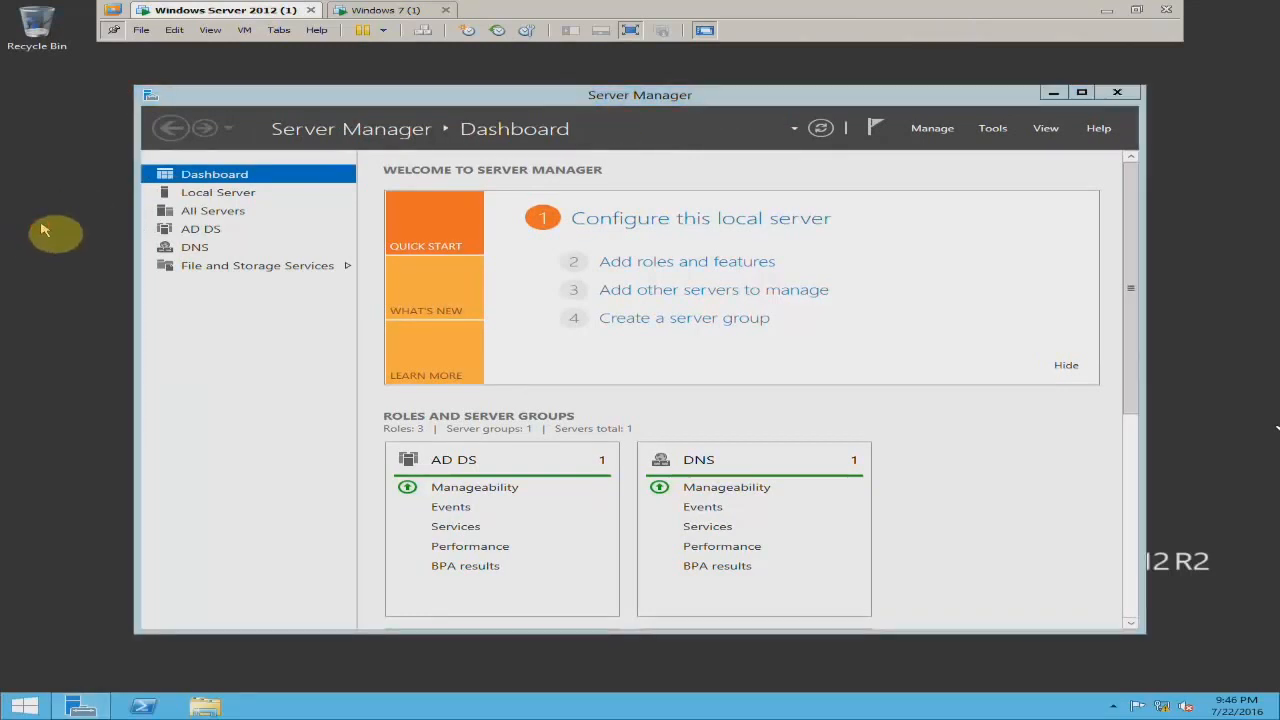
key("super+e")
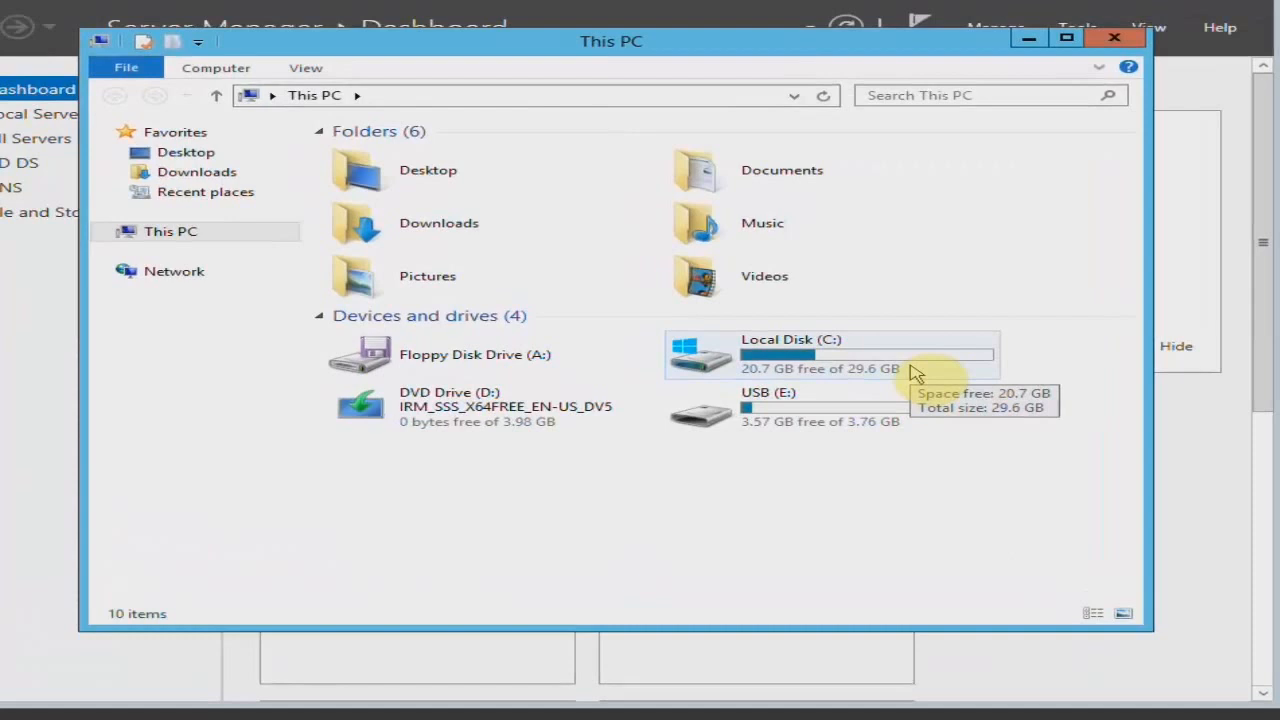
Run npp.6.9.1.installer from the data folder on Local Disk (C:).
double_click(915, 374)
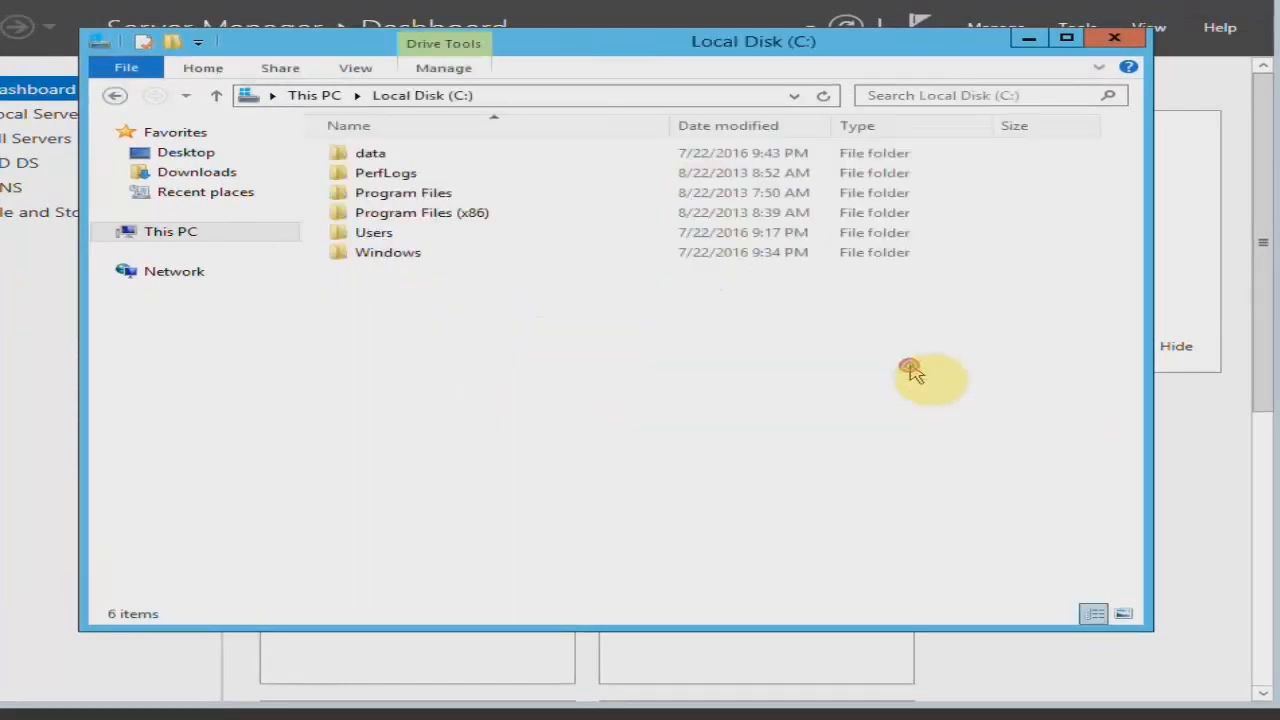
double_click(365, 158)
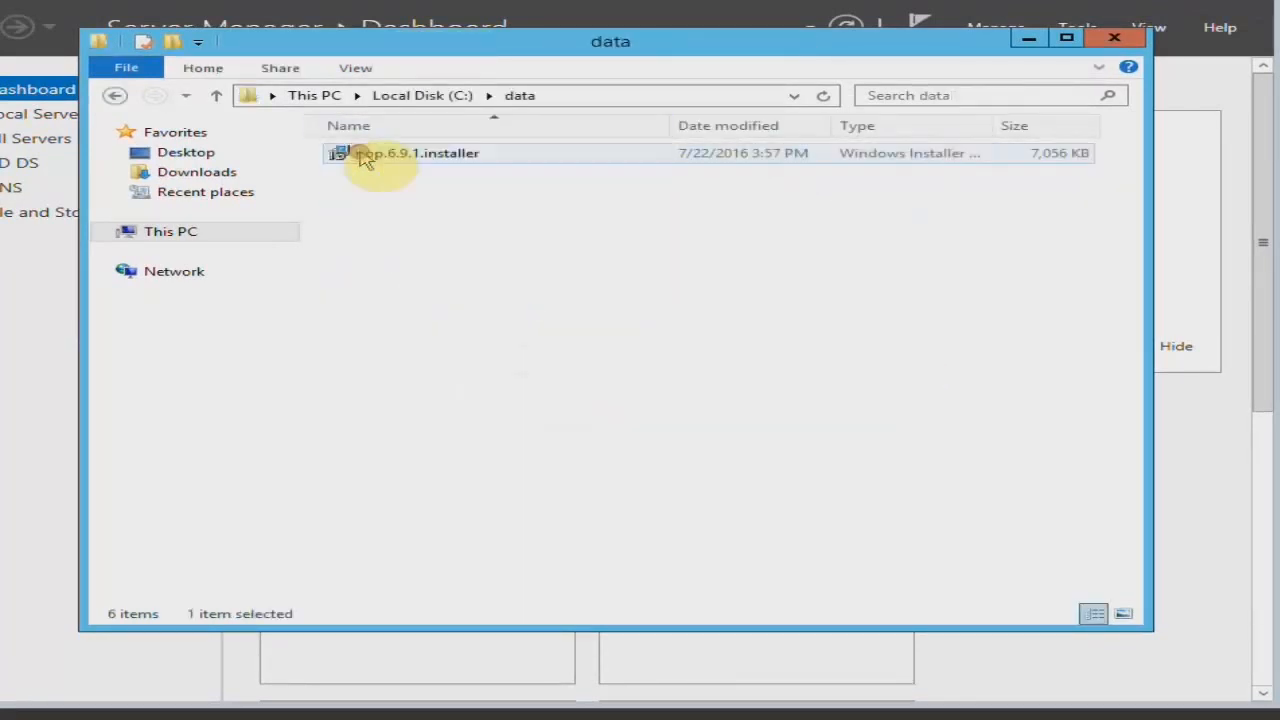
double_click(404, 163)
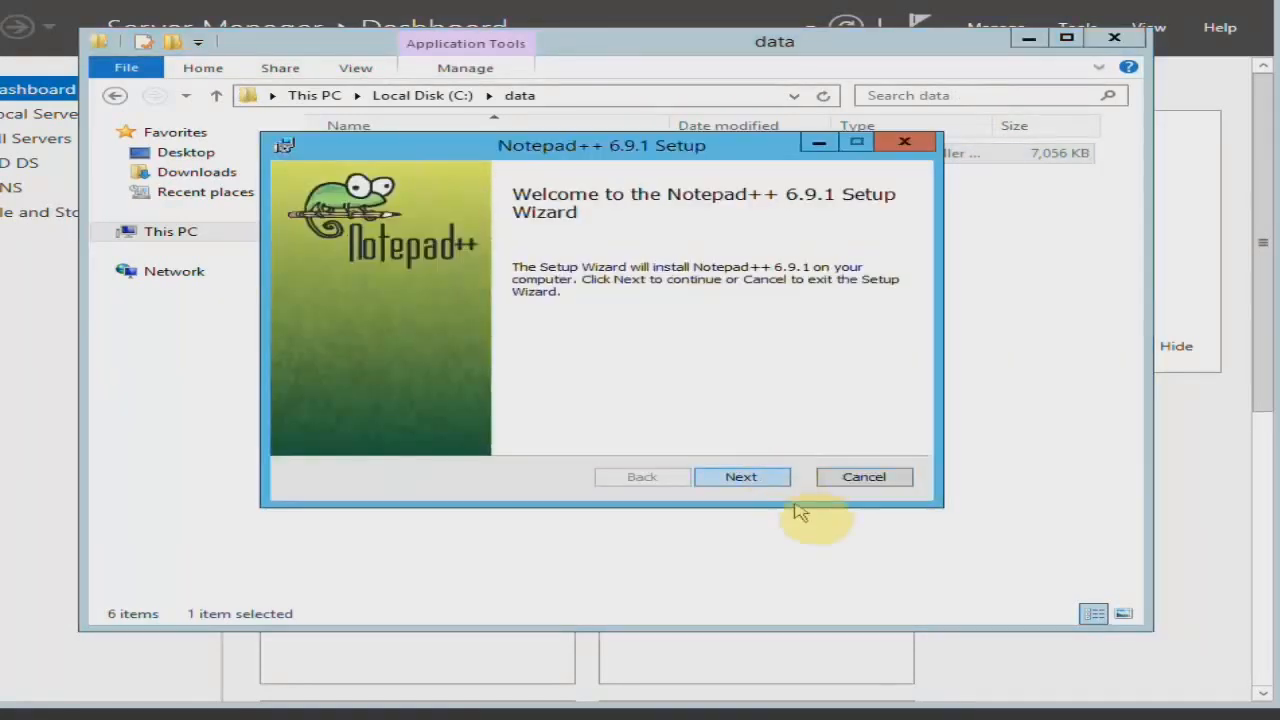
Install Notepad++ 6.9.1 on the server with the default features in C:\Program Files (x86)\Notepad++\, finish the wizard, and close the data folder window.
left_click(765, 477)
left_click(545, 438)
left_click(740, 476)
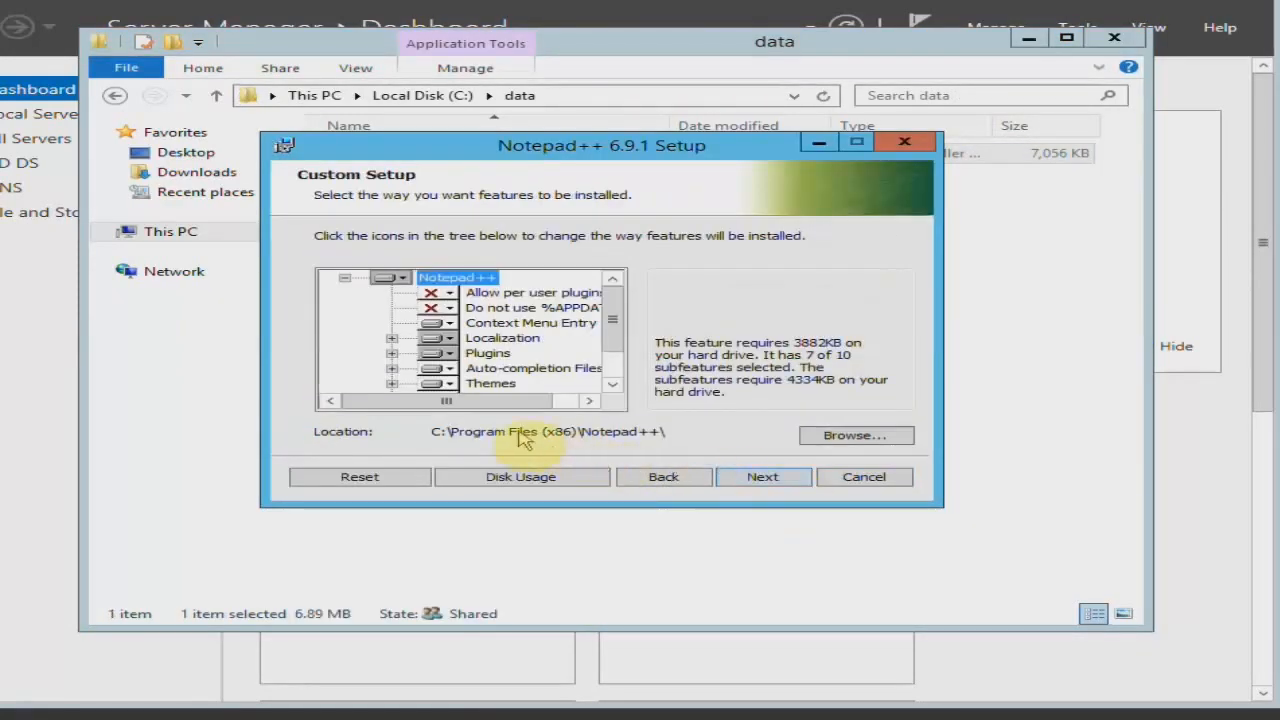
left_click(748, 478)
left_click(744, 478)
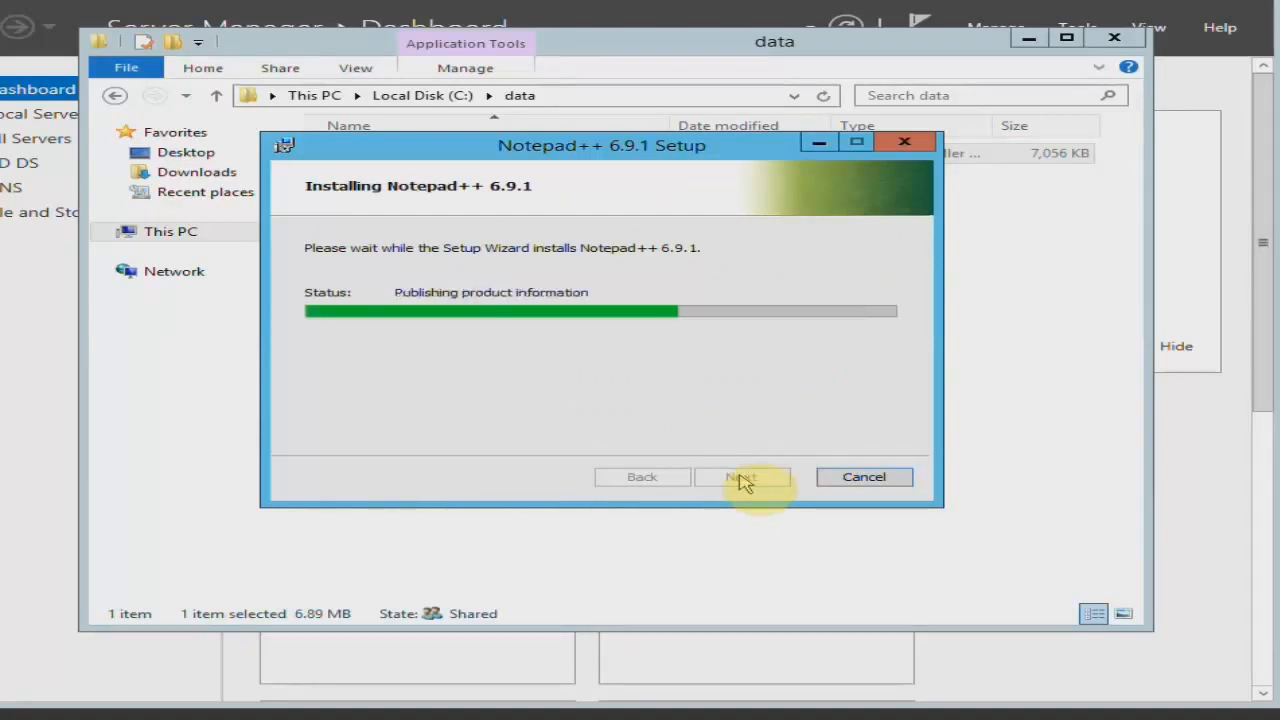
left_click(615, 428)
left_click(740, 477)
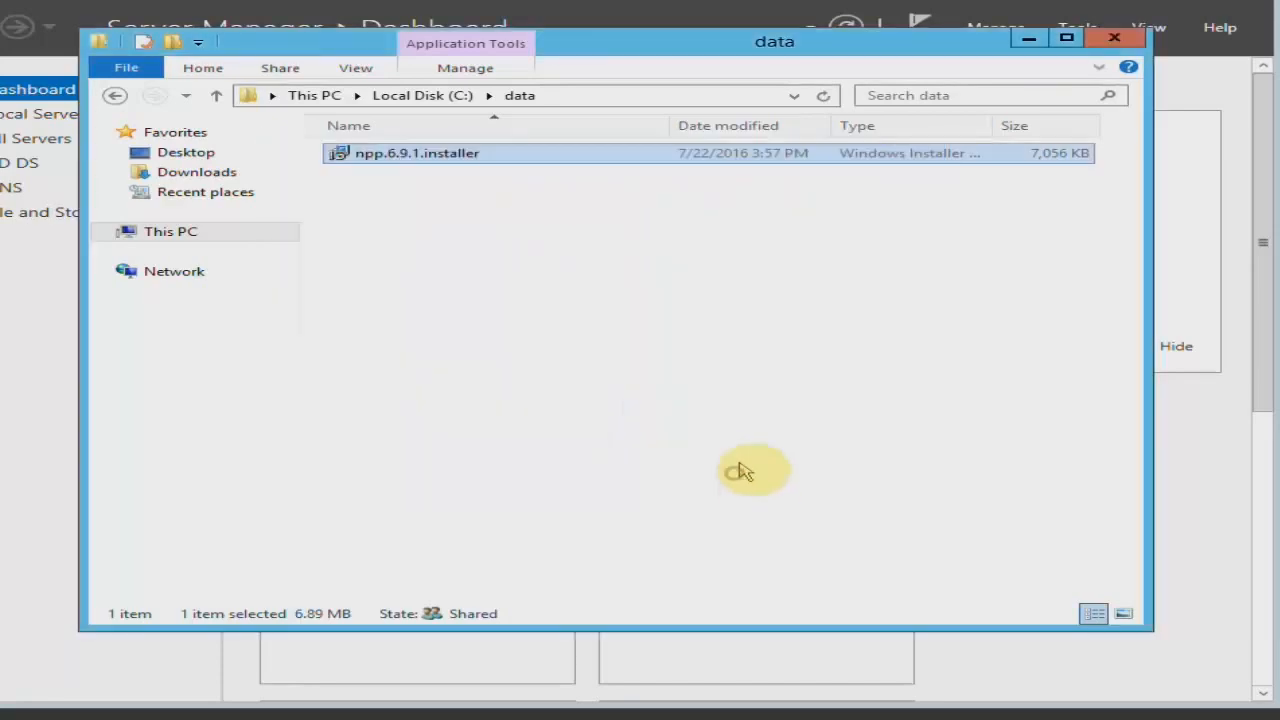
left_click(1114, 38)
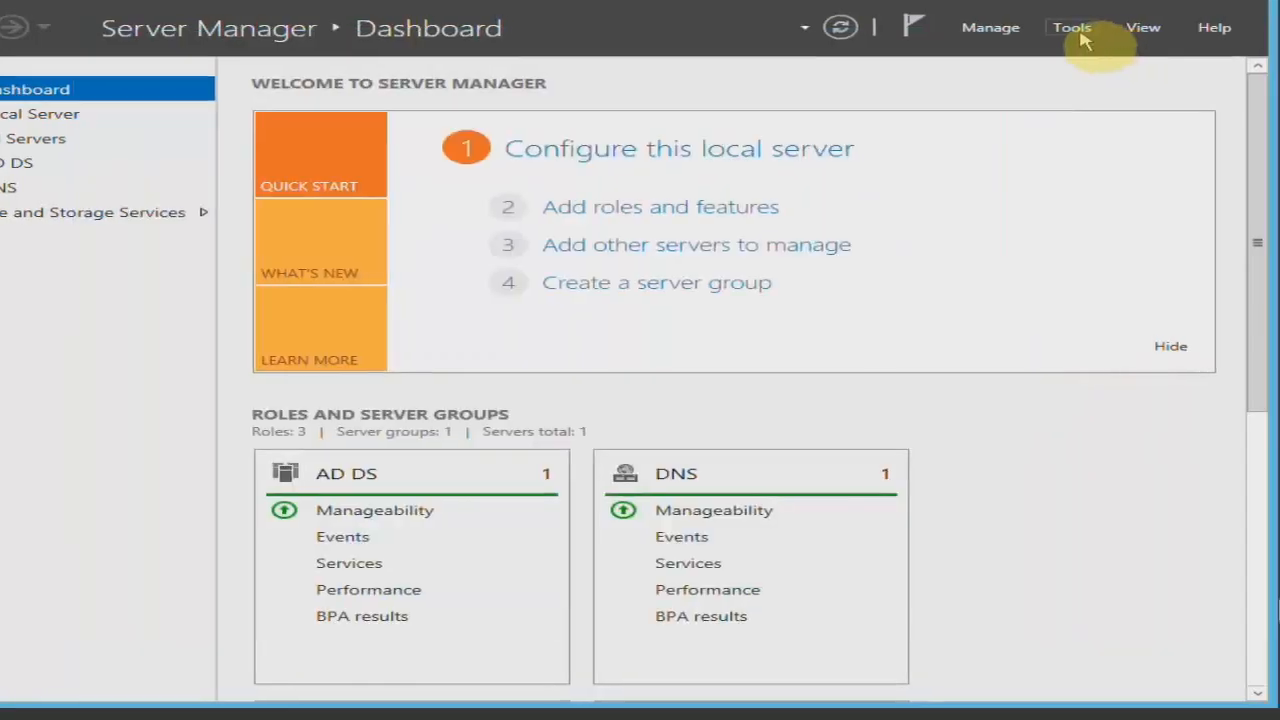
Open Group Policy Management and open the software GPO linked to the software OU for editing.
left_click(1076, 27)
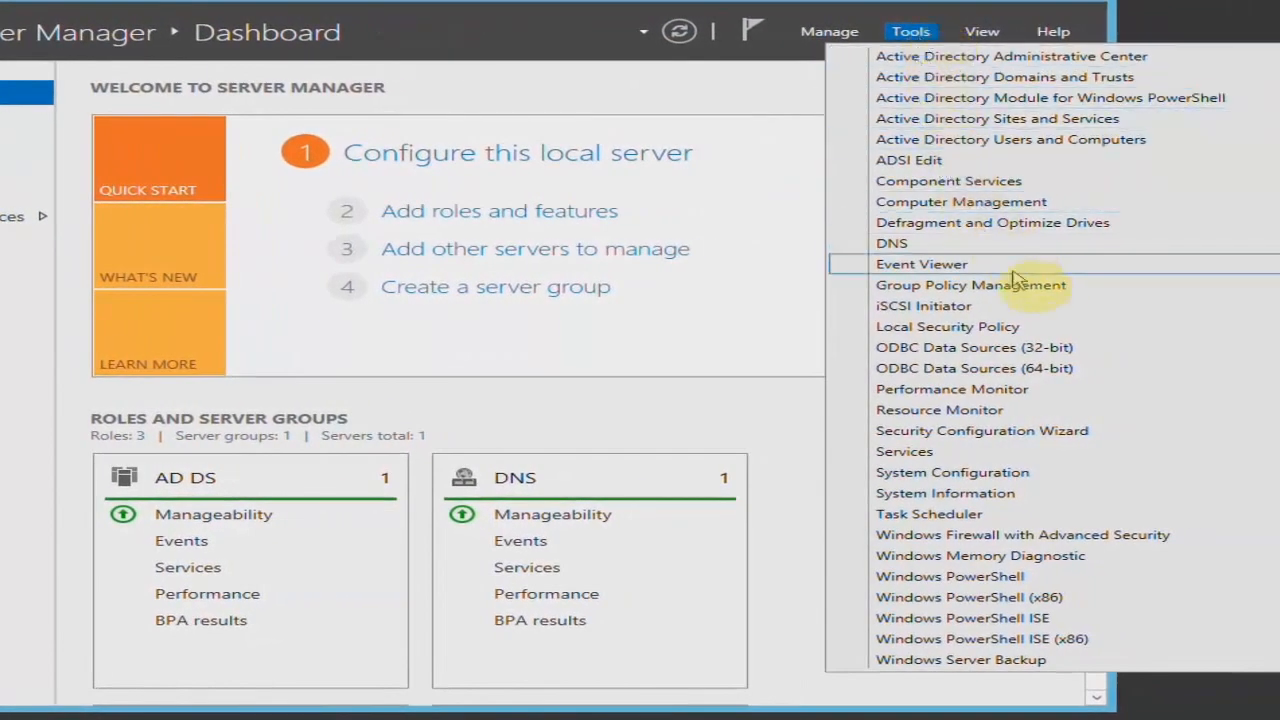
left_click(1102, 286)
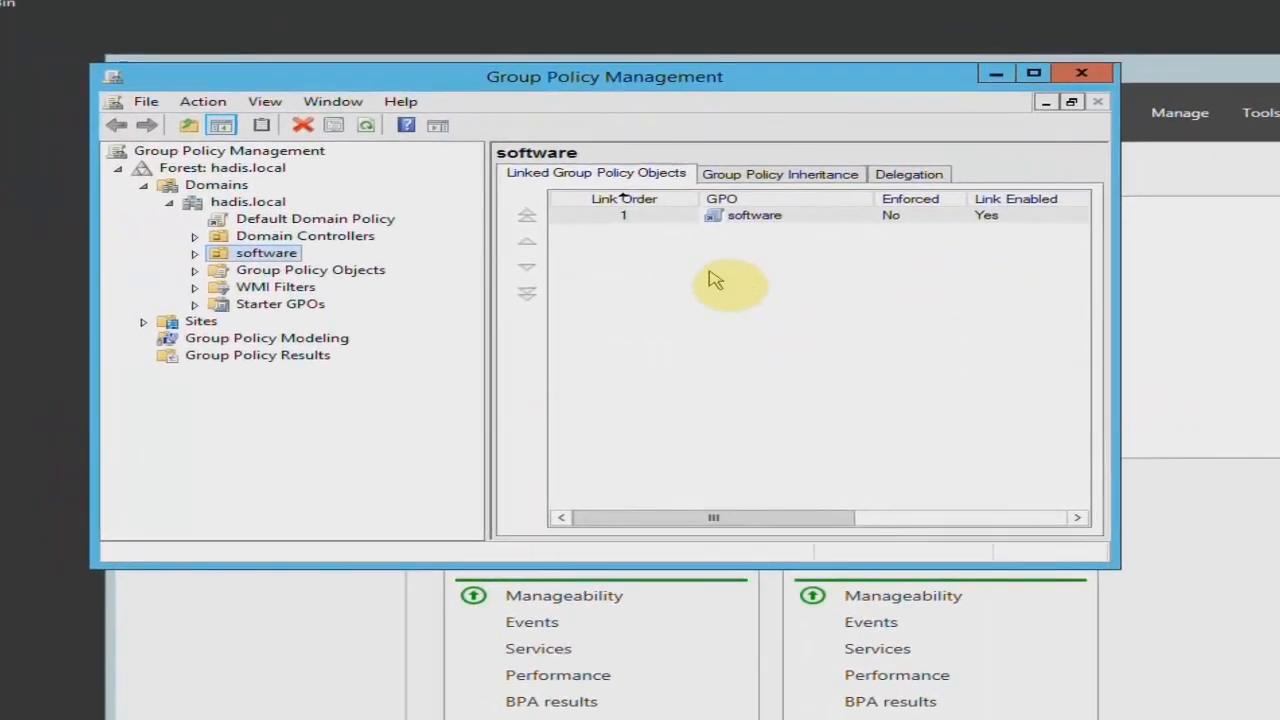
left_click(194, 253)
double_click(245, 270)
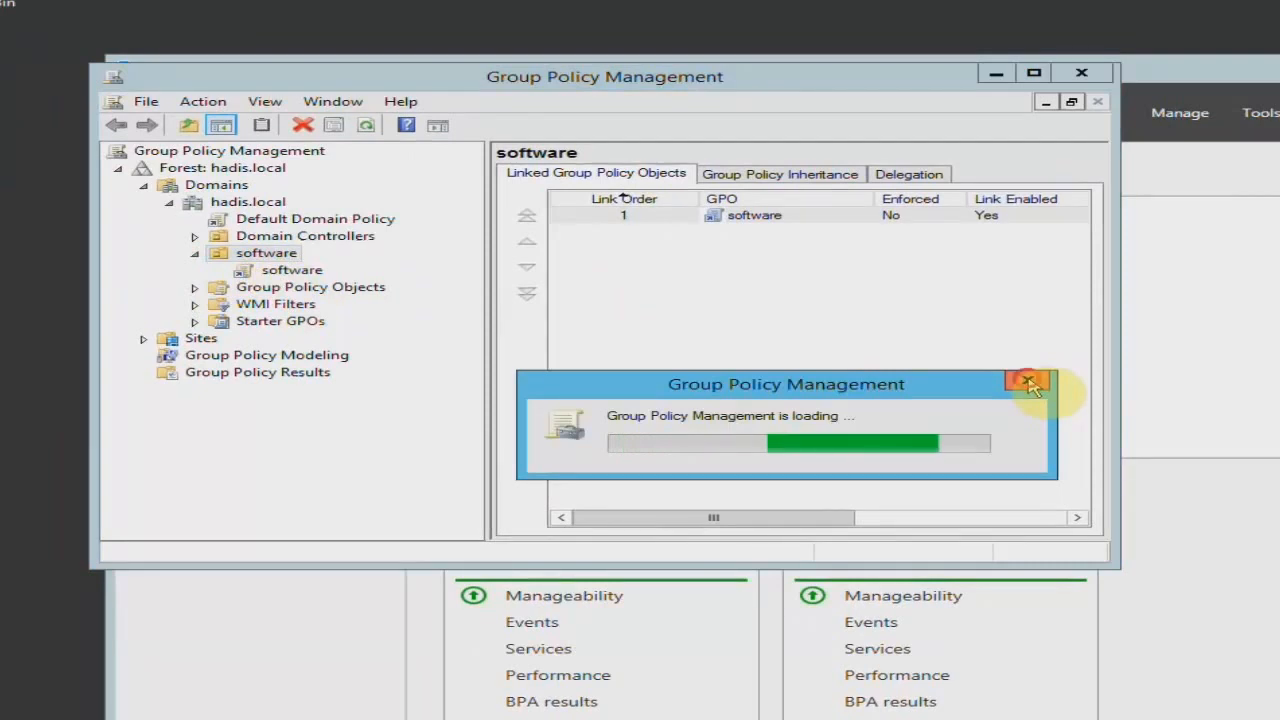
right_click(287, 278)
left_click(314, 287)
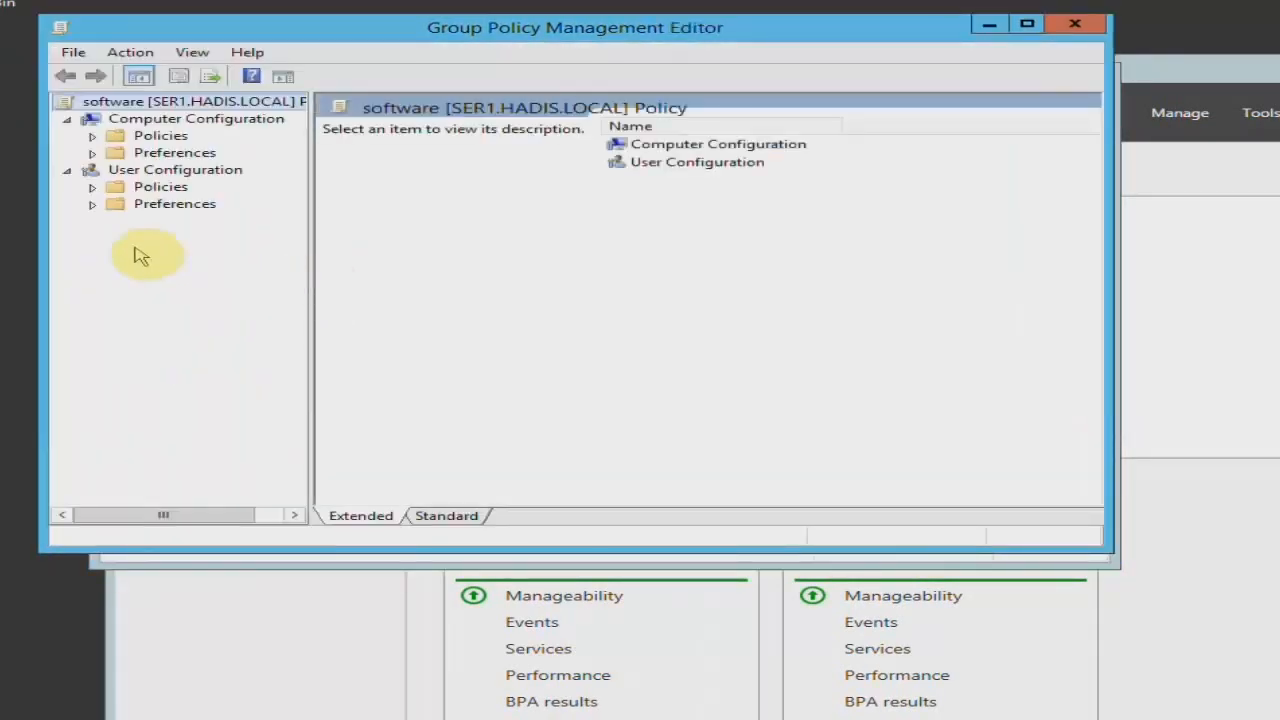
Create new Software Restriction Policies in the user configuration's Security Settings, widening the policy tree to show full names.
left_click(92, 187)
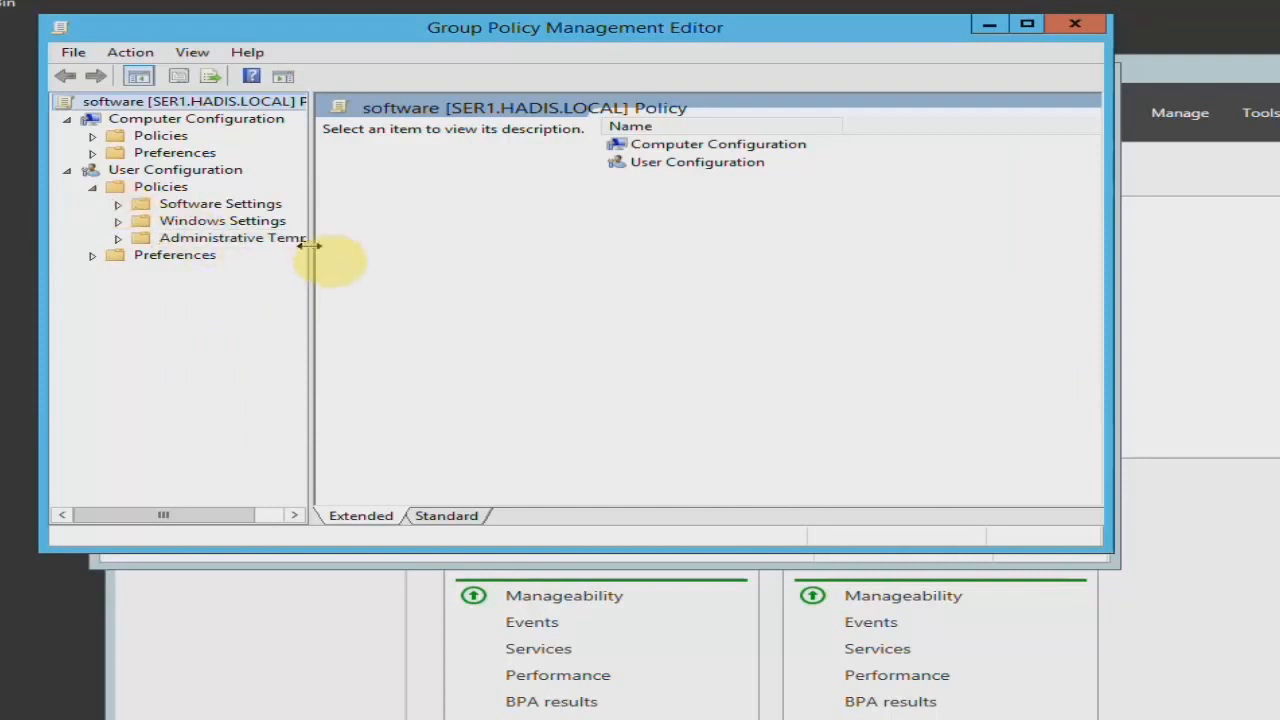
left_click_drag(310, 245, 398, 245)
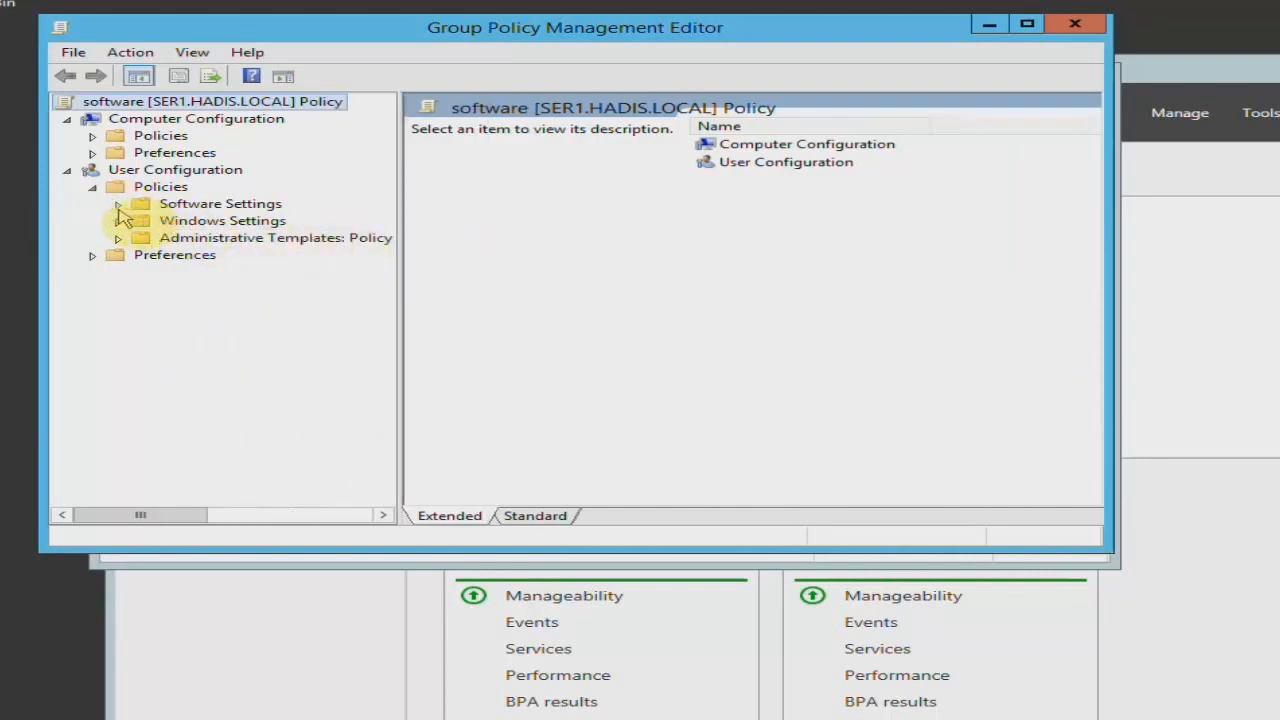
left_click(118, 222)
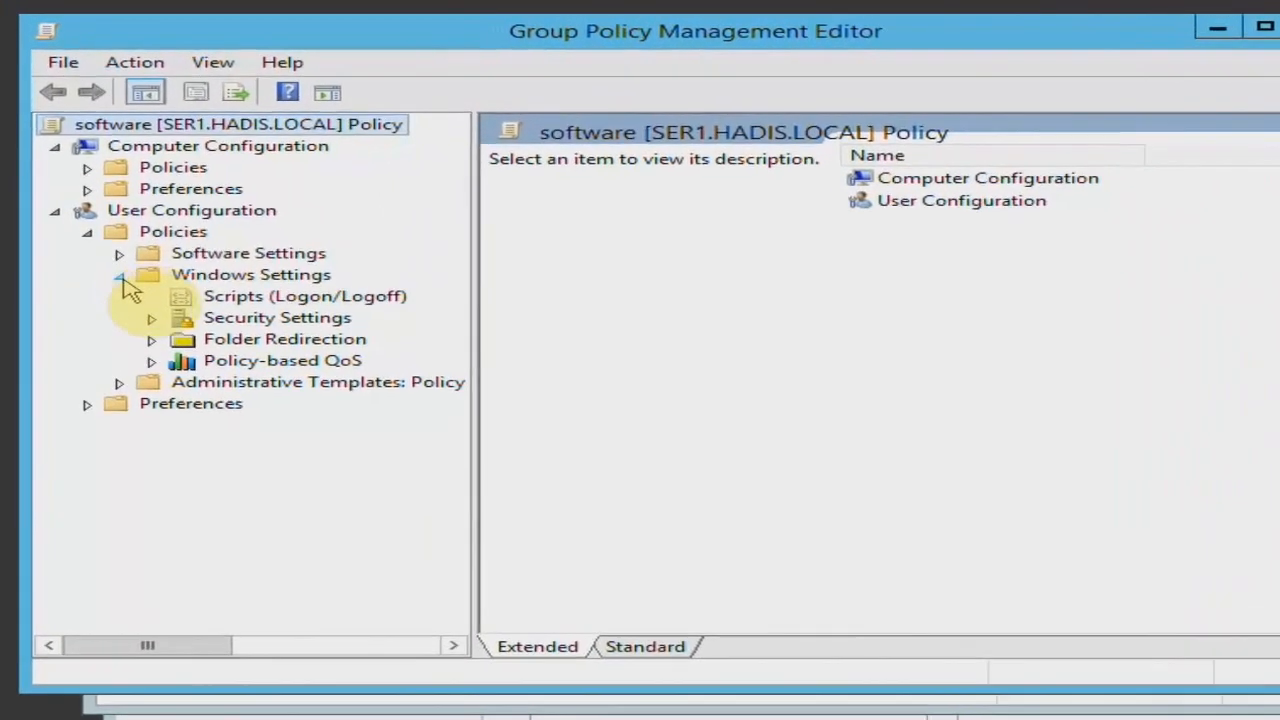
left_click(144, 256)
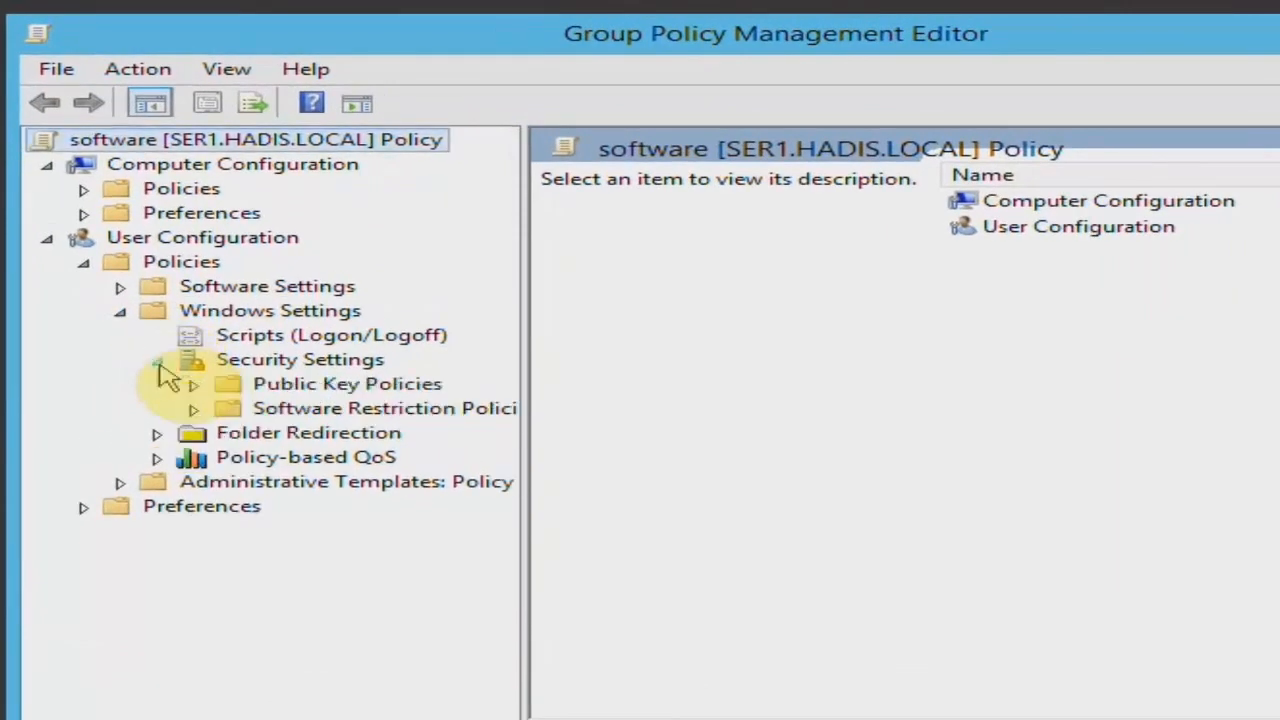
left_click(260, 410)
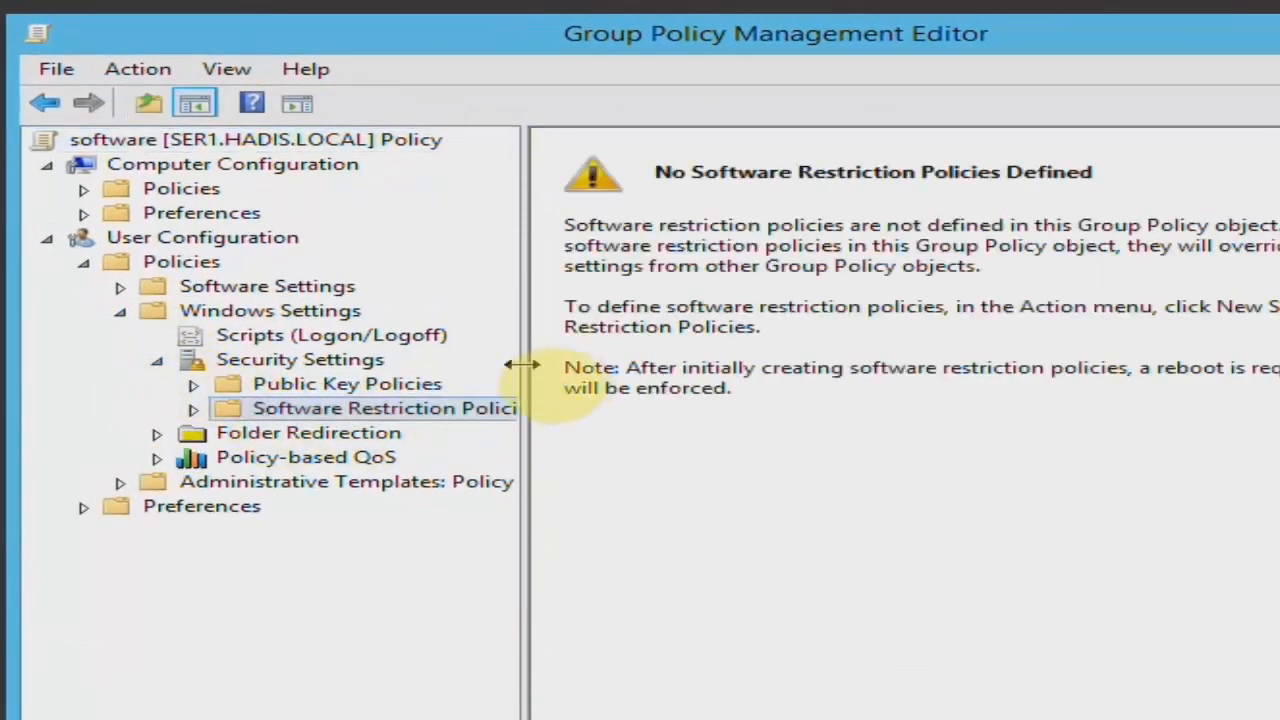
left_click_drag(518, 363, 718, 363)
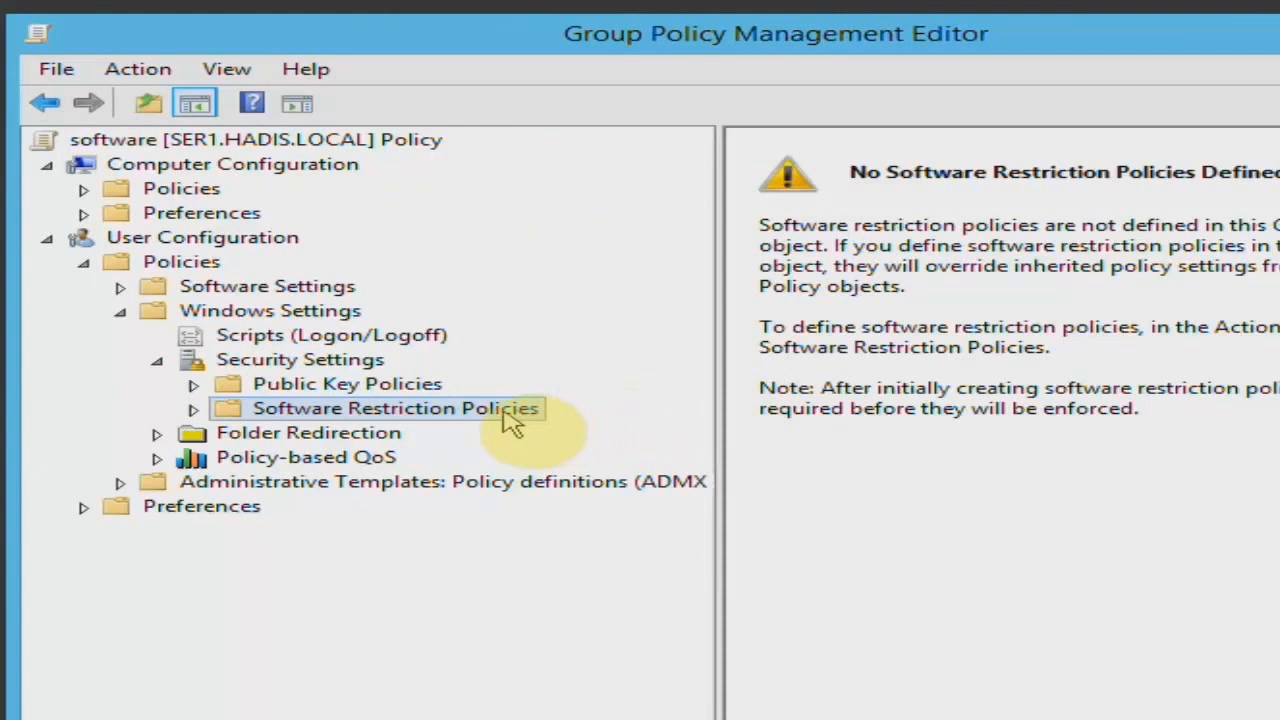
right_click(268, 410)
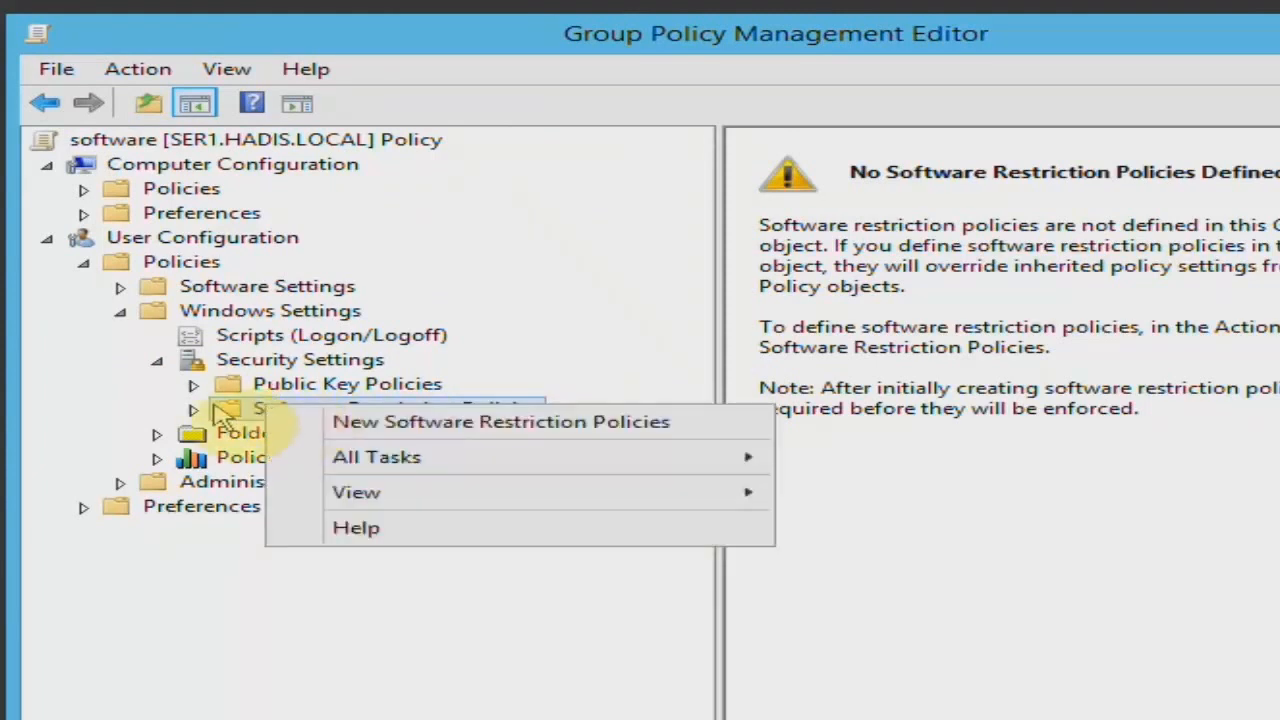
left_click(294, 428)
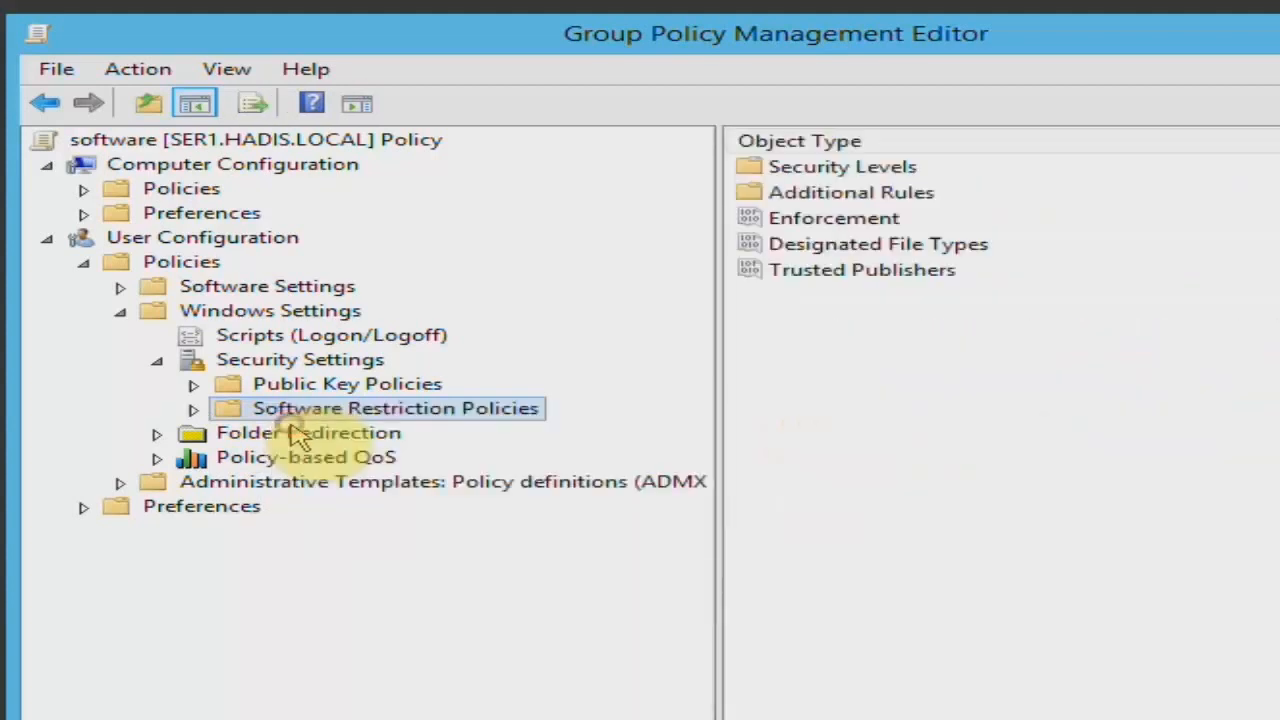
Examine the Disallowed, Basic User and Unrestricted security levels of the Software Restriction Policies.
left_click(194, 409)
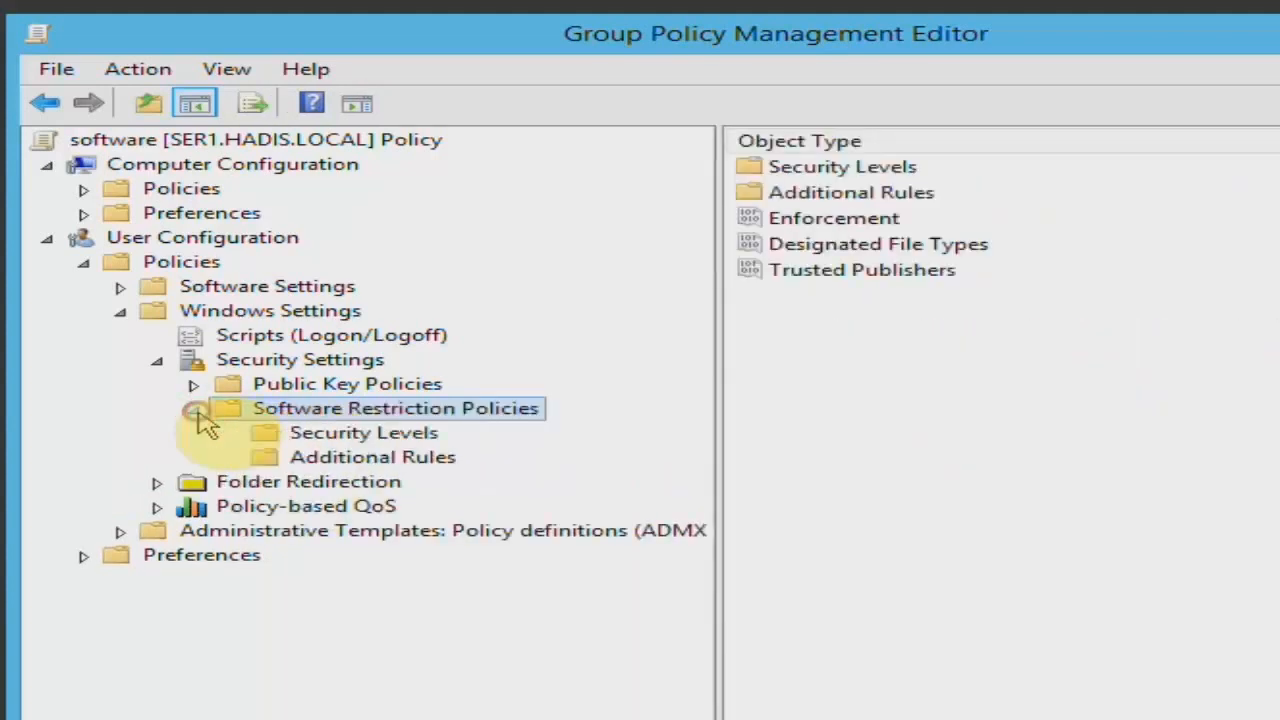
left_click(411, 440)
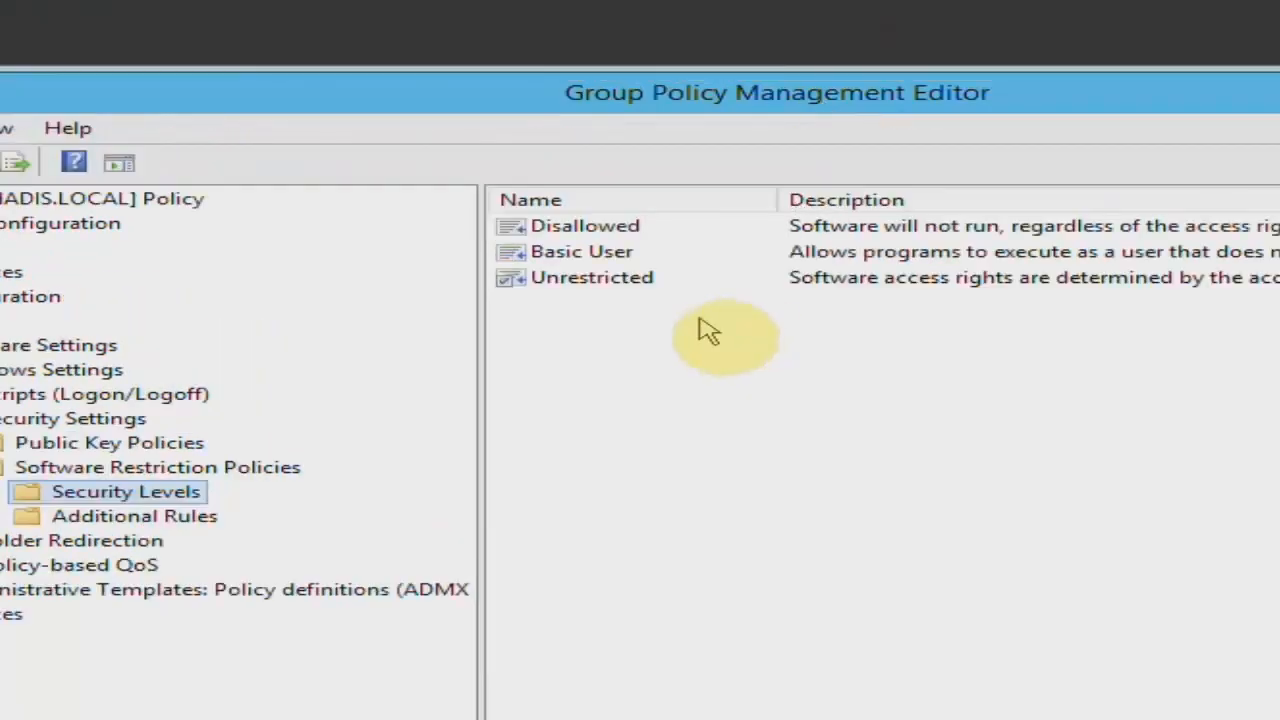
left_click(672, 230)
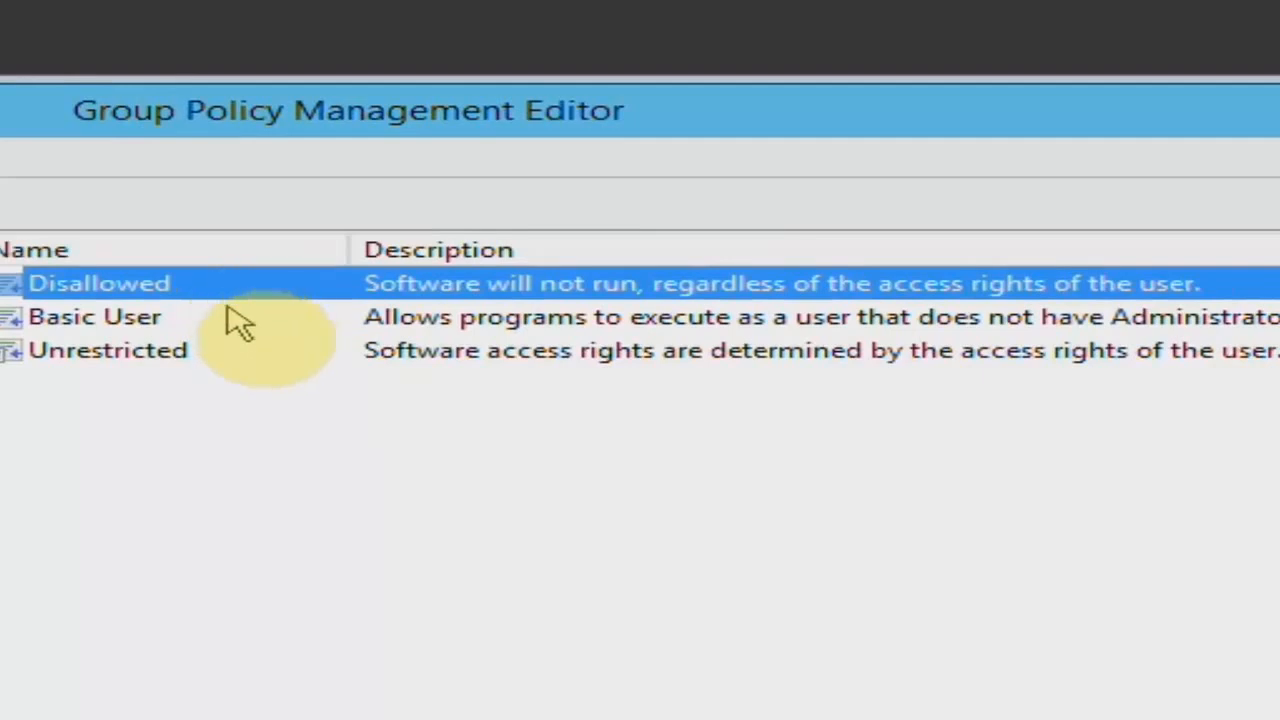
left_click(229, 326)
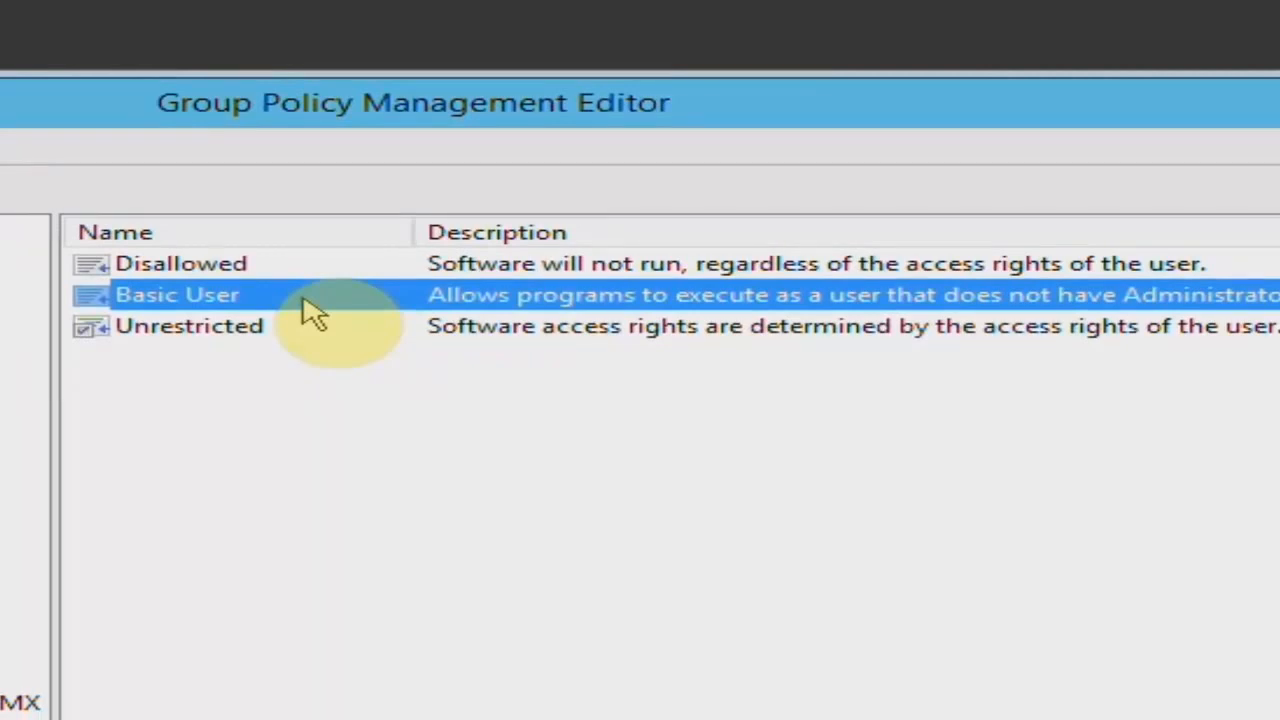
left_click(368, 331)
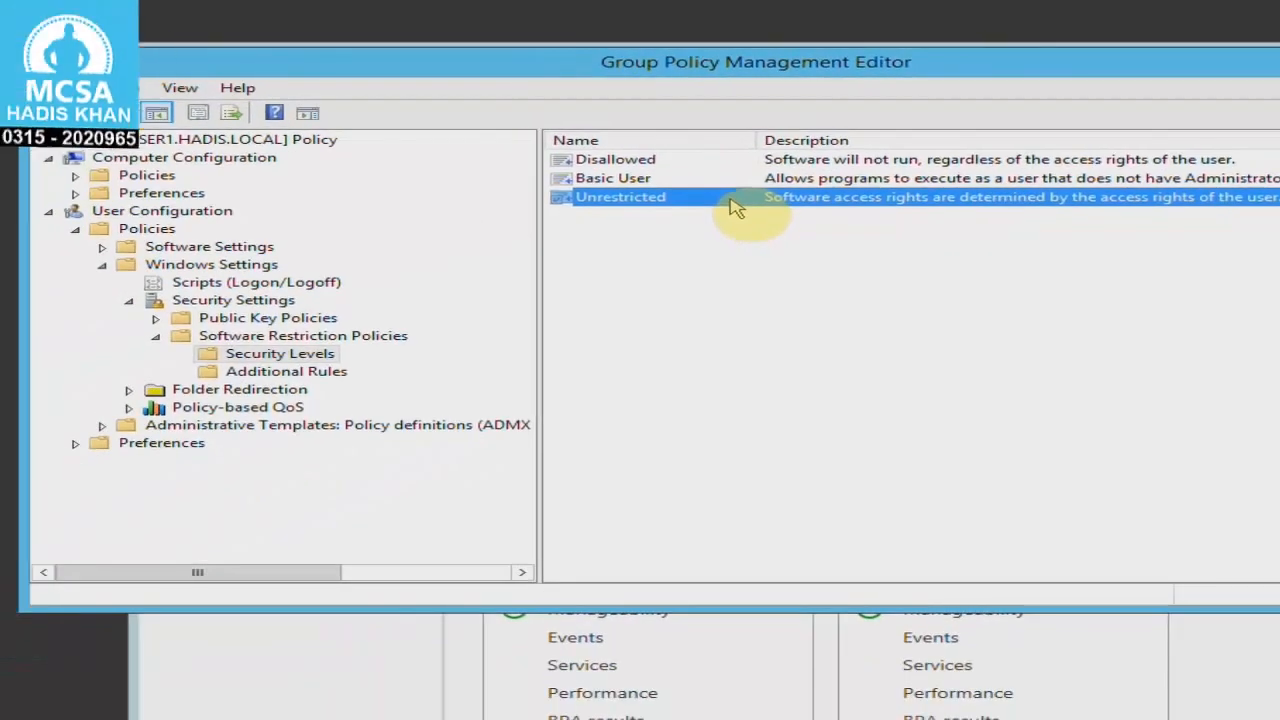
Start a new hash rule under Additional Rules with its security level set to Disallowed.
left_click(303, 374)
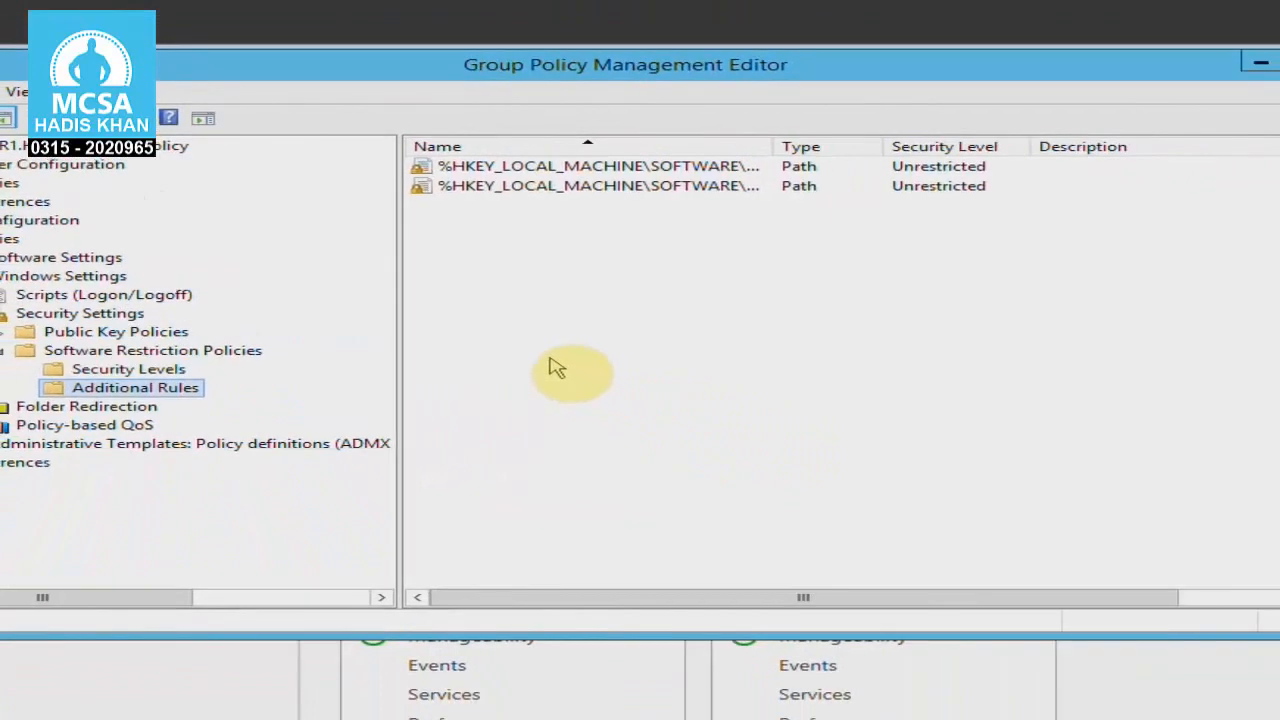
right_click(547, 315)
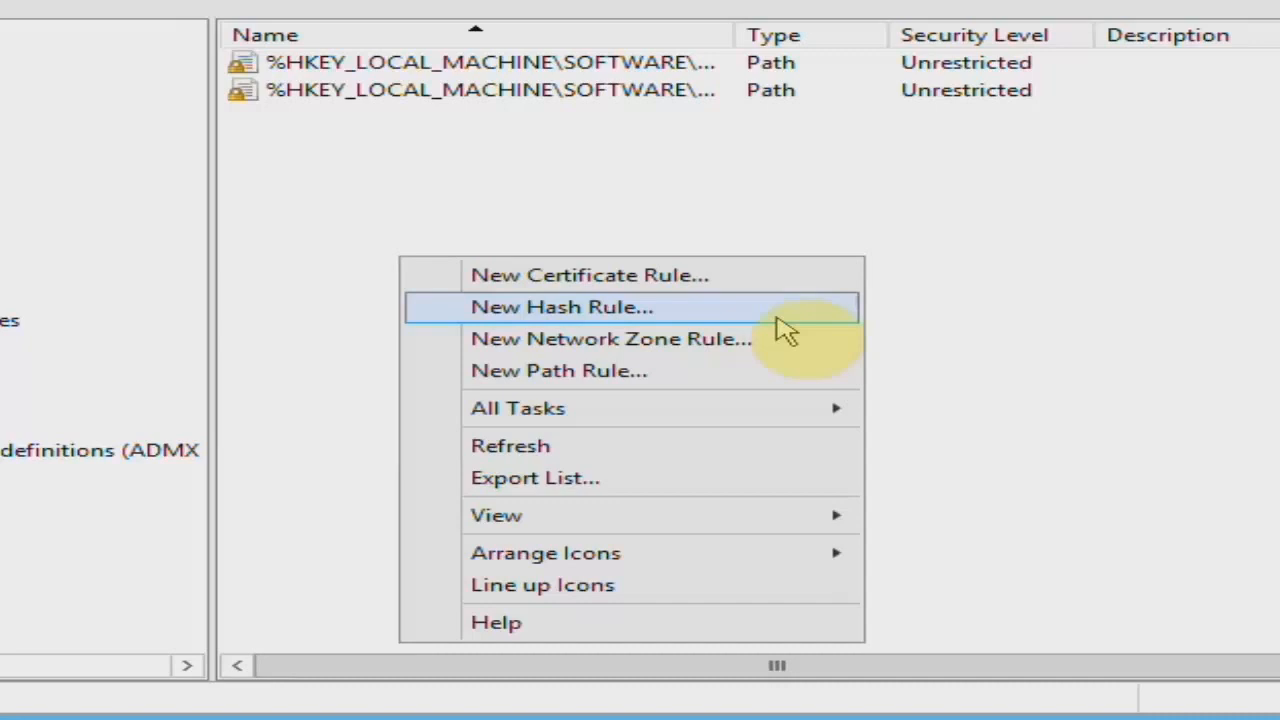
left_click(785, 305)
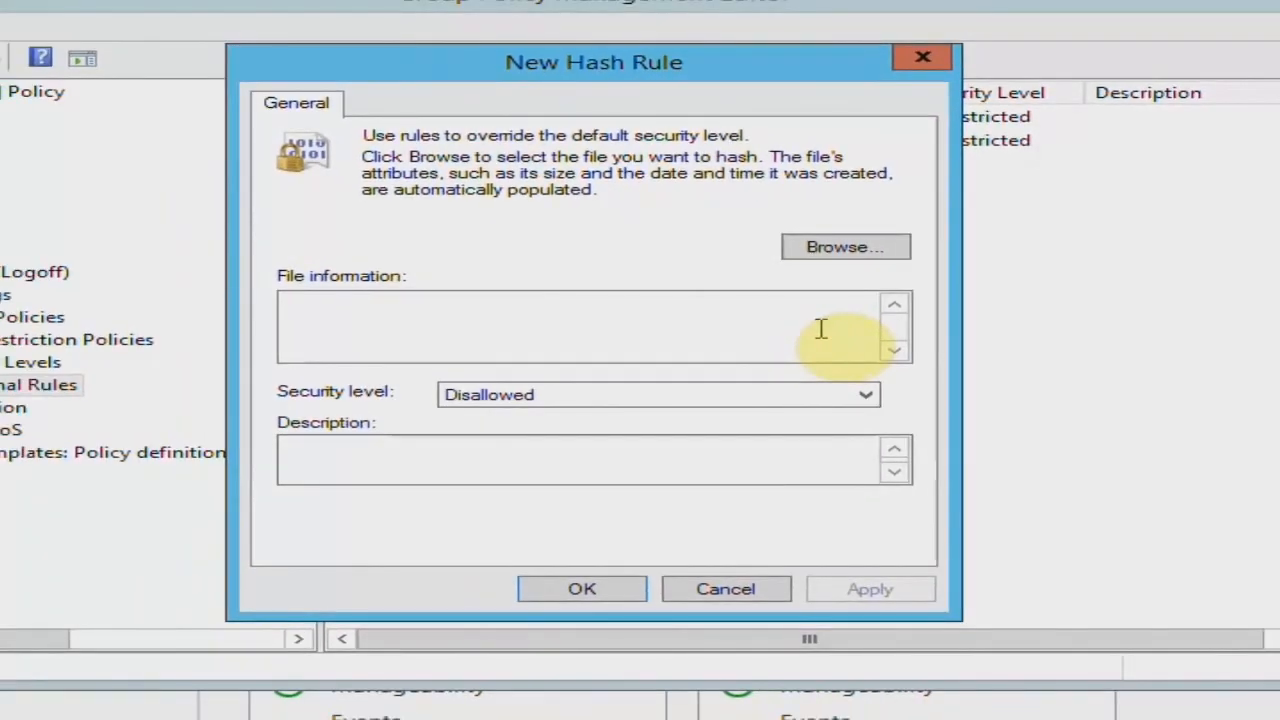
left_click(455, 396)
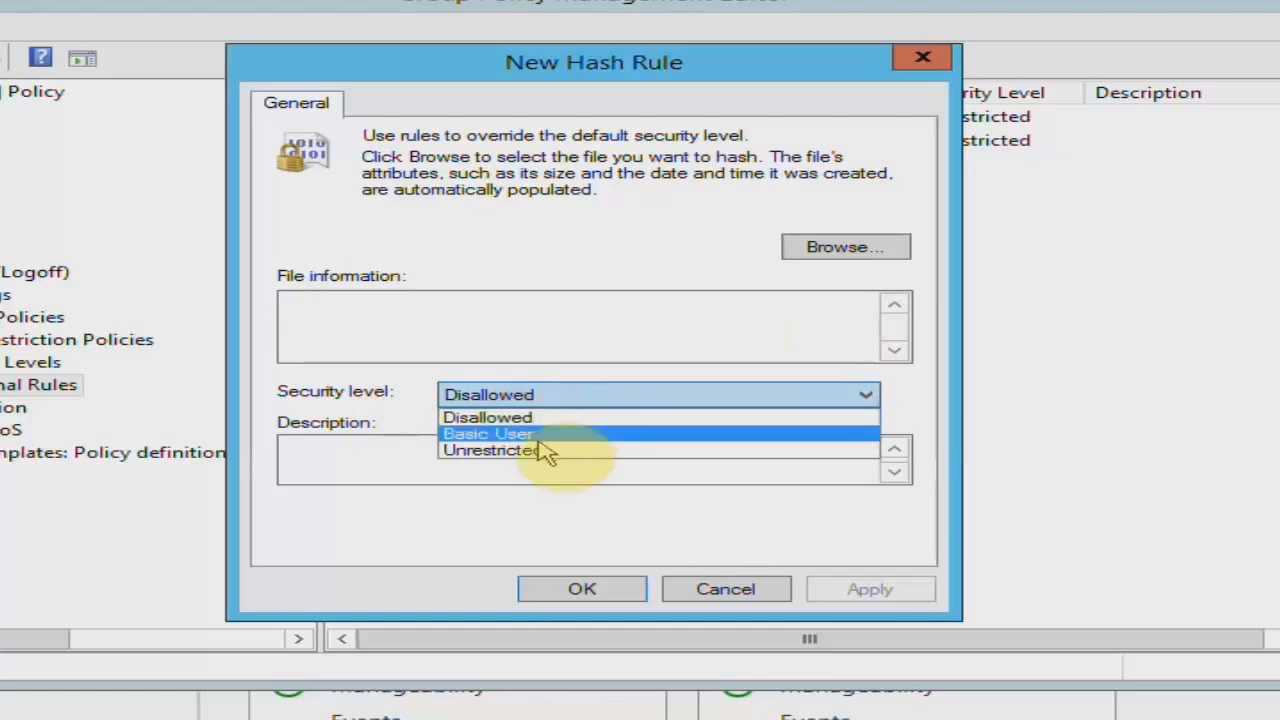
left_click(505, 418)
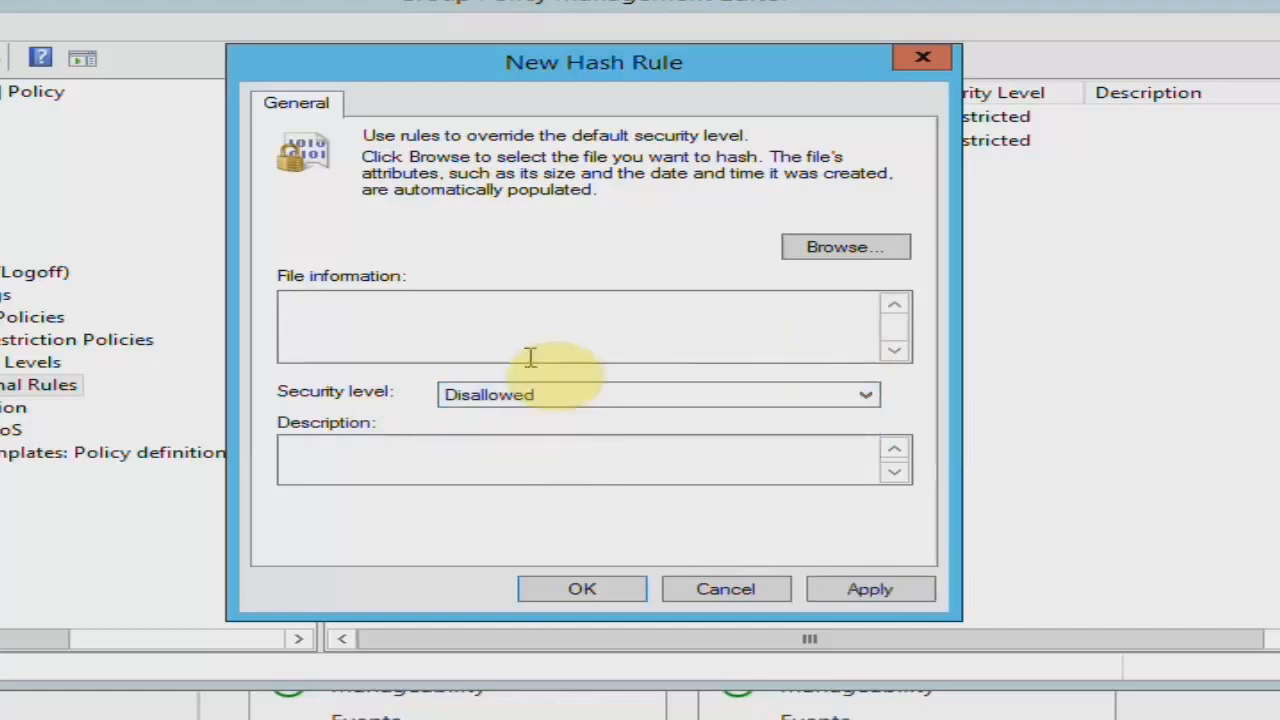
Choose the notepad++ application in C:\Program Files (x86)\Notepad++ as the file to hash.
left_click(897, 258)
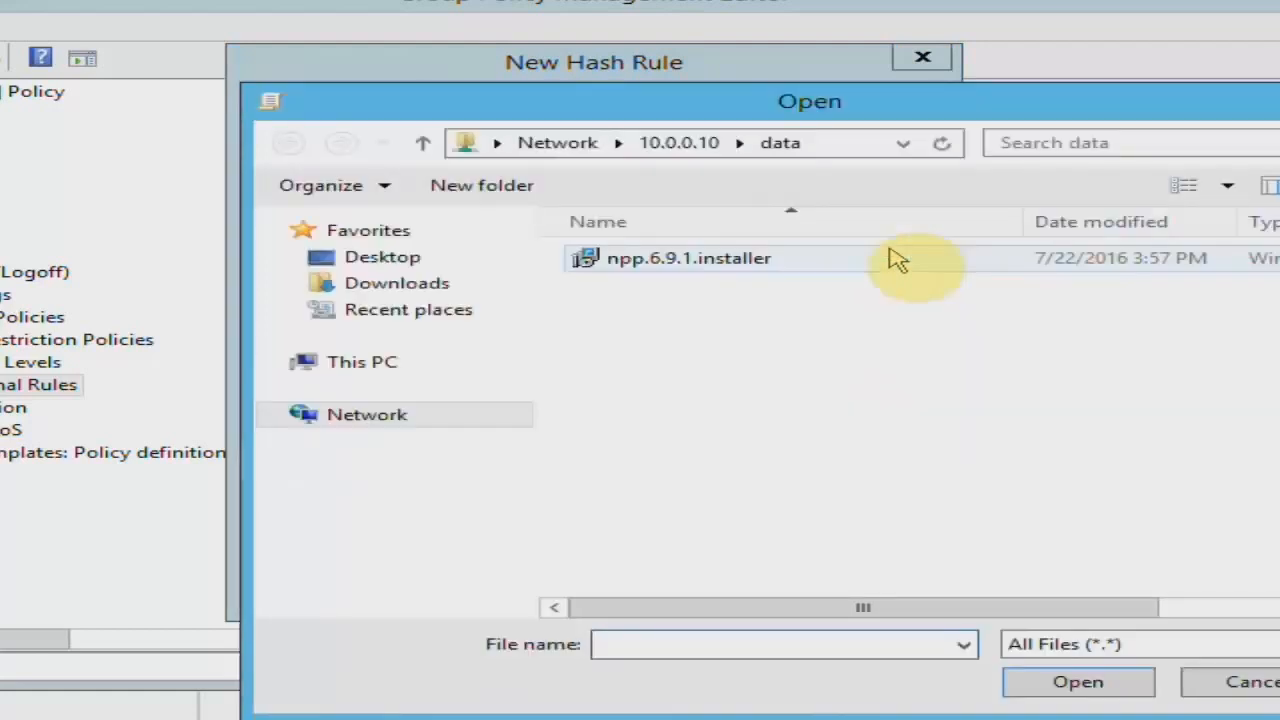
left_click(333, 362)
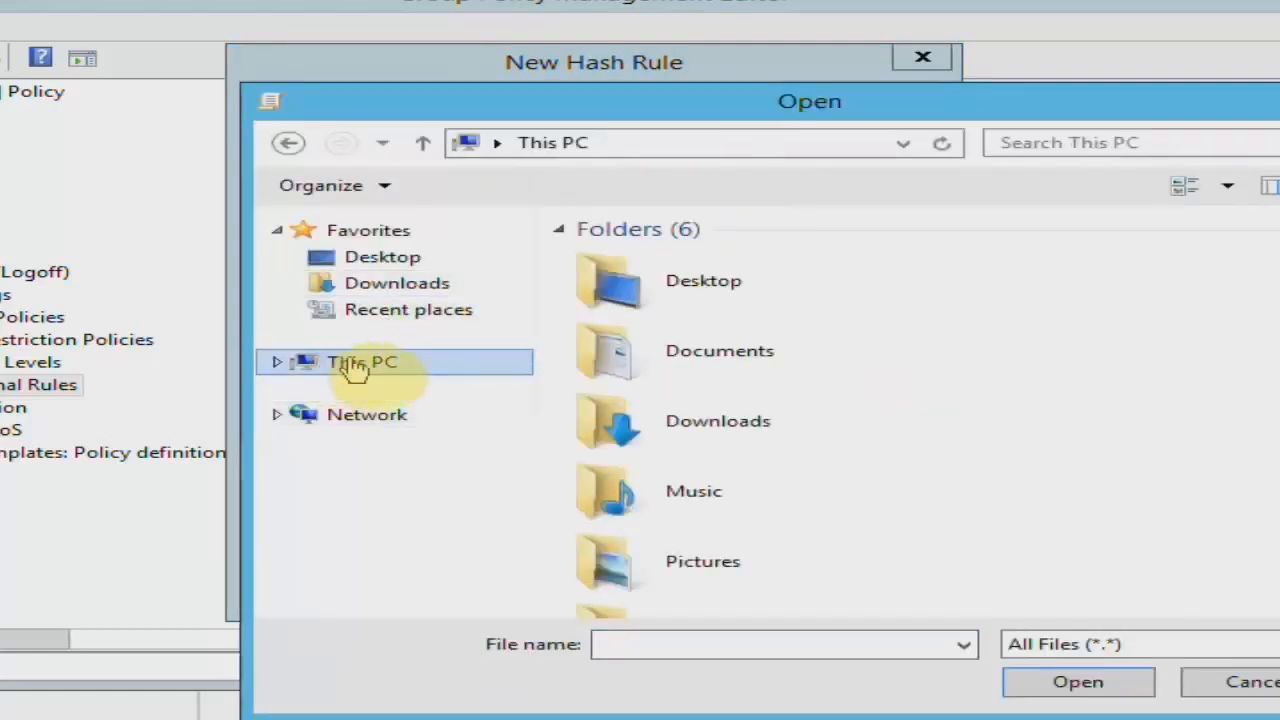
left_click_drag(1189, 317, 1200, 493)
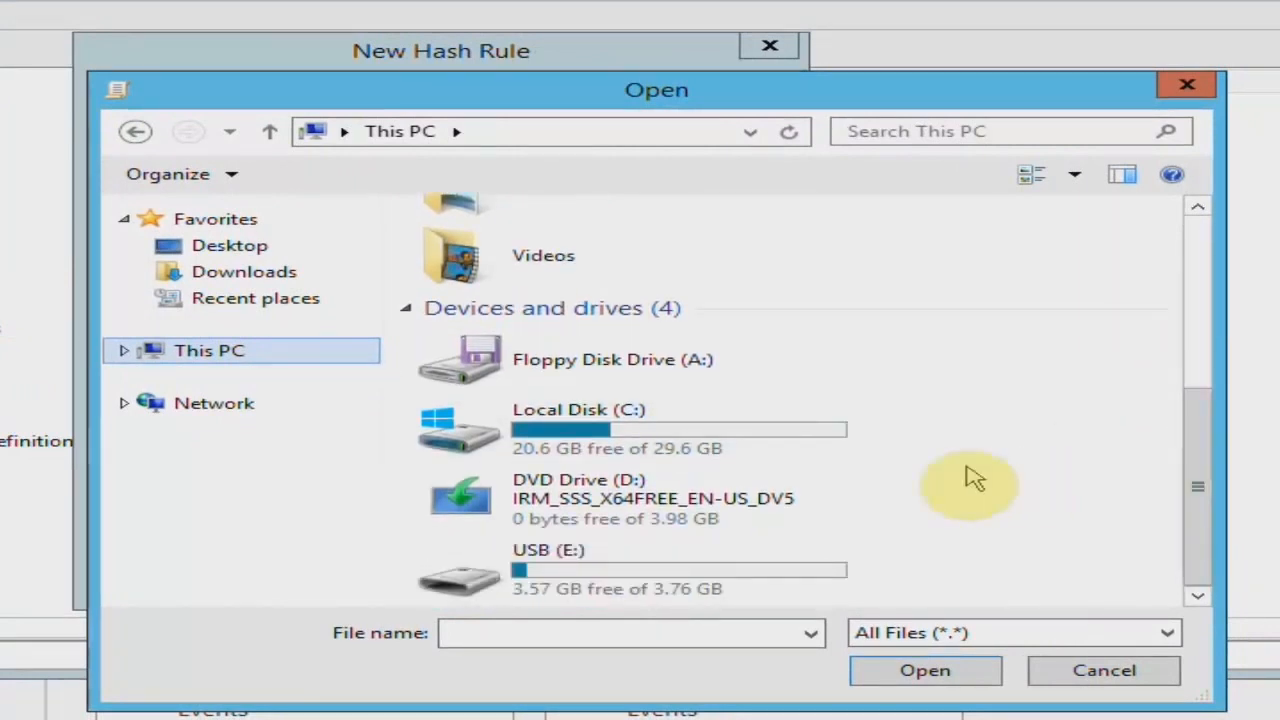
double_click(730, 450)
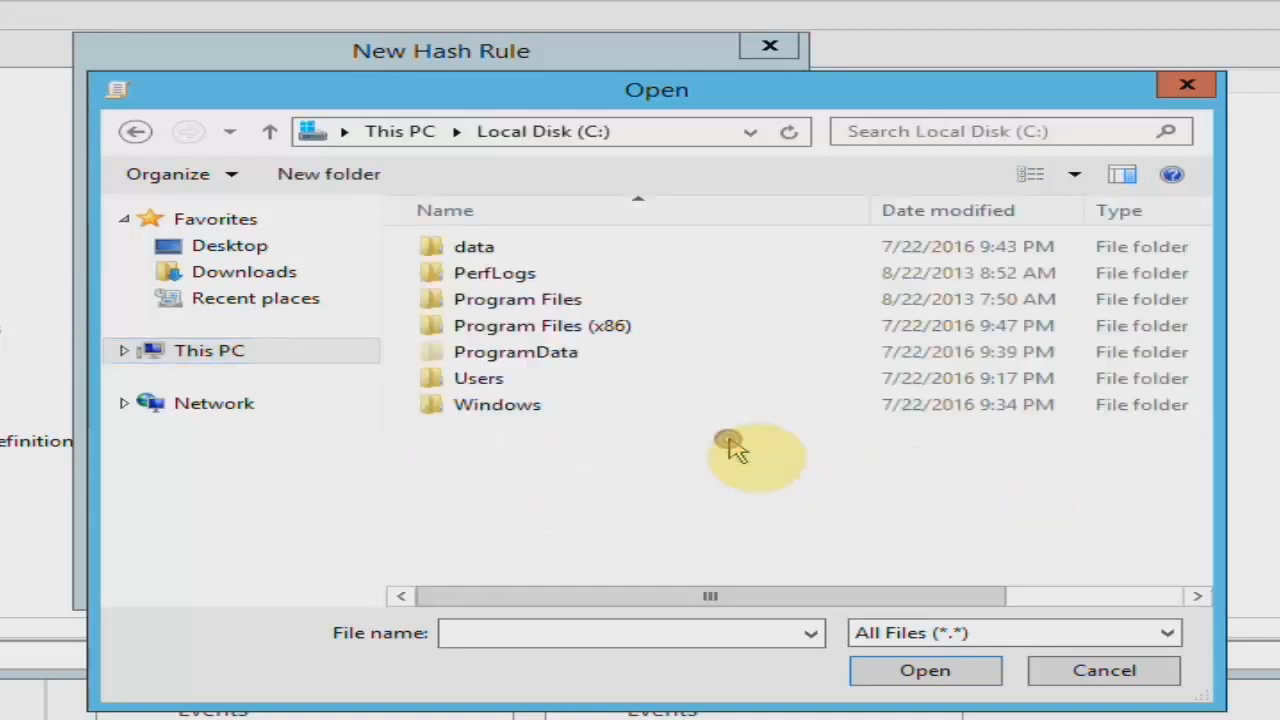
left_click(604, 324)
double_click(604, 324)
left_click(605, 325)
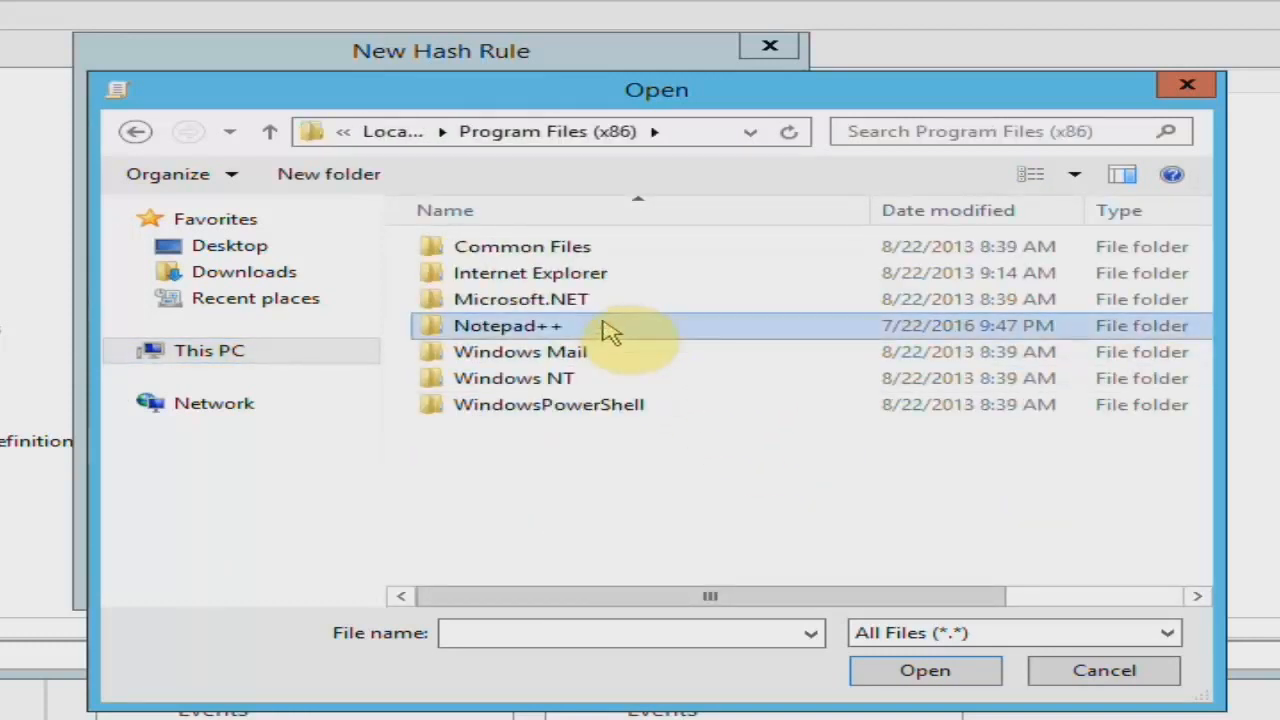
double_click(605, 325)
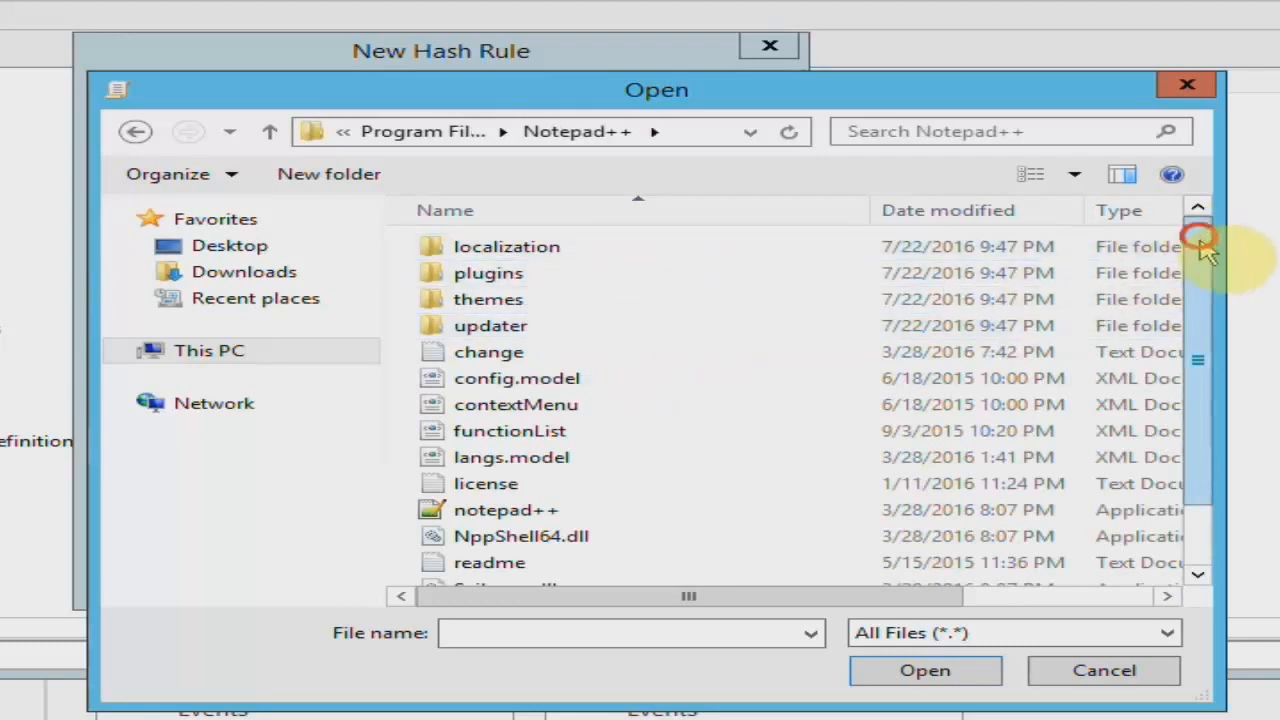
left_click_drag(1200, 249, 1207, 313)
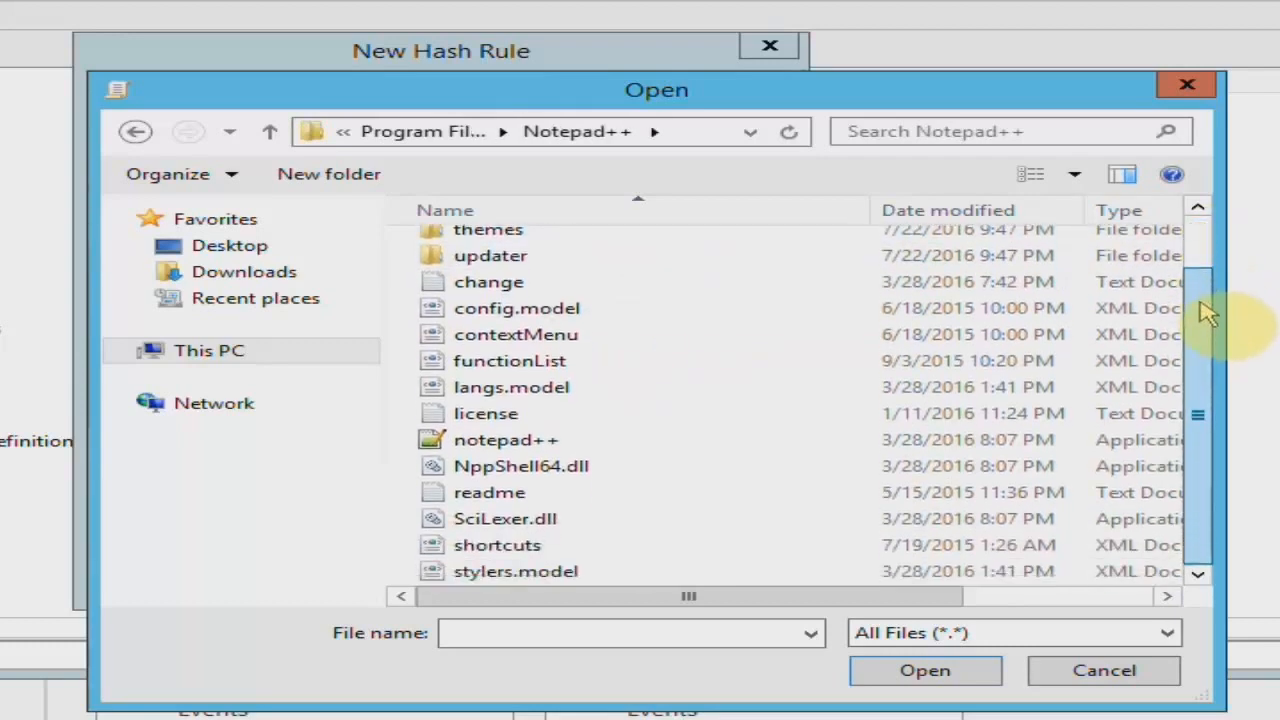
left_click(552, 442)
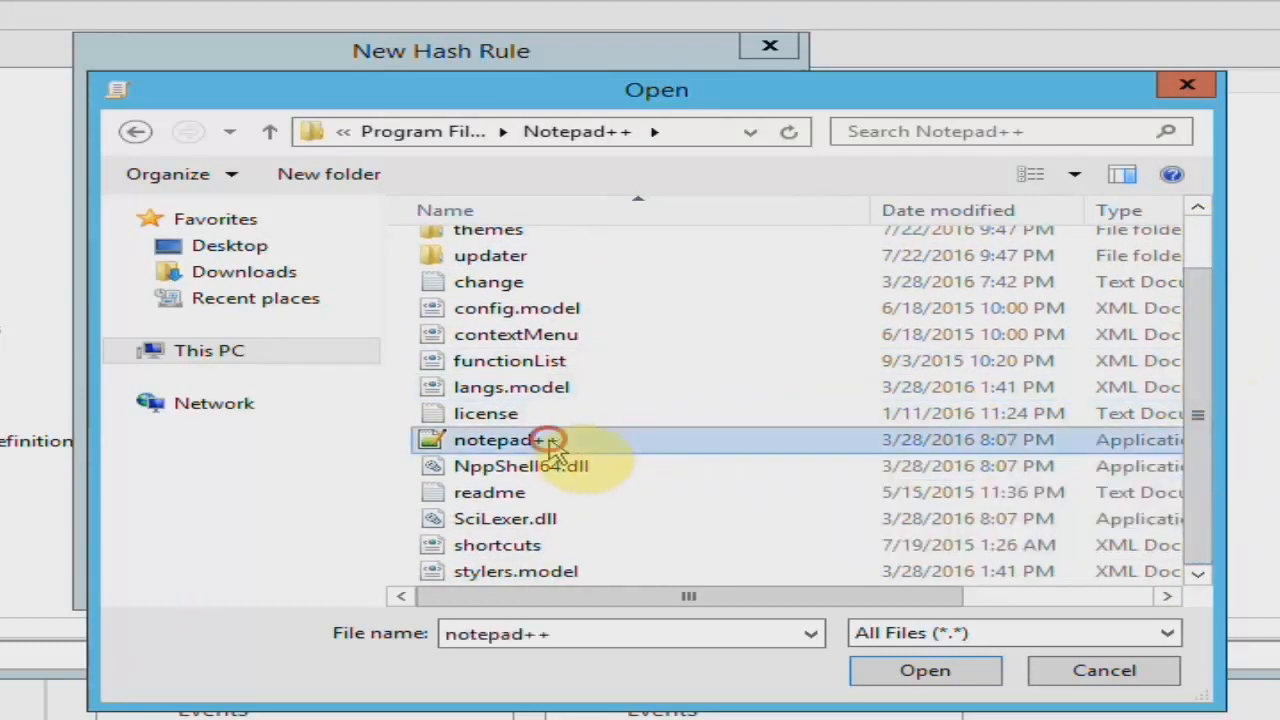
left_click(923, 669)
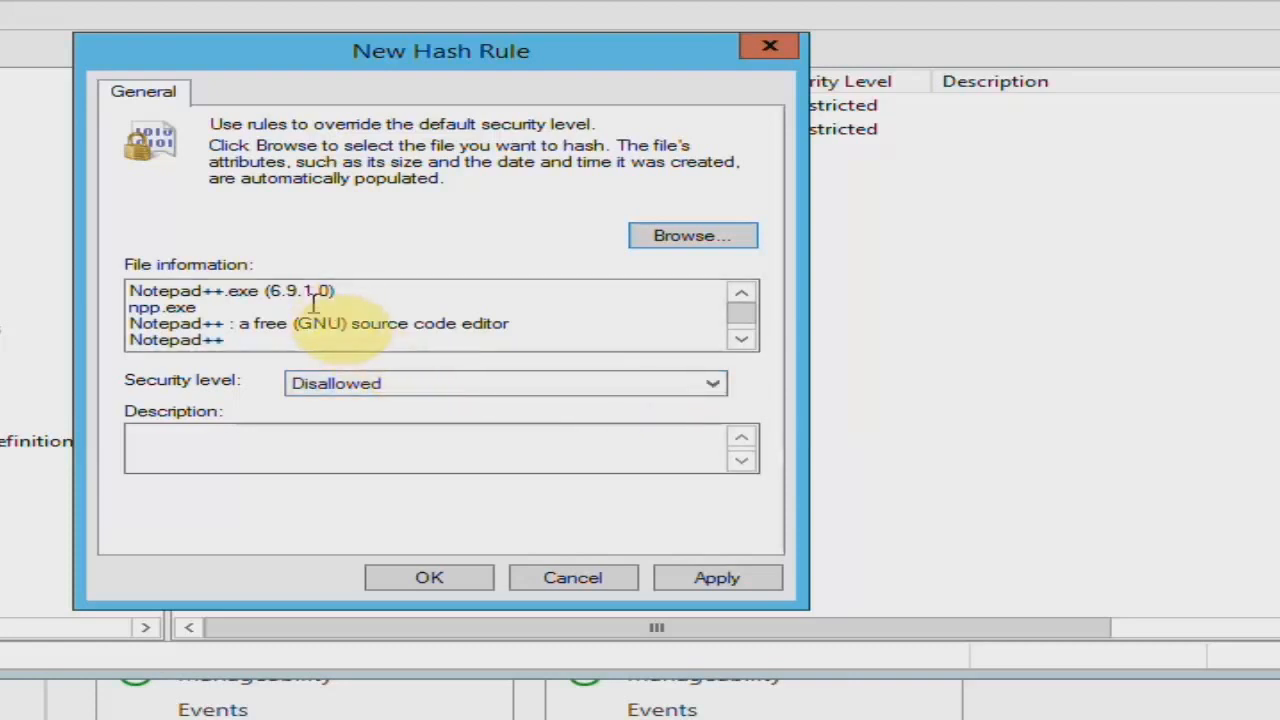
Review the file information and save the new hash rule for Notepad++.exe with security level Disallowed.
left_click(742, 336)
left_click(741, 293)
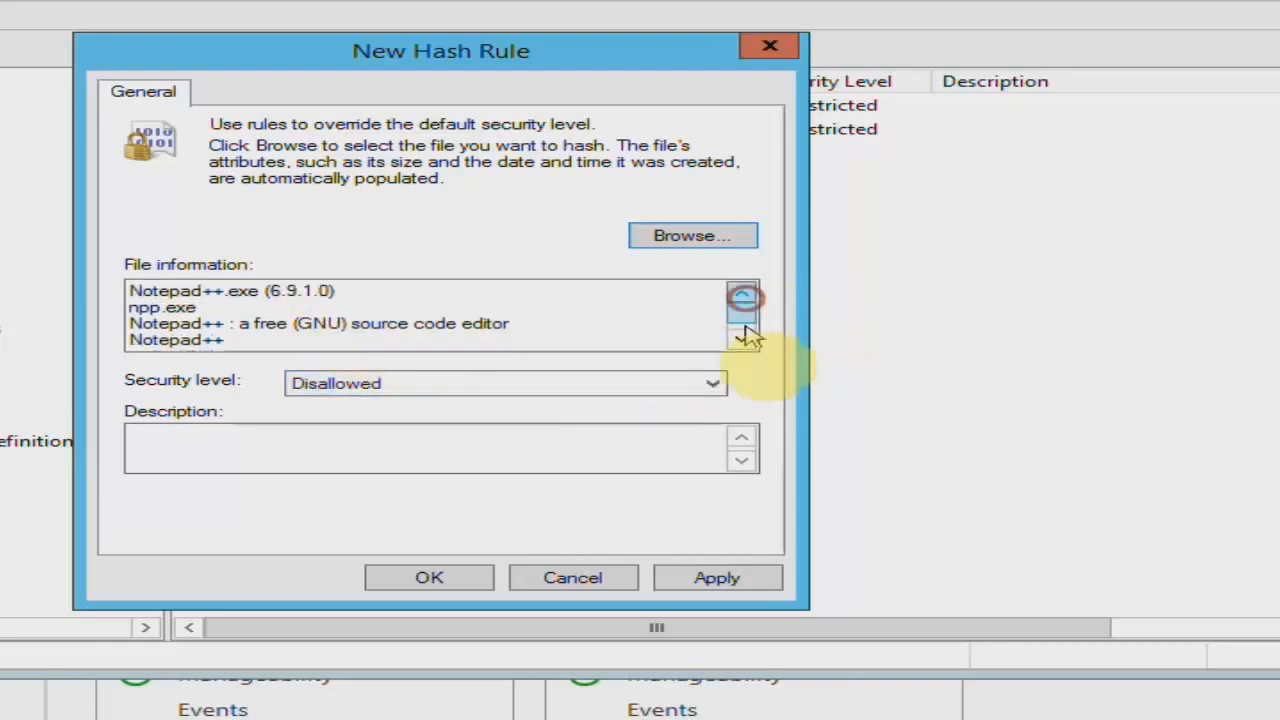
left_click(740, 579)
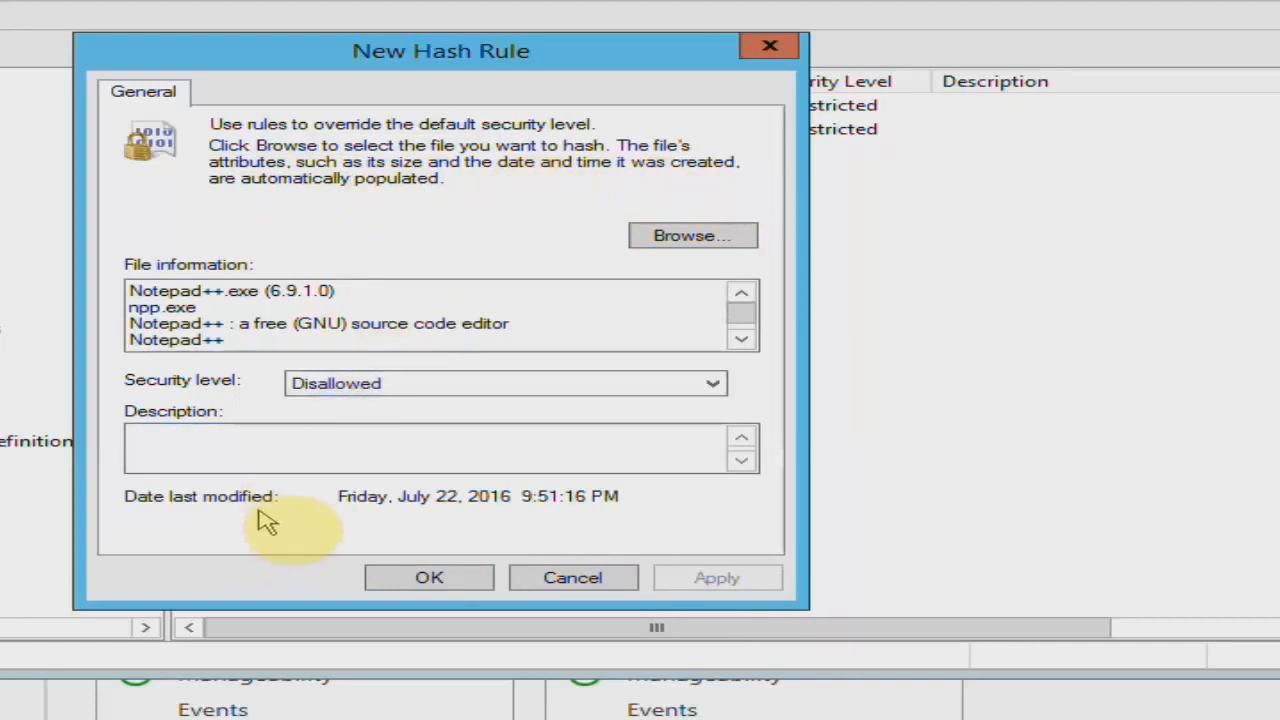
left_click_drag(392, 503, 373, 498)
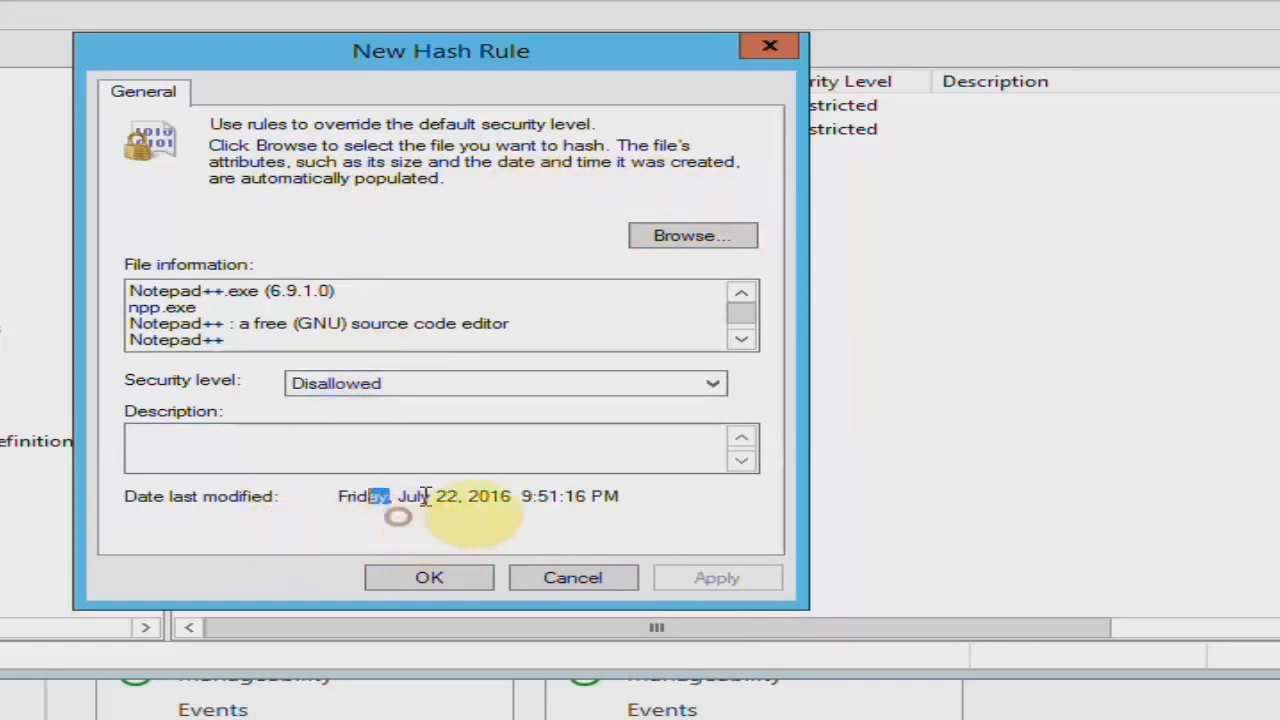
left_click_drag(520, 497, 531, 497)
left_click(622, 495)
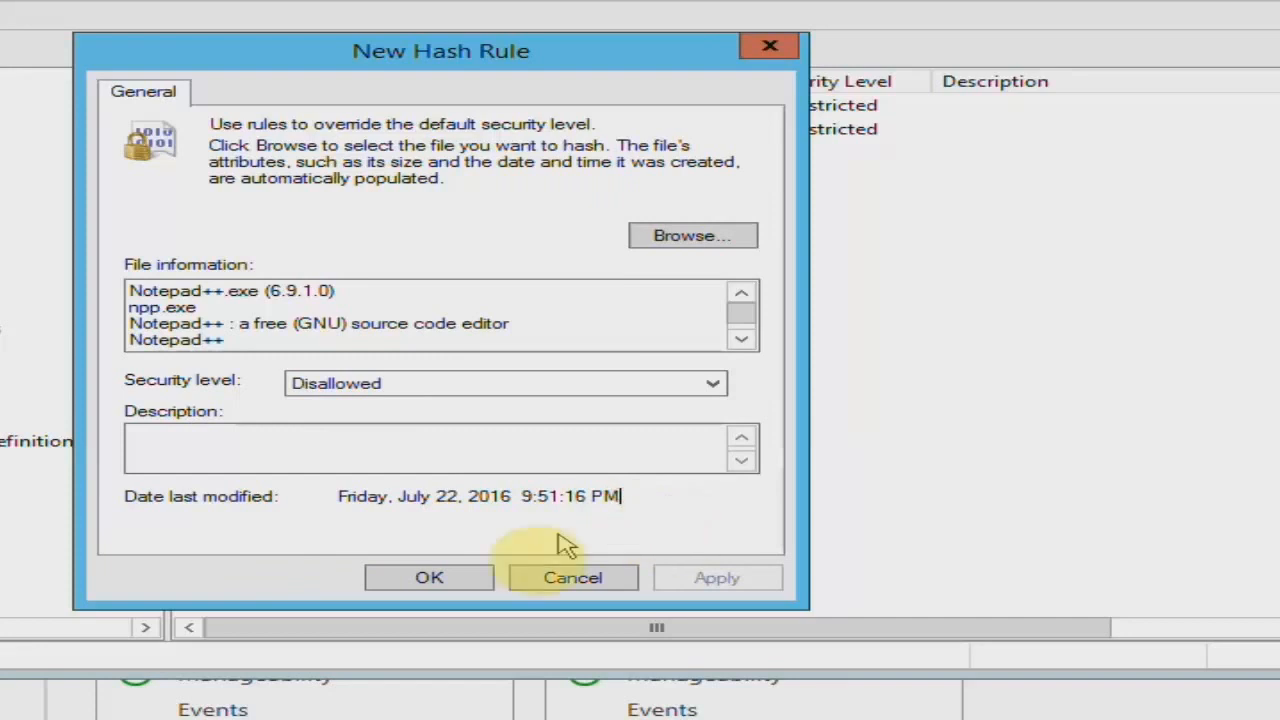
left_click(449, 584)
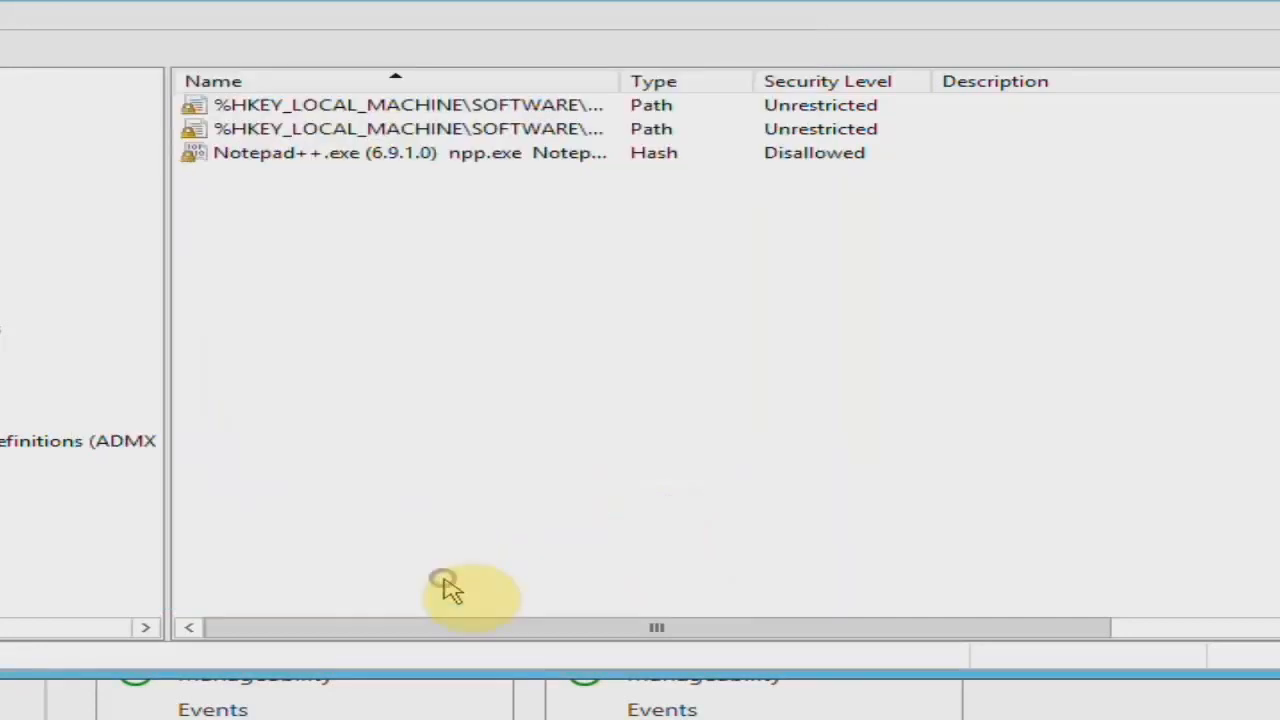
left_click(545, 155)
left_click(558, 222)
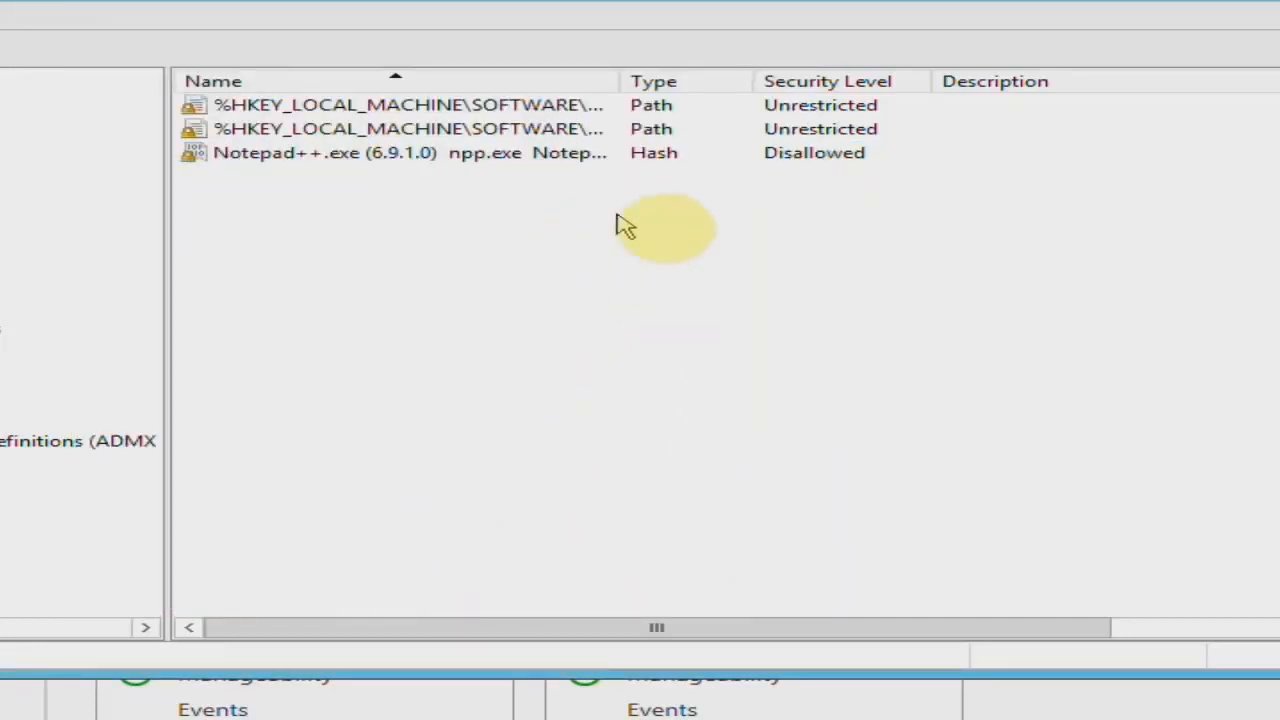
left_click(765, 158)
left_click(663, 257)
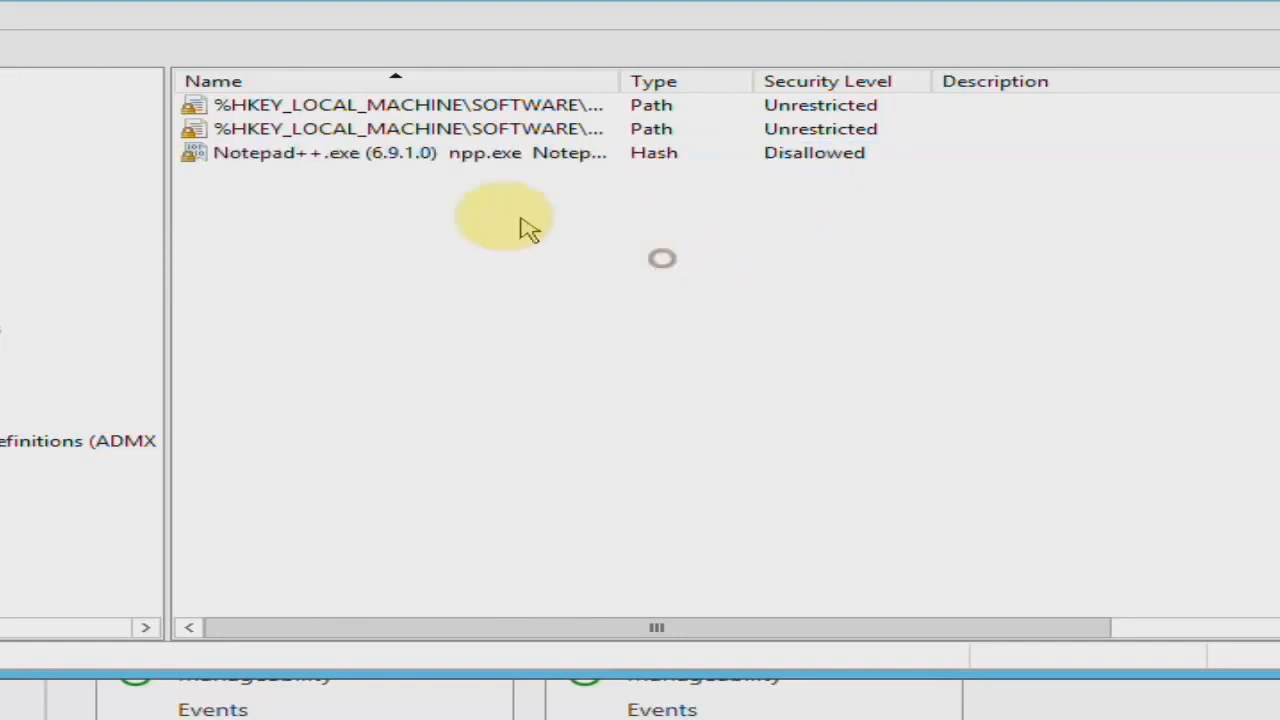
left_click(359, 232)
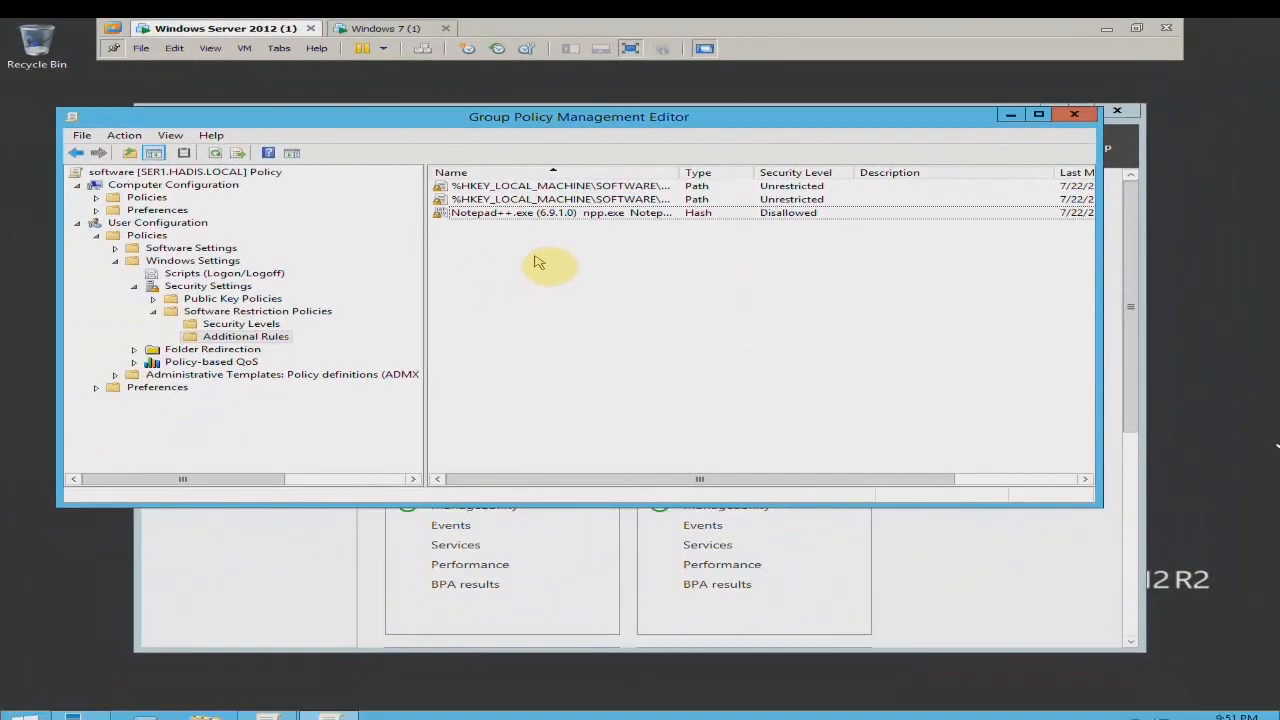
Run gpupdate on the server to refresh Group Policy and close its console windows.
key("super+r")
key("Return")
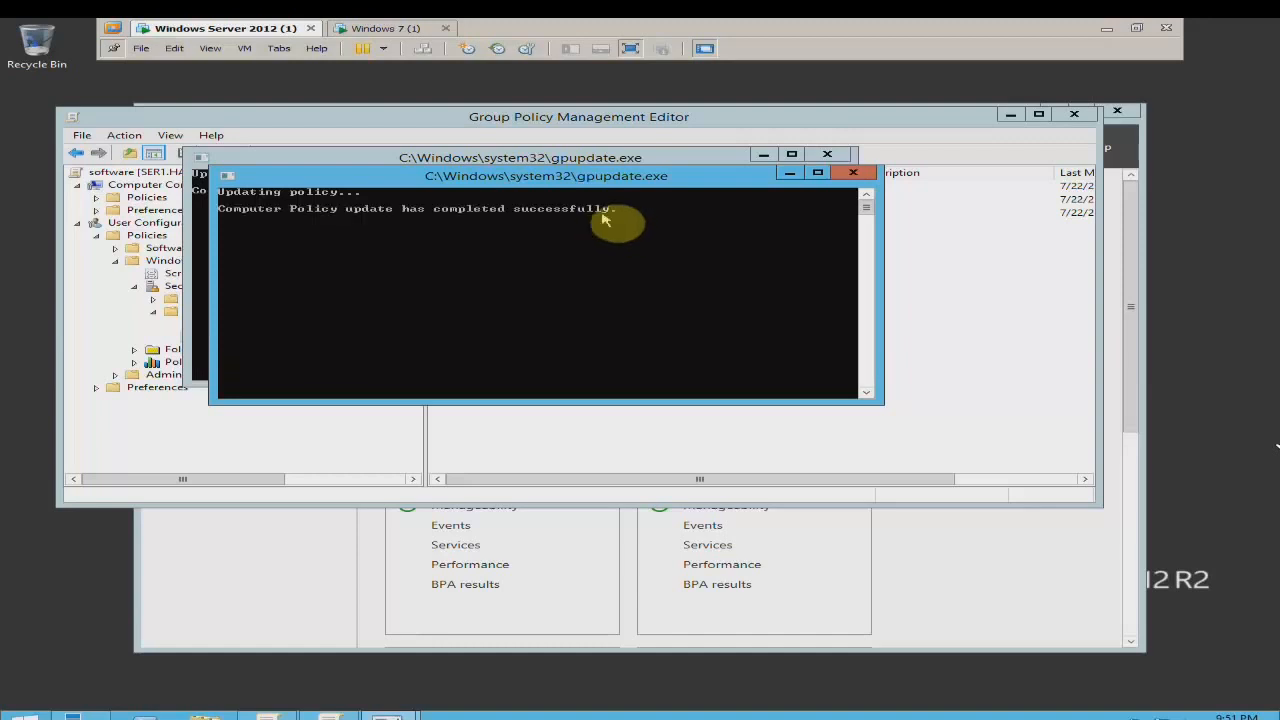
left_click(858, 190)
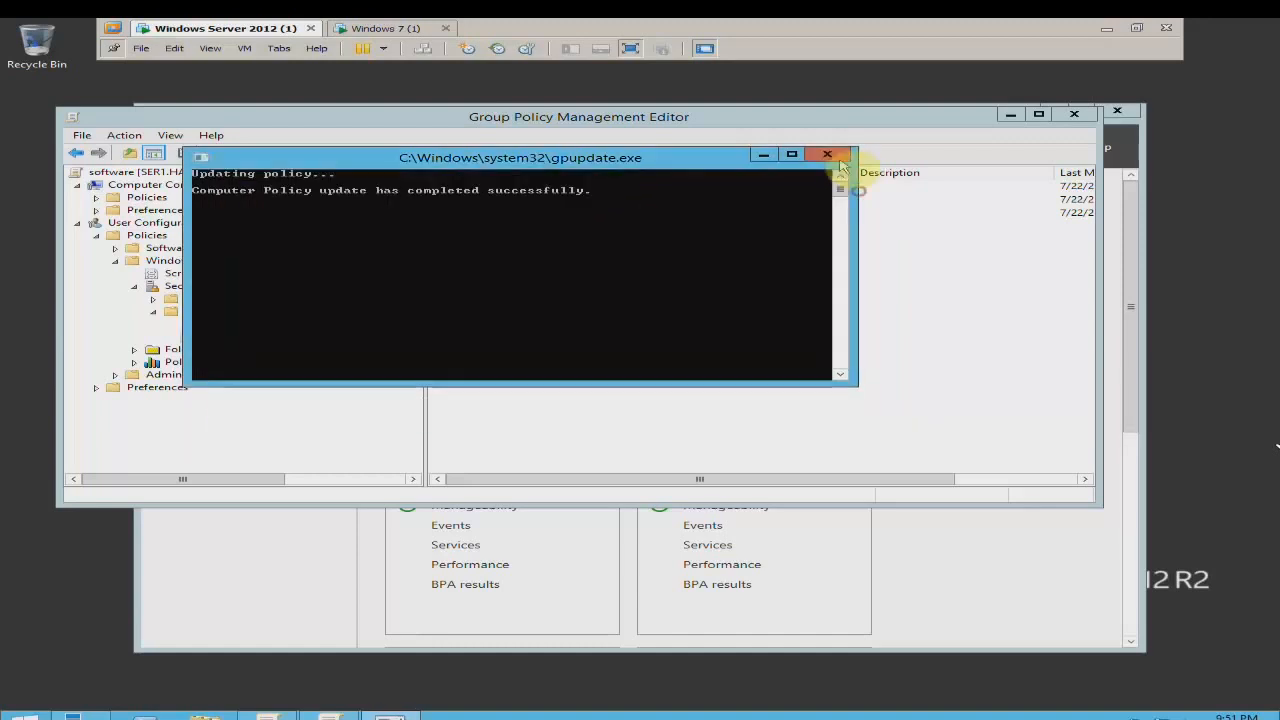
left_click(827, 154)
Switch to the Windows 7 virtual machine and log on to the displayed domain account with its password.
left_click(425, 28)
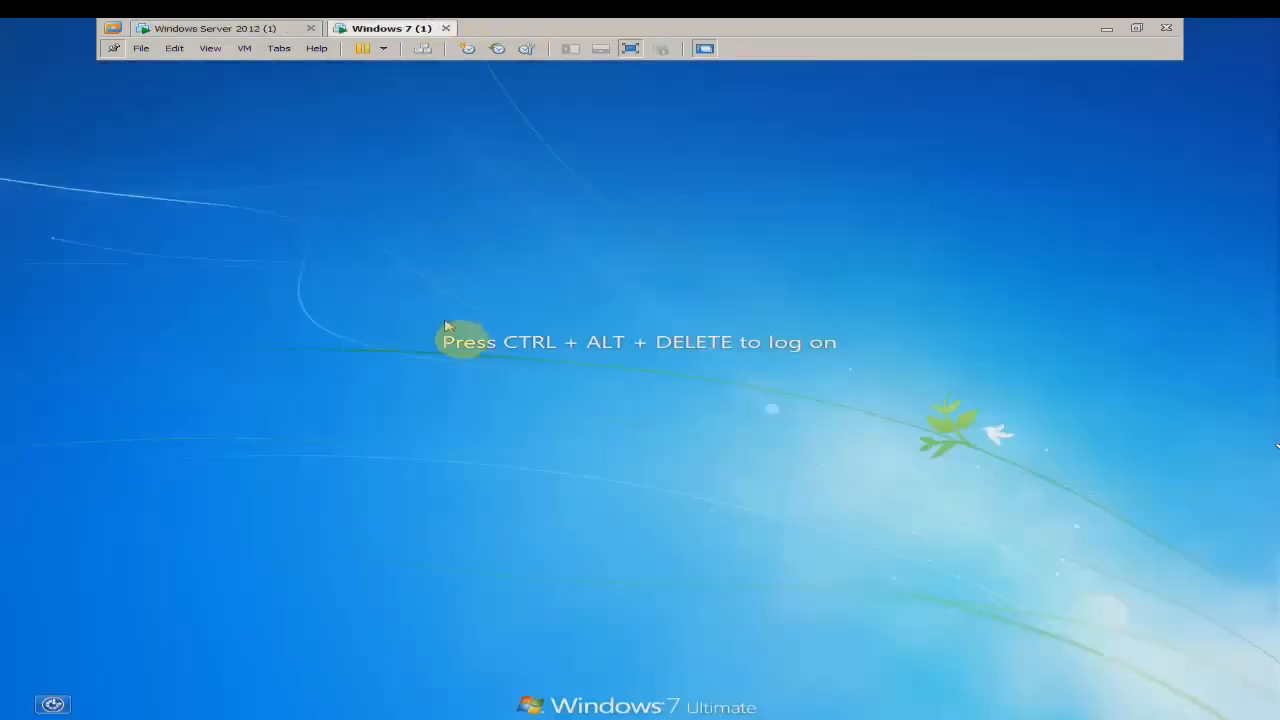
key("ctrl+alt+Insert")
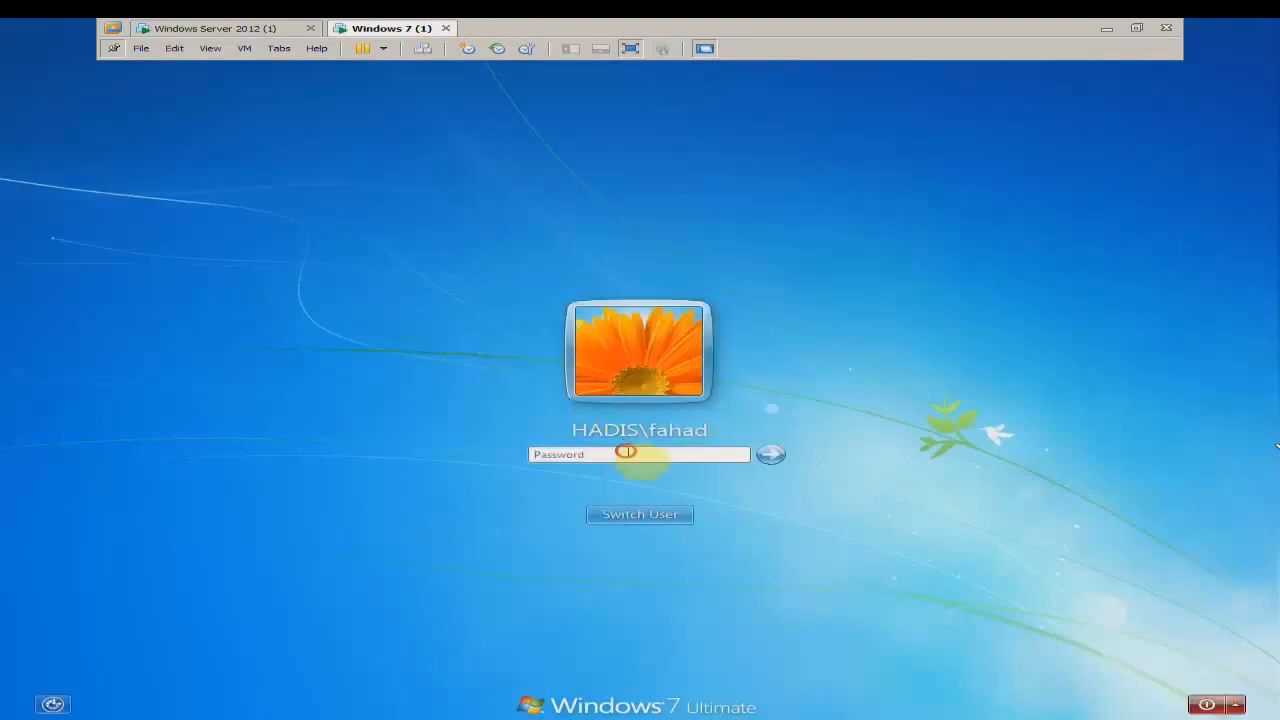
type("••")
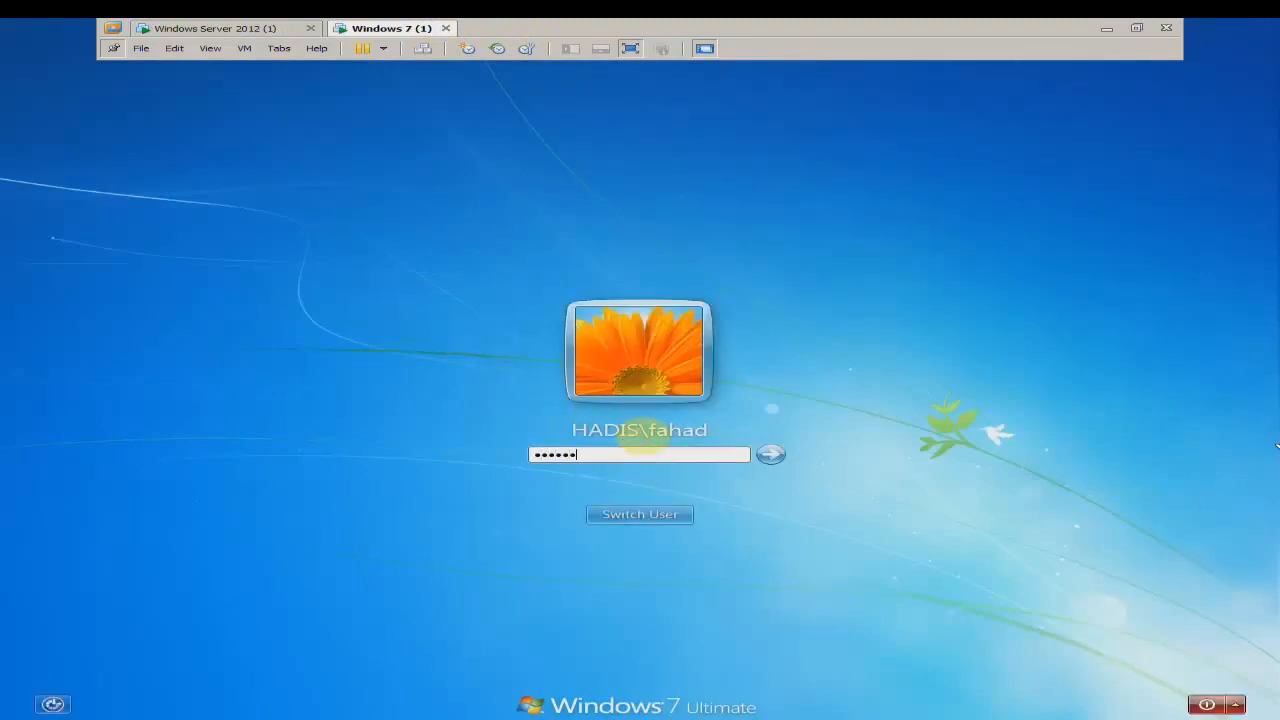
key("Return")
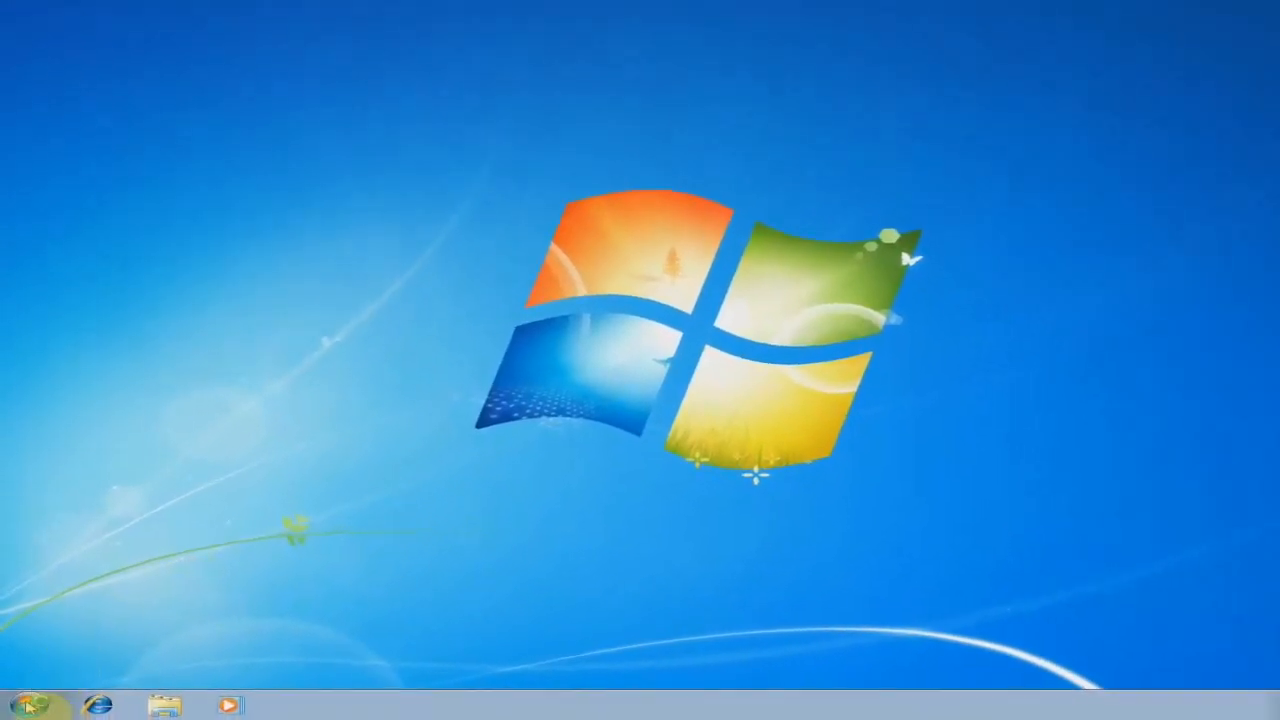
Try to start Notepad++ on the Windows 7 client to test the hash rule, and dismiss the message.
left_click(28, 714)
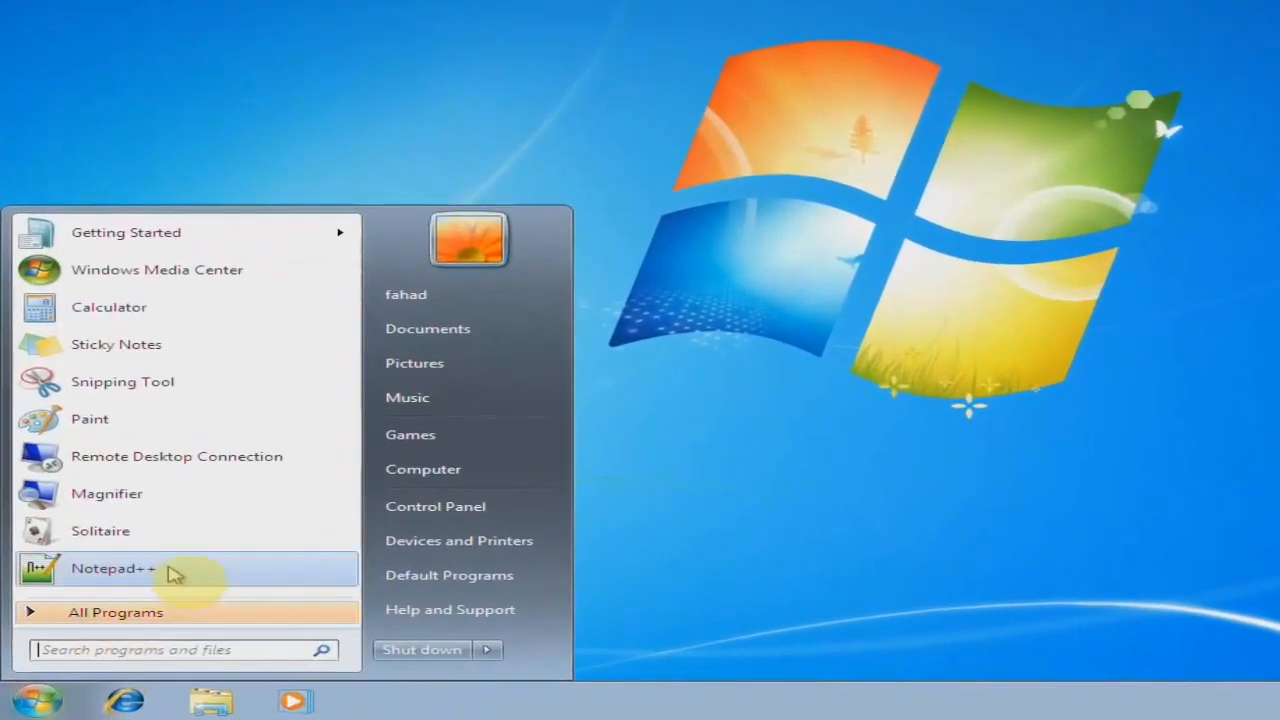
left_click(175, 572)
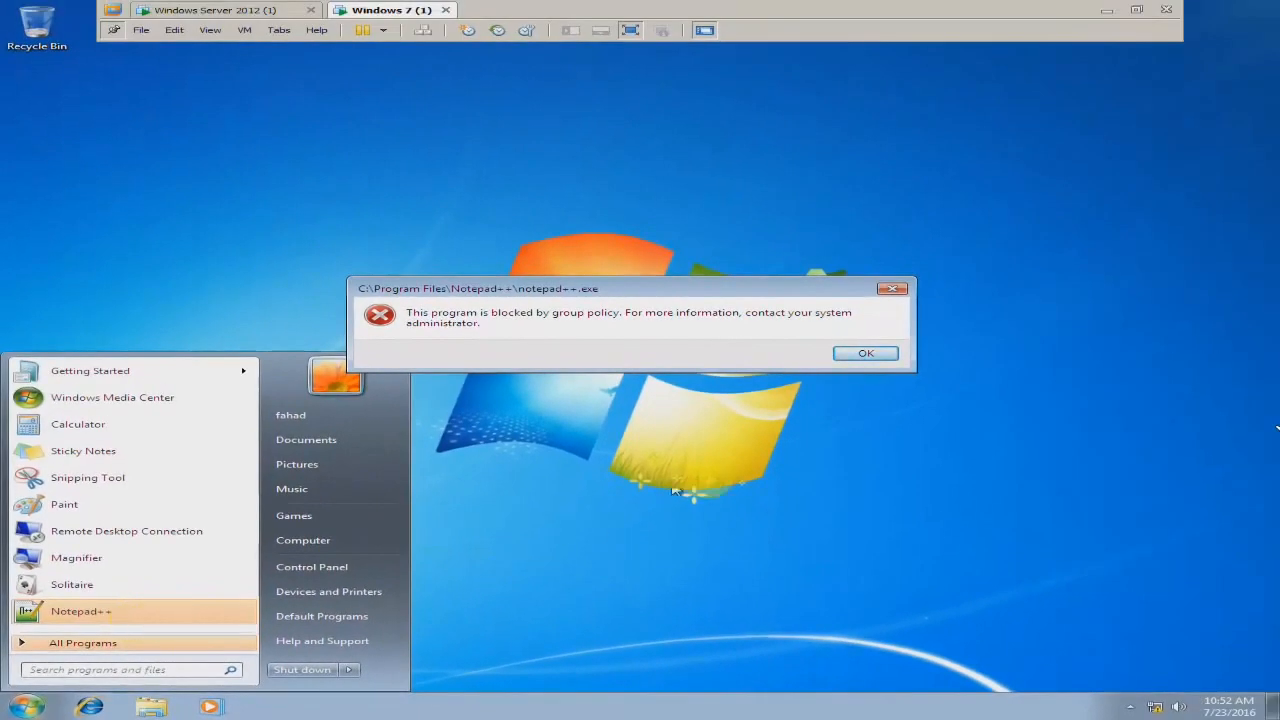
left_click(903, 292)
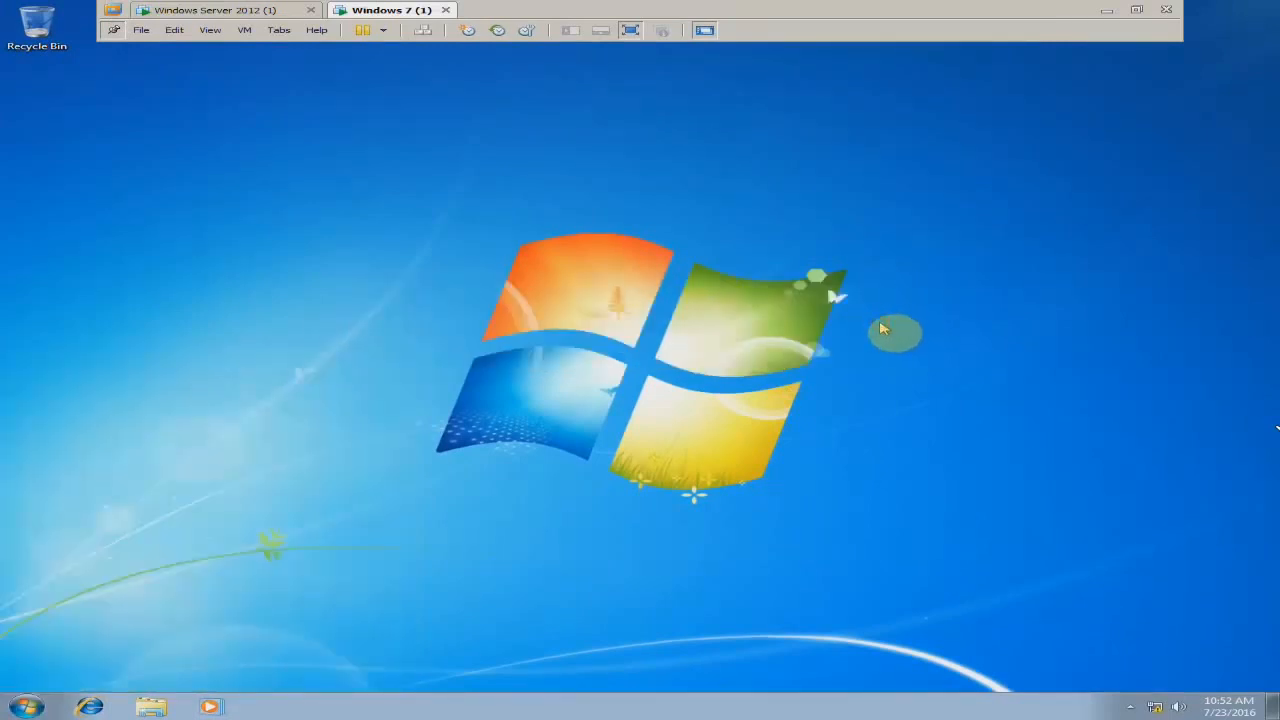
Browse the client's local disk to the C:\Windows\System32 folder.
key("super+e")
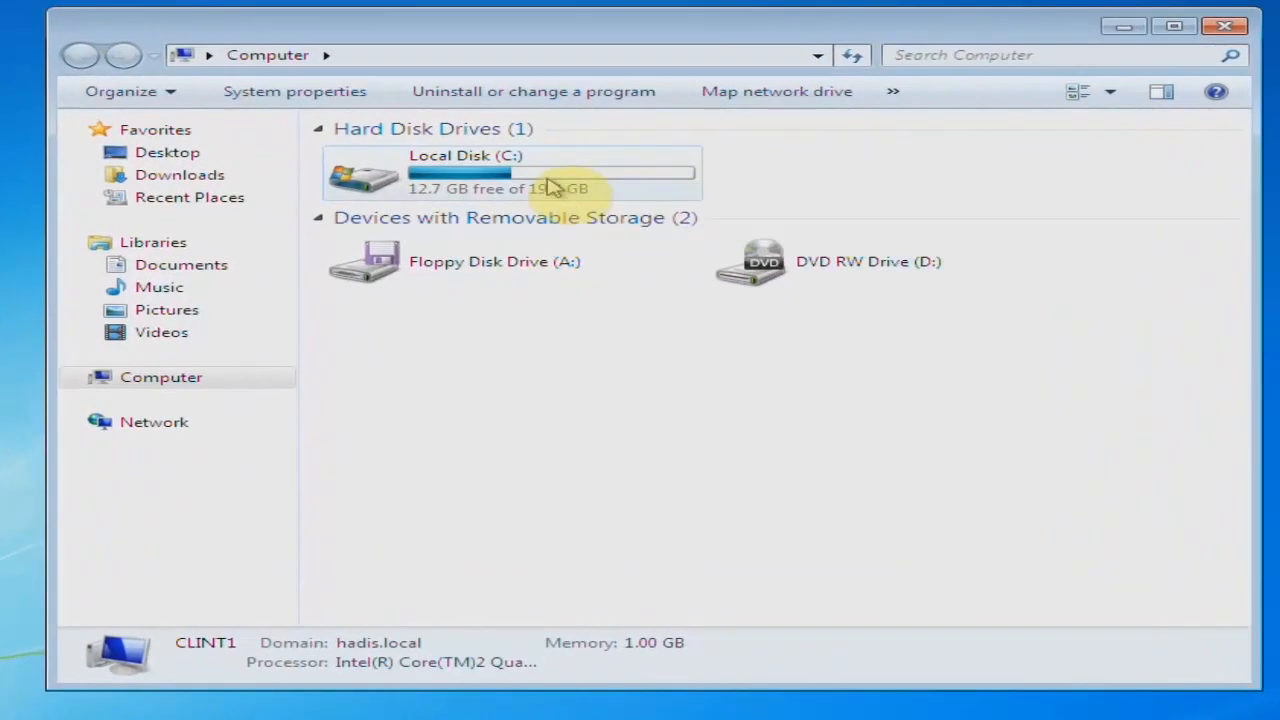
left_click(576, 244)
double_click(540, 180)
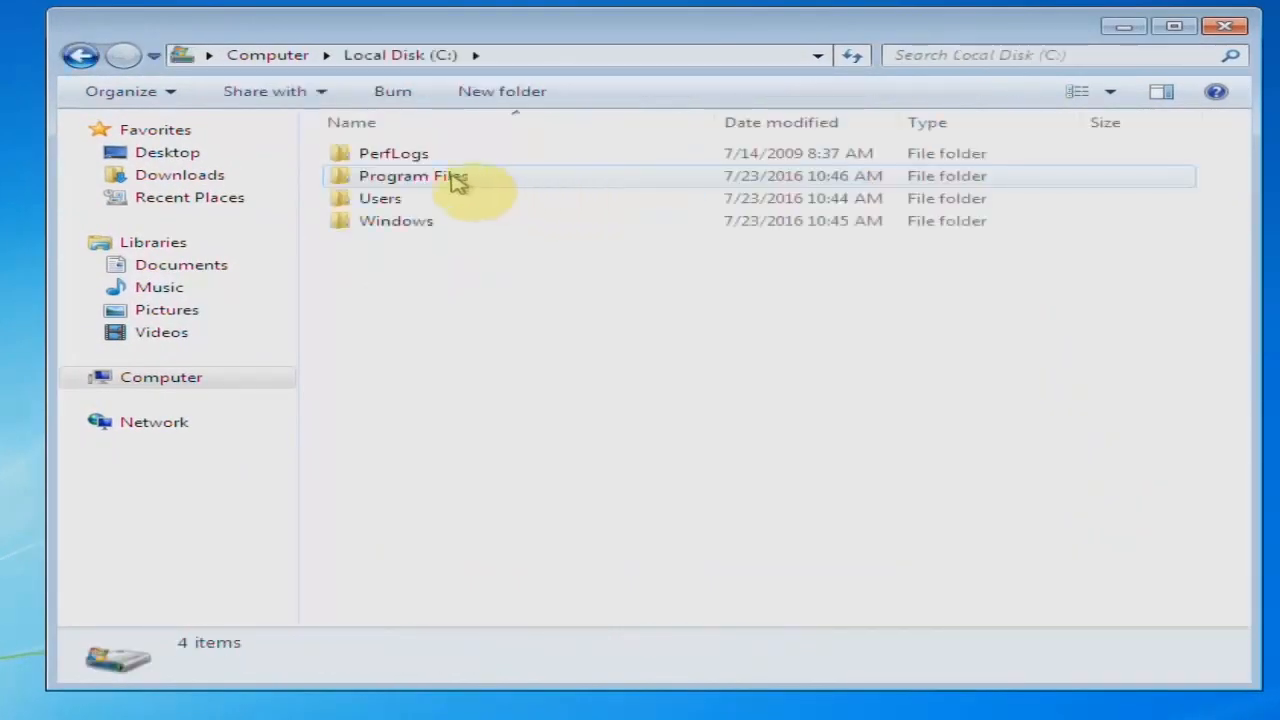
double_click(428, 228)
left_click(436, 296)
key("s")
key("s")
key("s")
key("s")
key("s")
key("s")
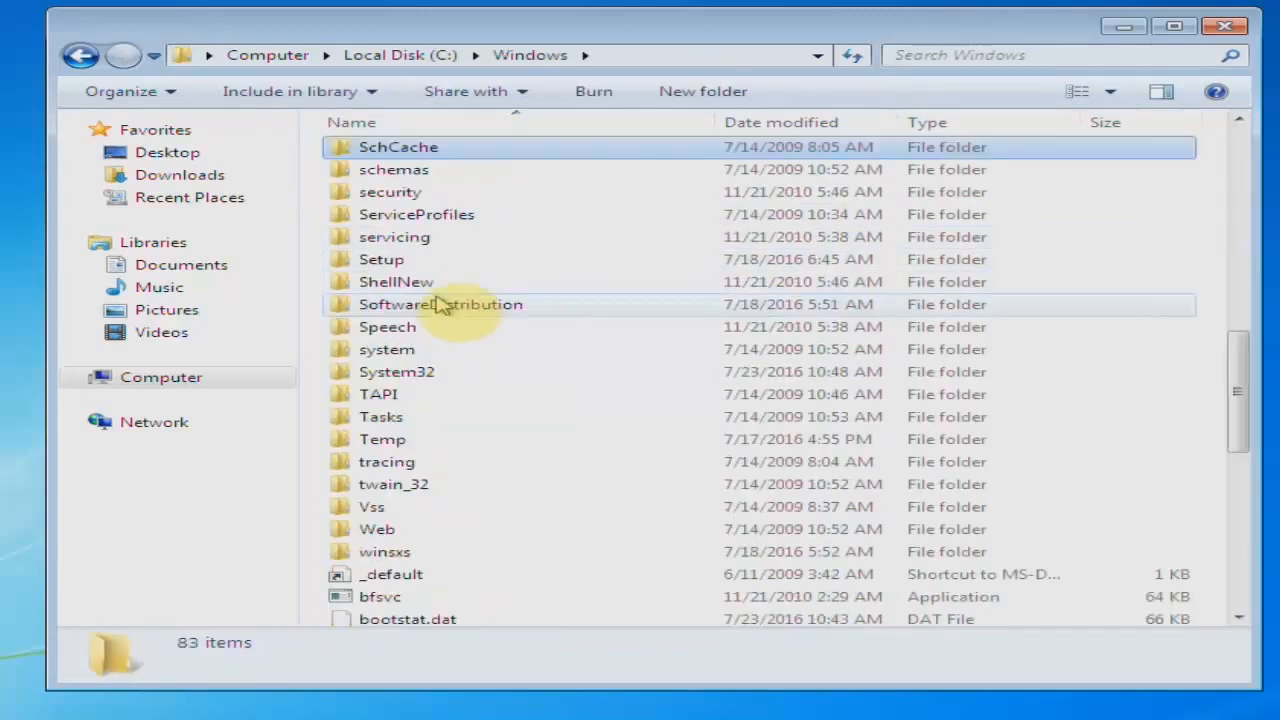
key("s")
key("s")
key("s")
double_click(466, 372)
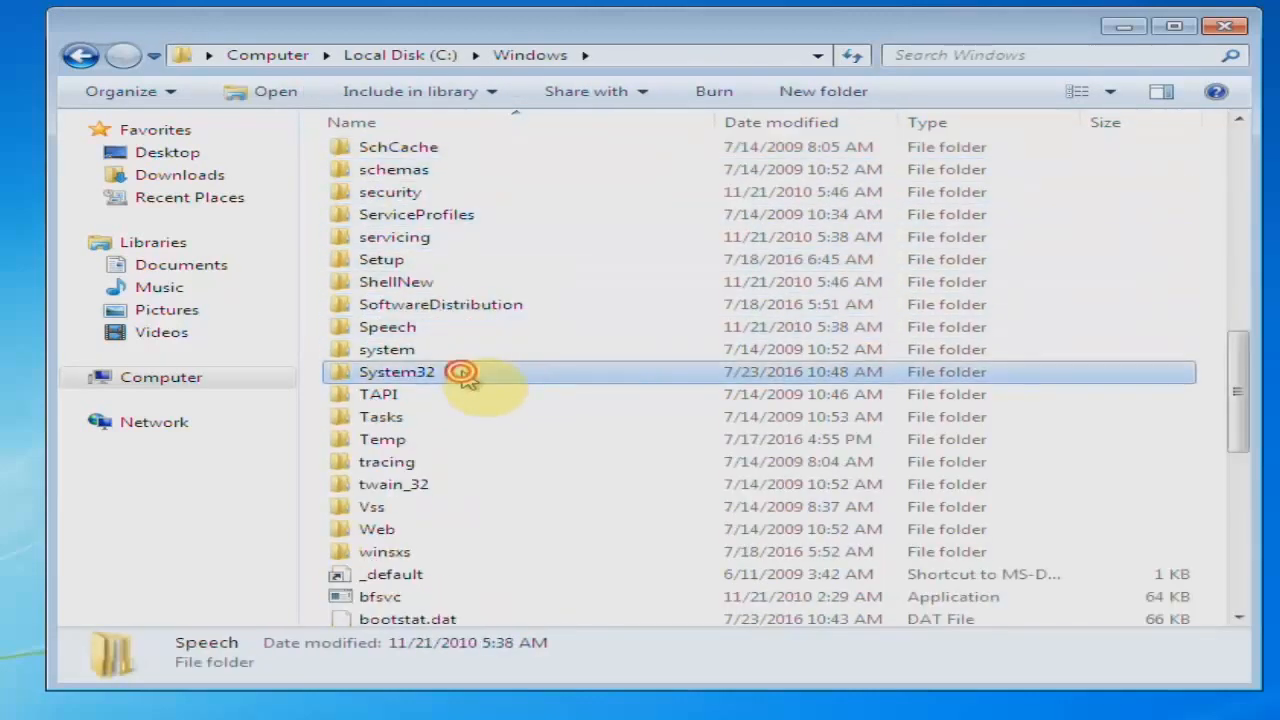
Locate the notepad application among the files in System32 and select it.
left_click(463, 445)
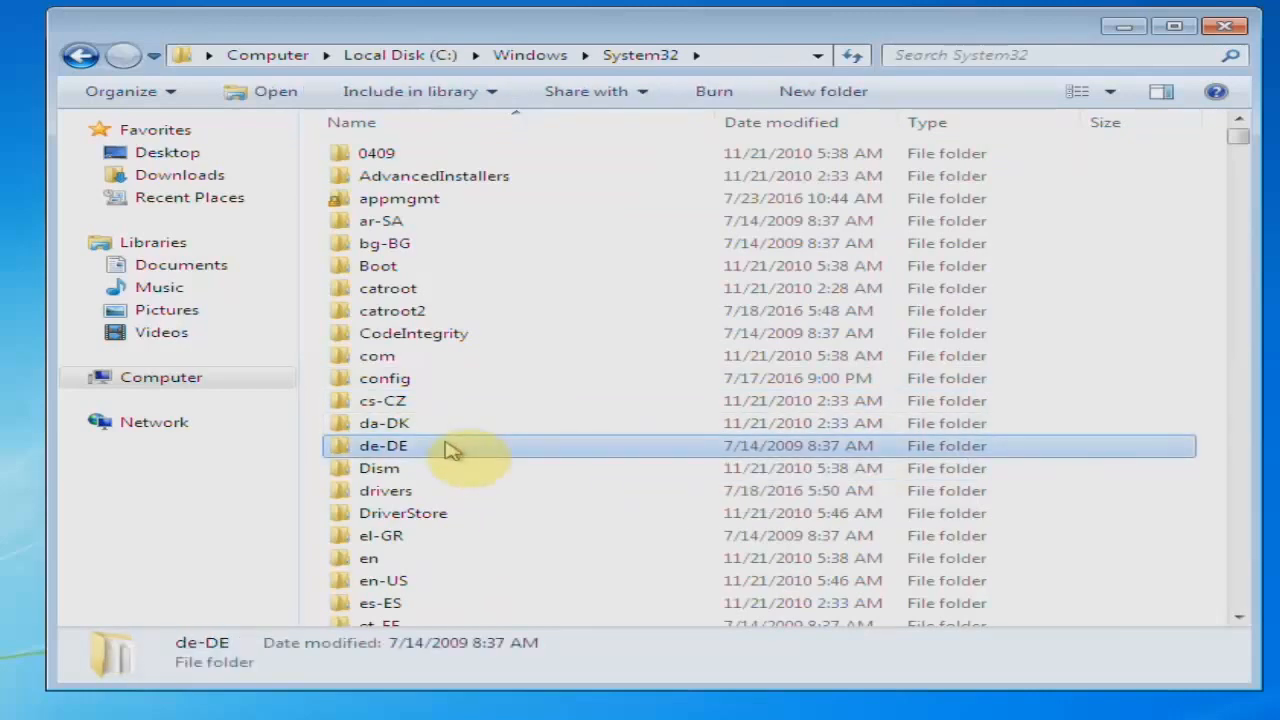
key("n")
key("n")
key("n")
key("n")
key("n")
key("n")
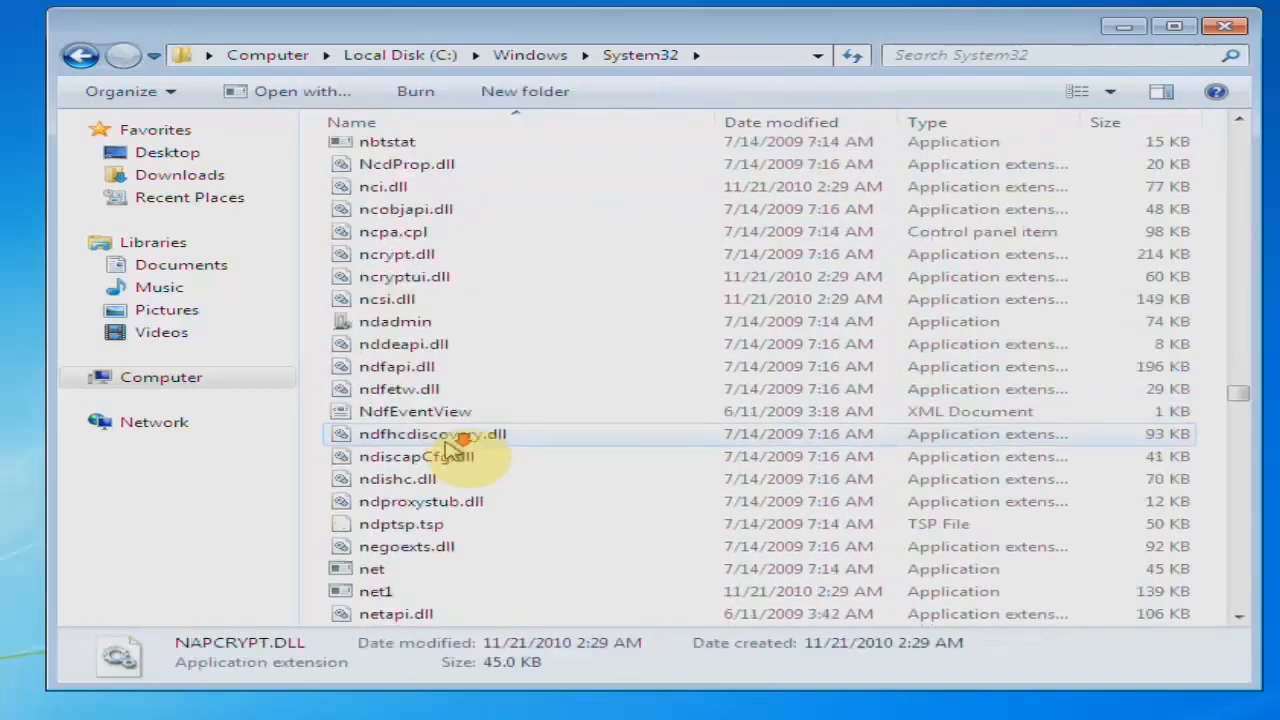
scroll(452, 447, "down", 20)
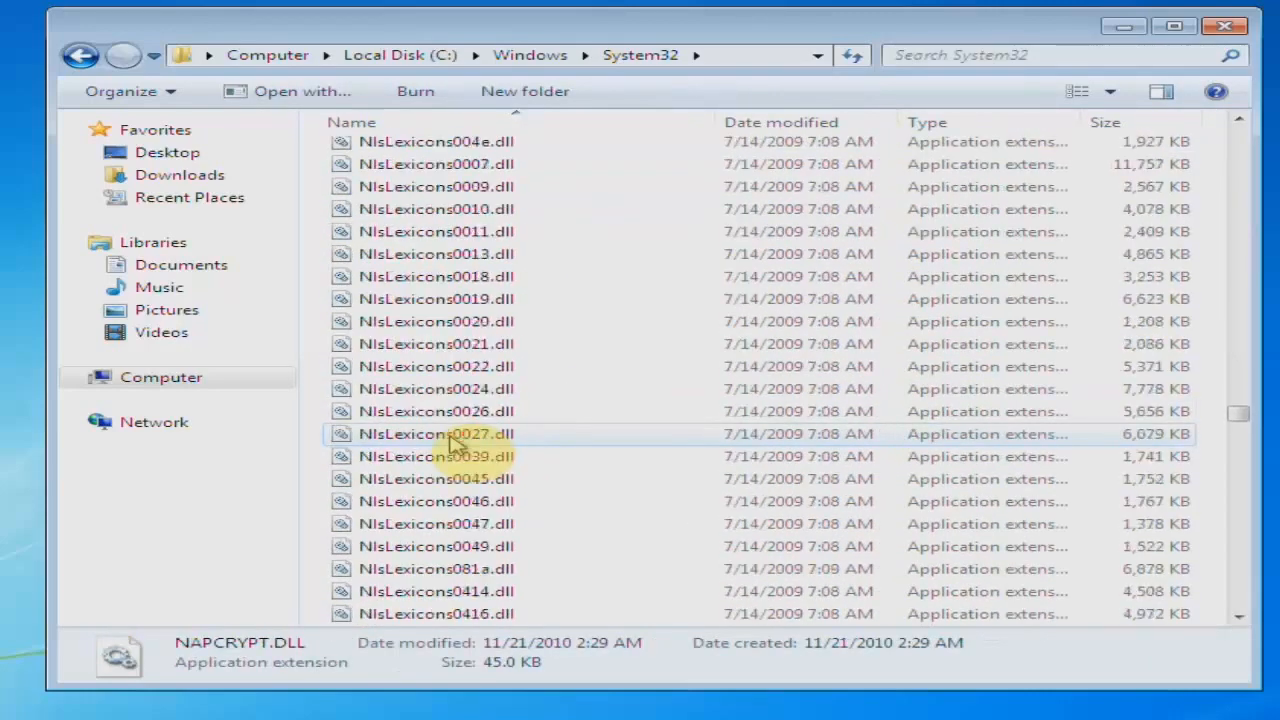
scroll(452, 447, "down", 12)
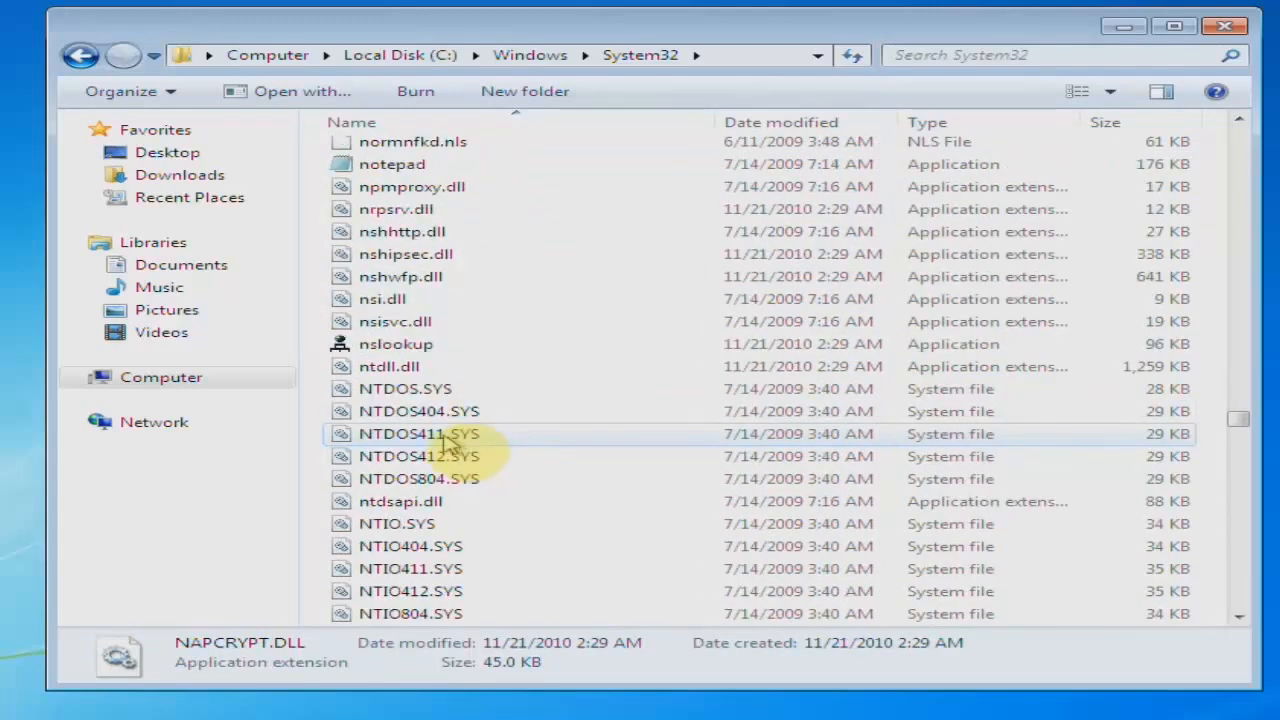
left_click(350, 164)
scroll(339, 161, "up", 3)
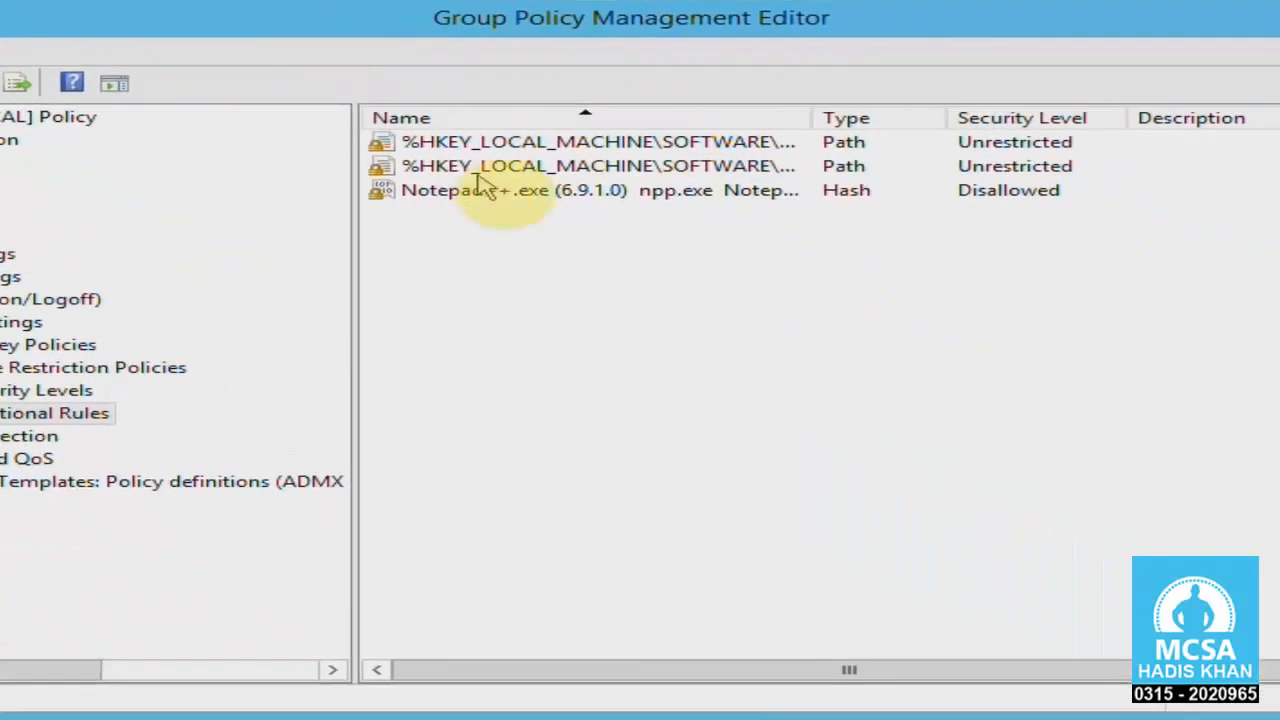
Switch to the Windows 7 virtual machine, test-launch notepad from System32, and close it along with the folder window.
right_click(569, 251)
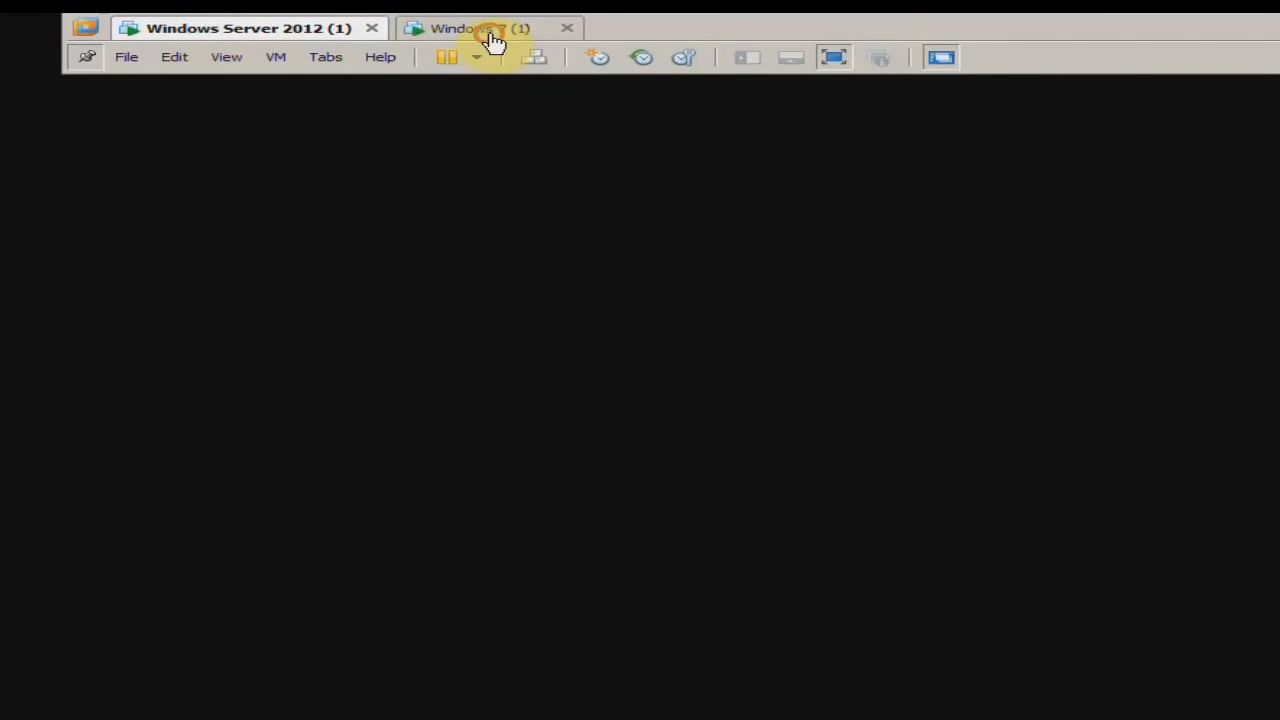
left_click(491, 37)
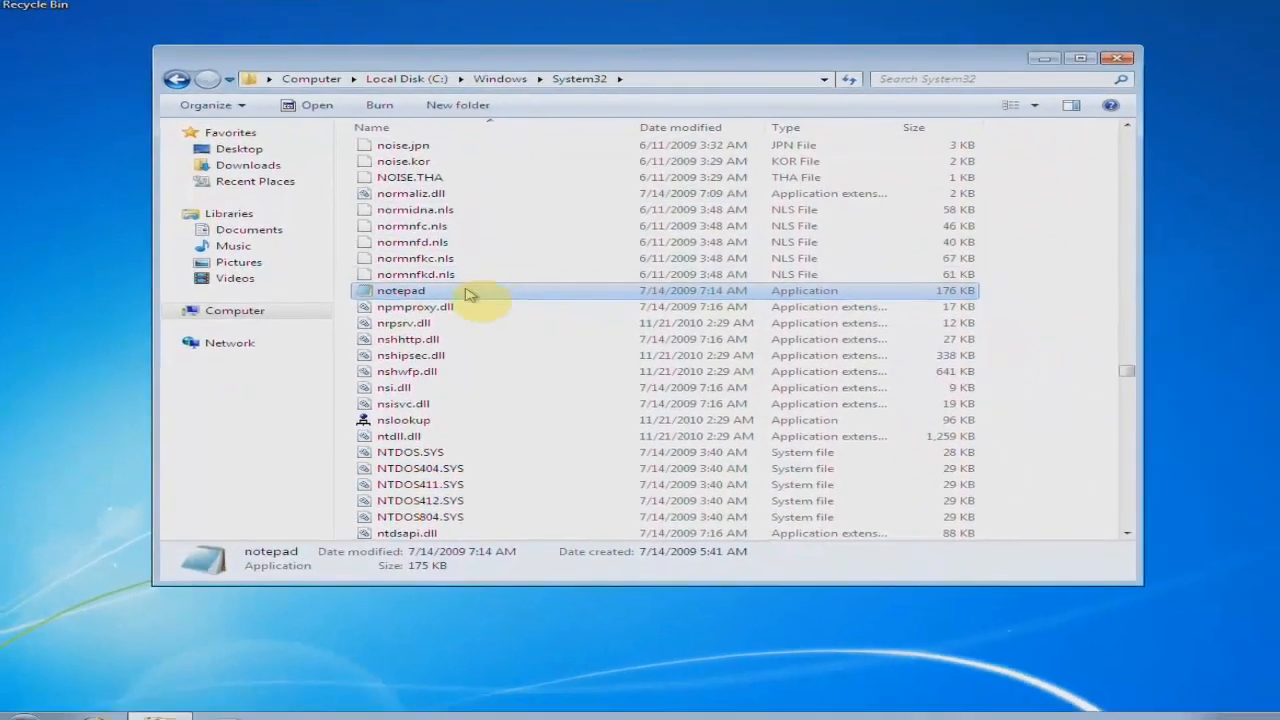
double_click(500, 458)
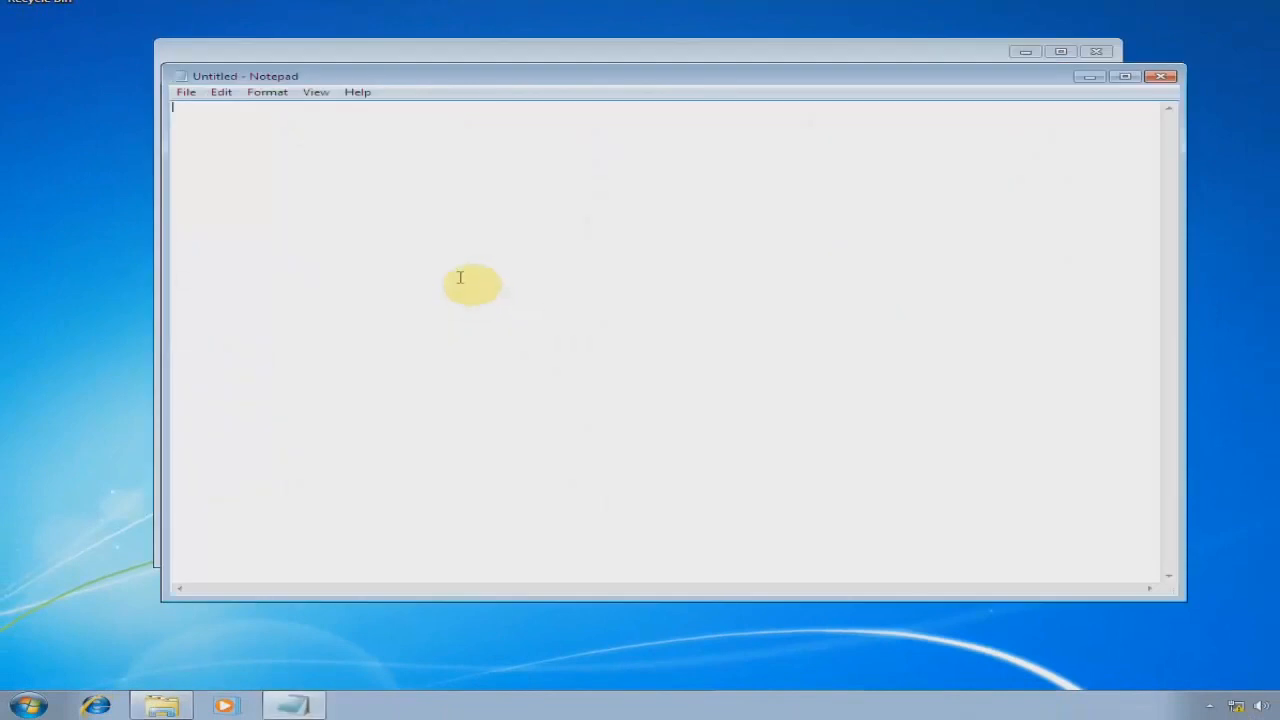
left_click(1161, 77)
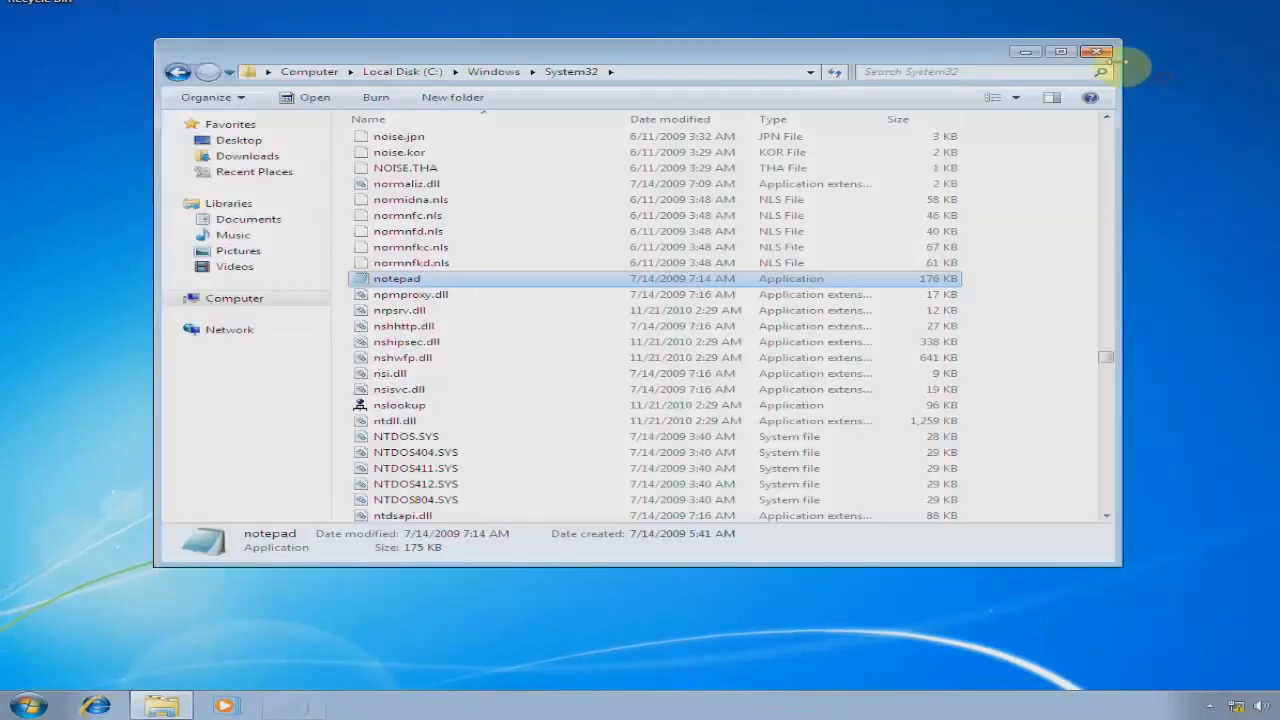
left_click(1096, 51)
Log off the current domain account on the Windows 7 client.
left_click(28, 705)
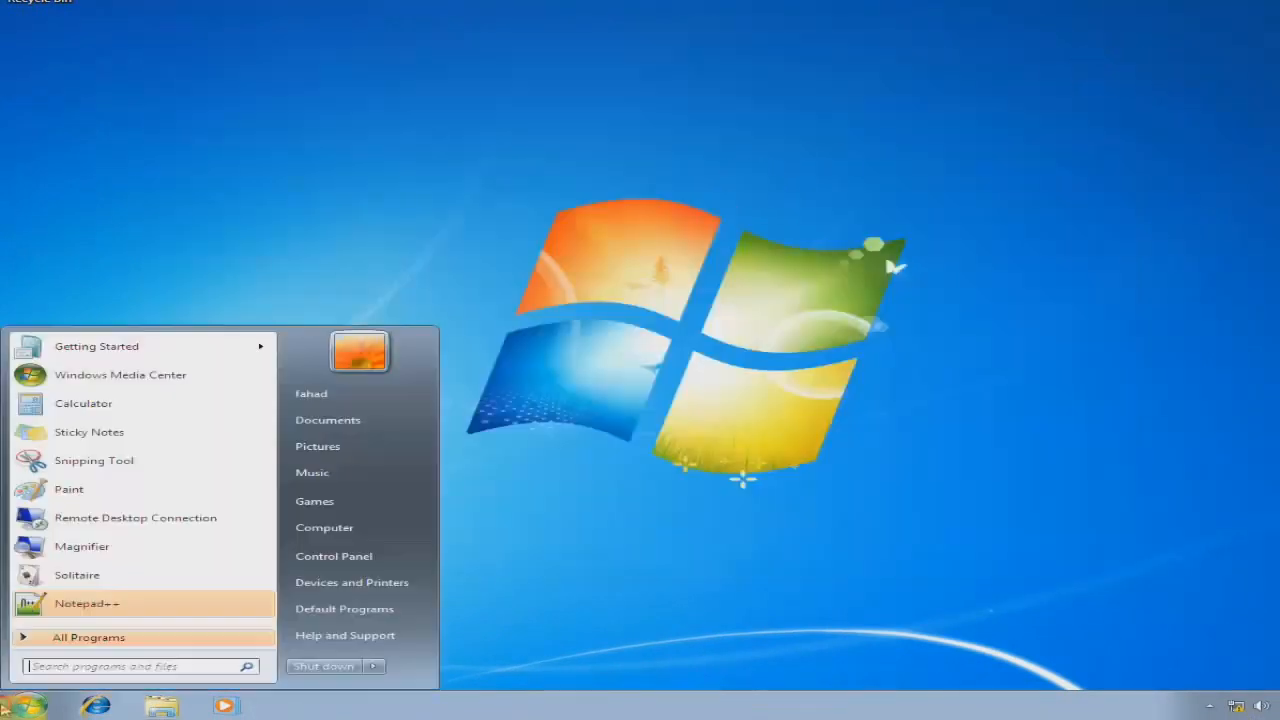
mouse_move(372, 666)
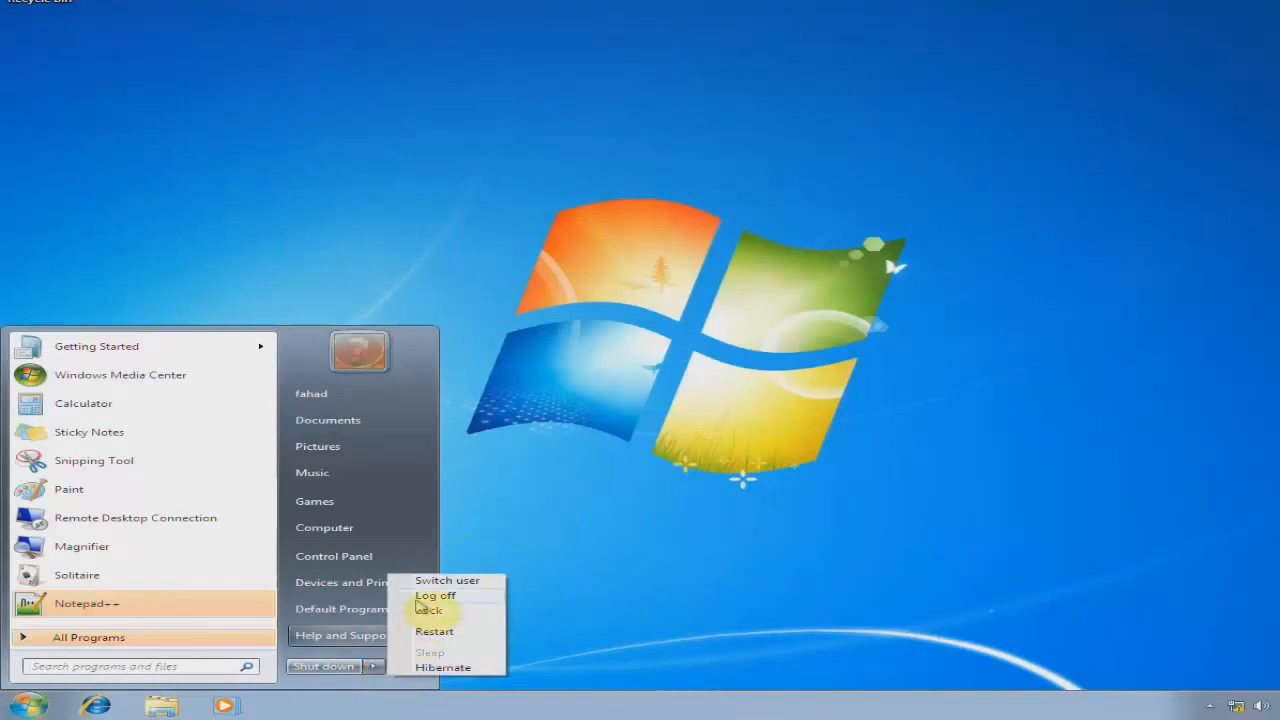
left_click(425, 595)
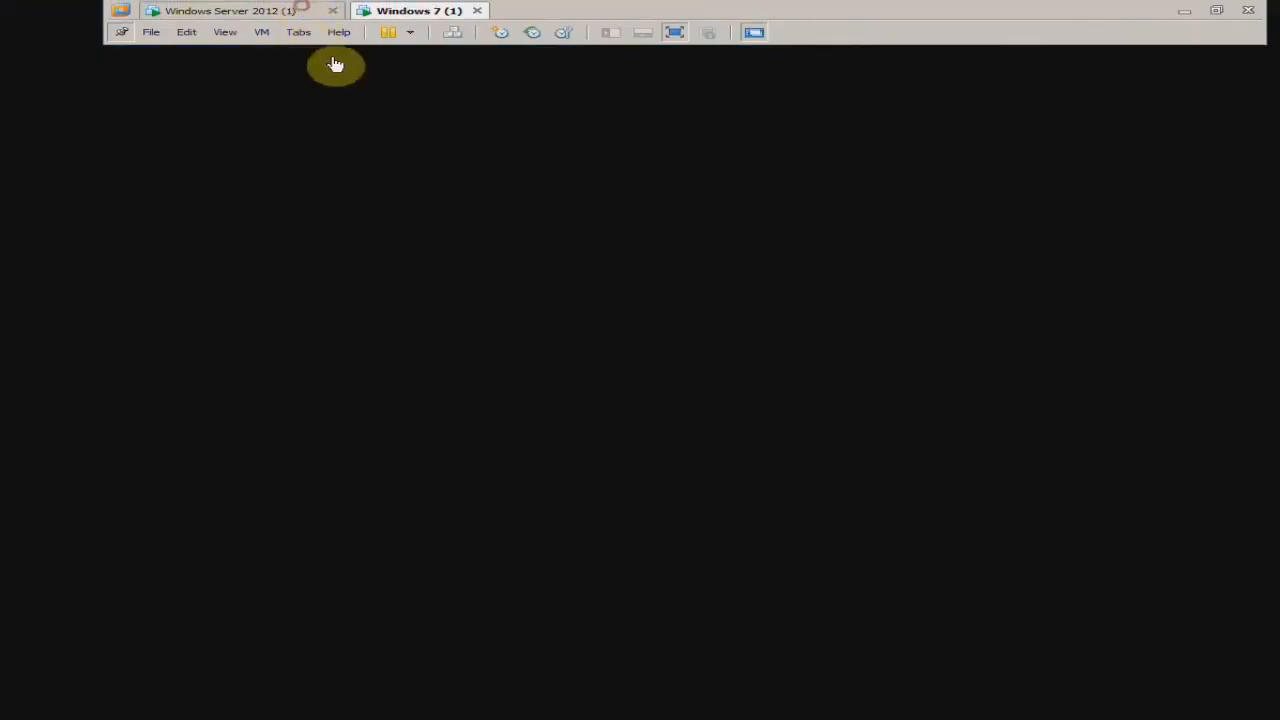
Switch to the Windows Server 2012 virtual machine and start a new path rule under Additional Rules.
left_click(302, 7)
left_click(507, 266)
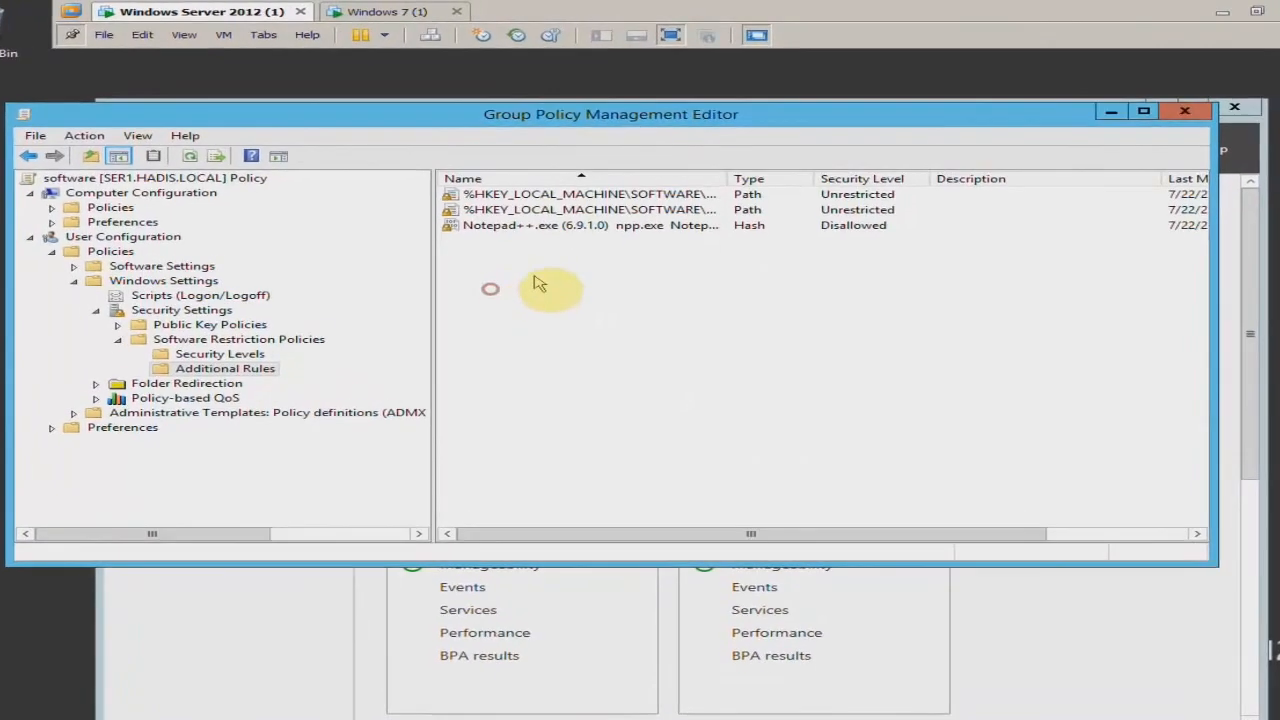
right_click(536, 282)
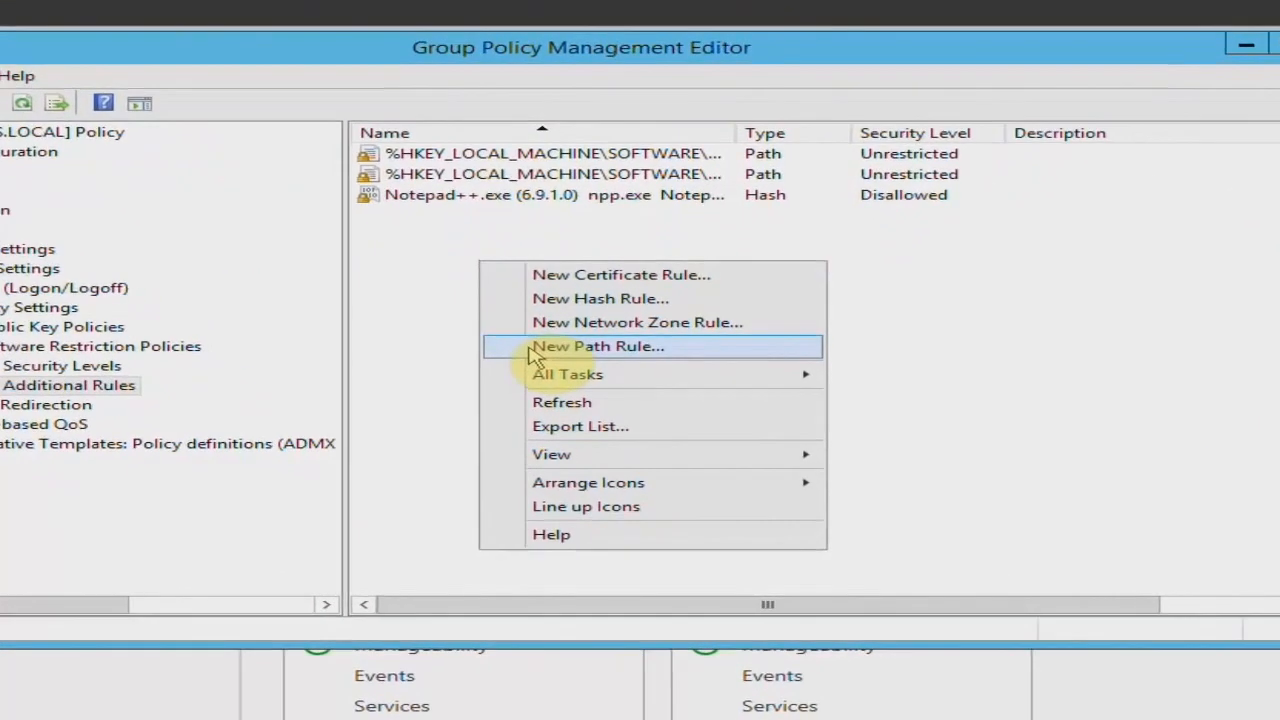
left_click(536, 350)
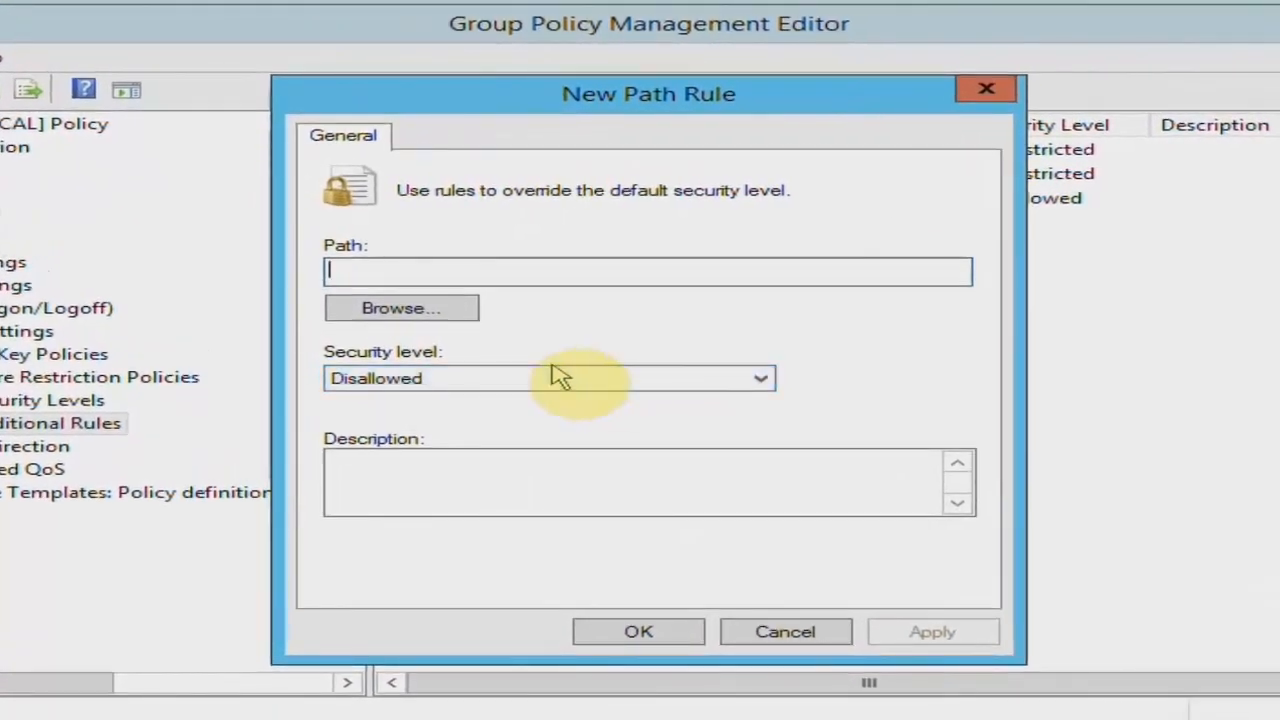
Browse for the rule's path and expand the Windows folder on the server's local disk.
left_click(457, 312)
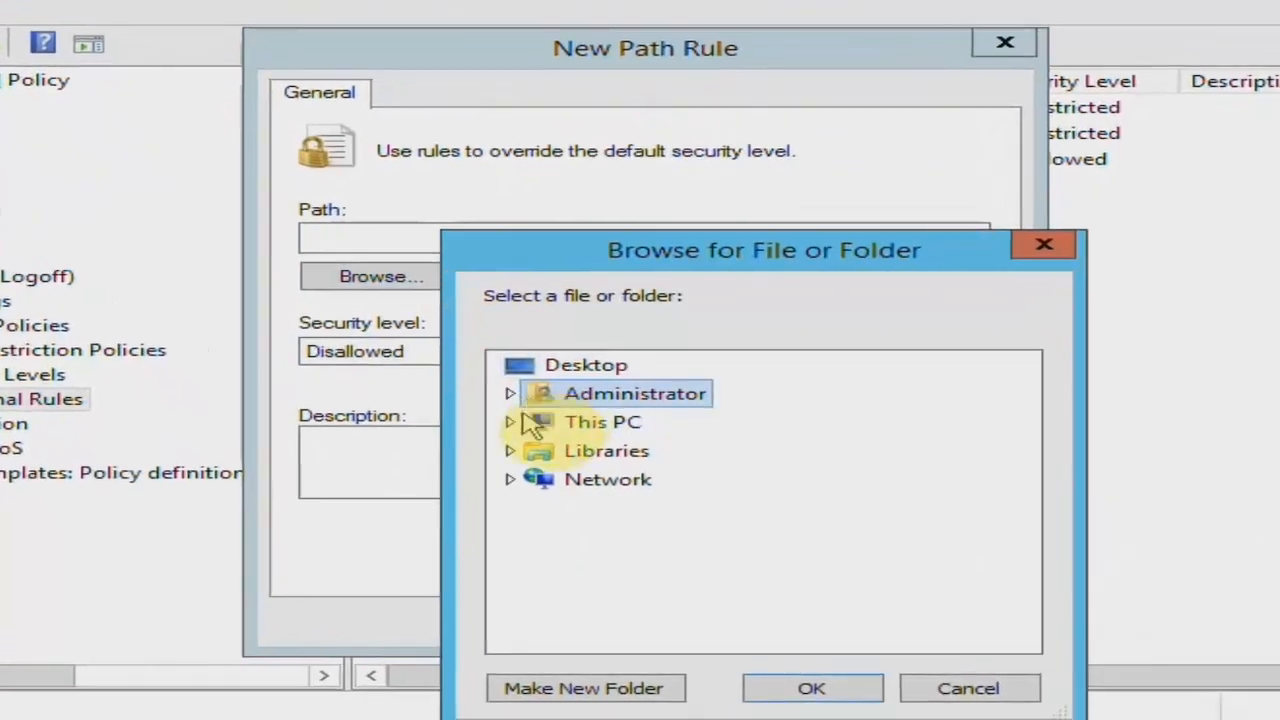
left_click(510, 422)
left_click(592, 594)
scroll(668, 549, "down", 1)
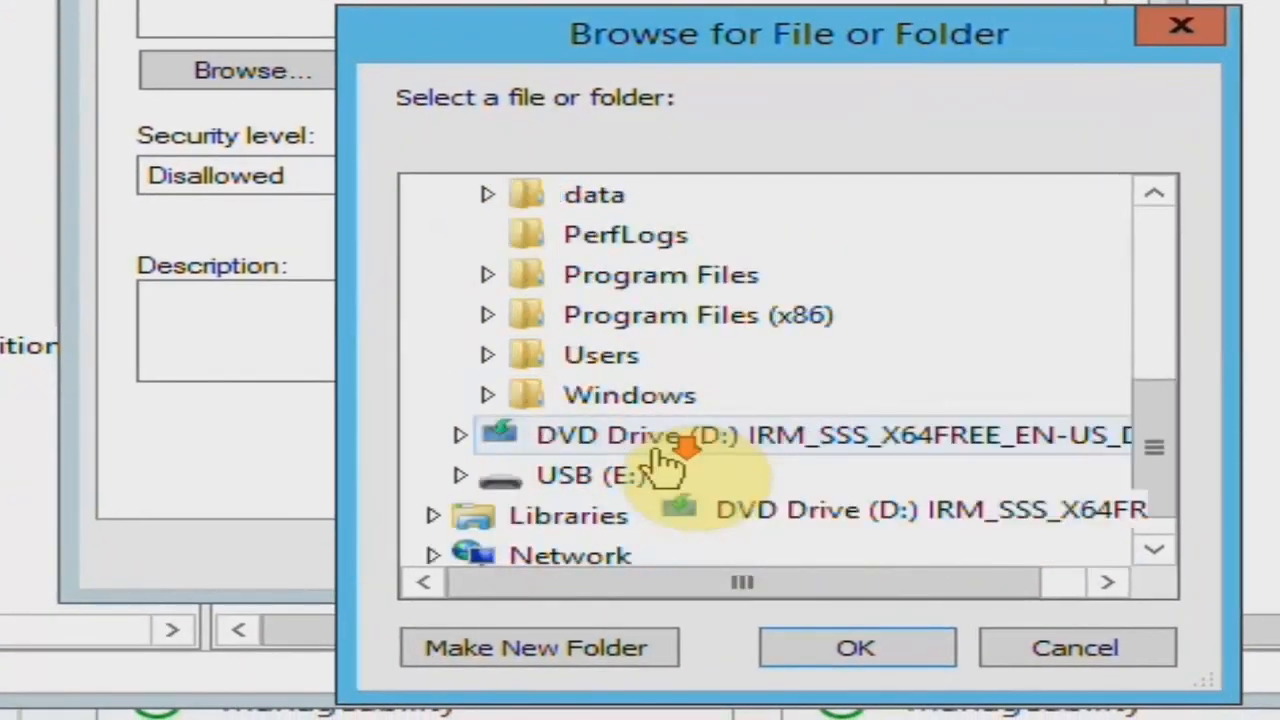
scroll(600, 343, "down", 1)
double_click(591, 351)
Find the System32 folder inside the Windows folder and expand it.
double_click(740, 474)
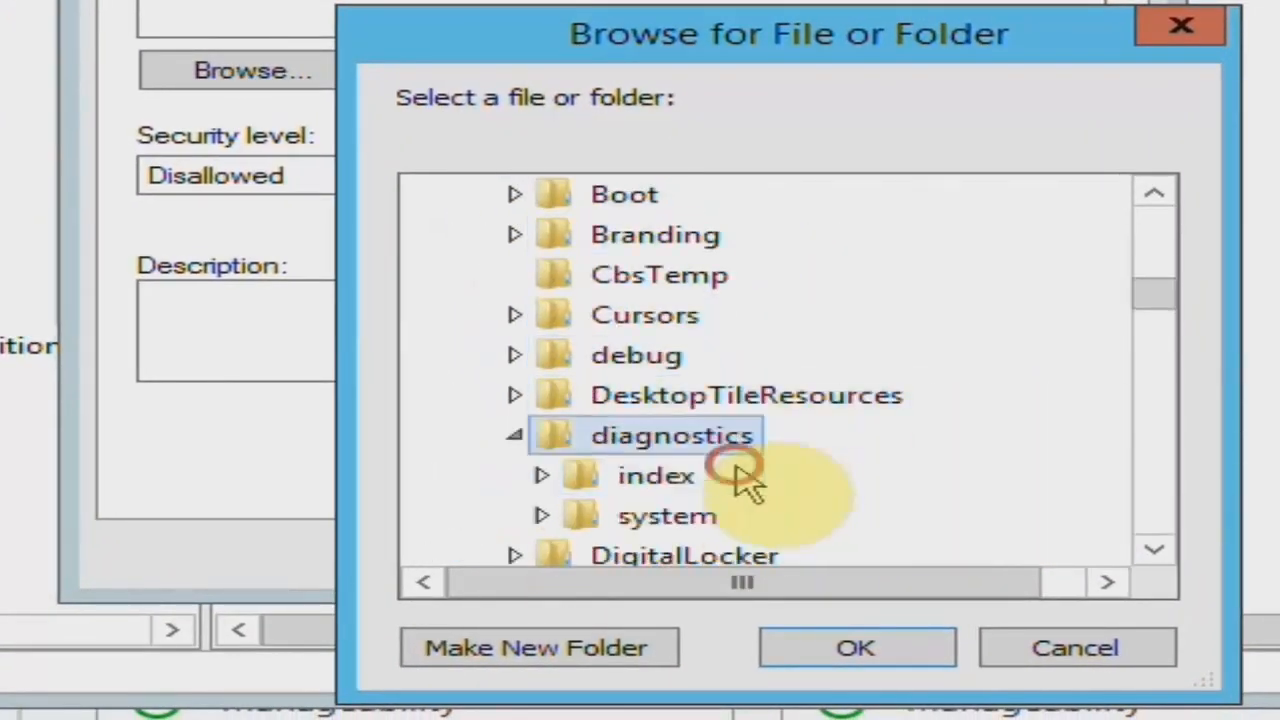
key("s")
key("s")
key("s")
key("s")
key("s")
key("s")
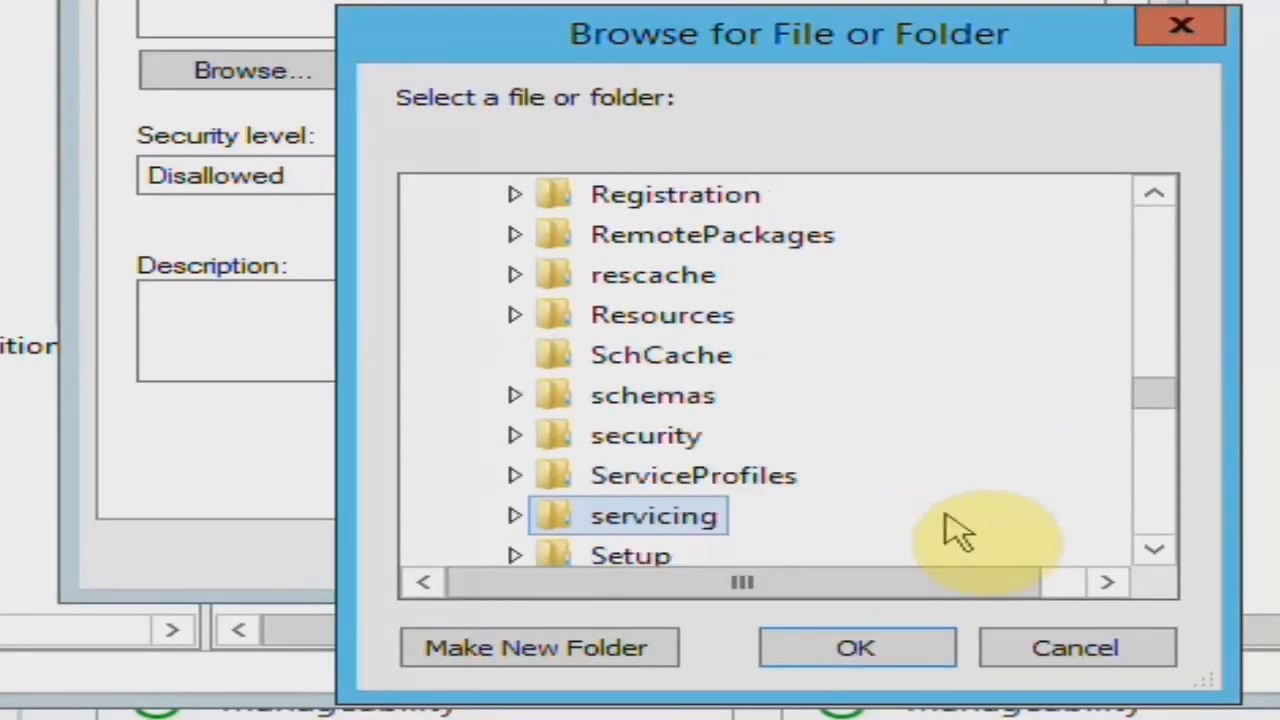
key("s")
key("s")
key("s")
key("s")
key("s")
left_click(512, 515)
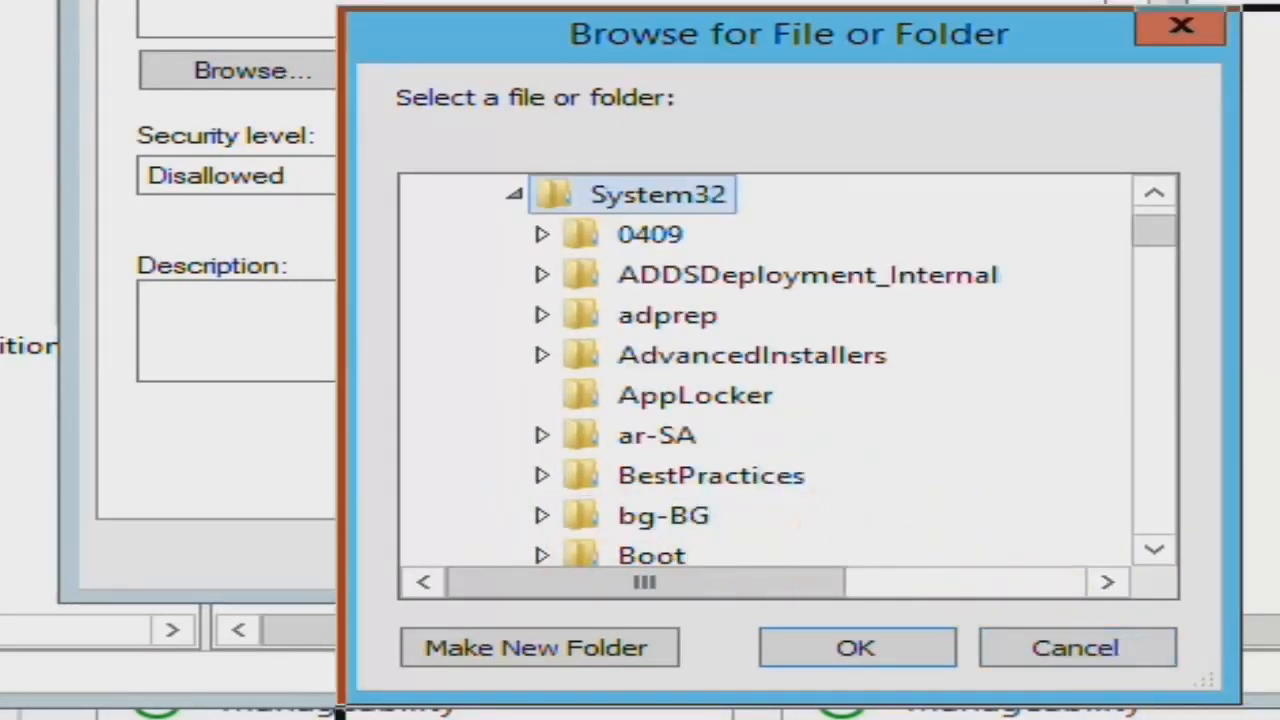
Enlarge the browse dialog, locate the notepad application in System32, and use C:\Windows\System32\notepad.exe as the rule's path.
left_click_drag(1239, 703, 1279, 719)
left_click_drag(702, 37, 484, 0)
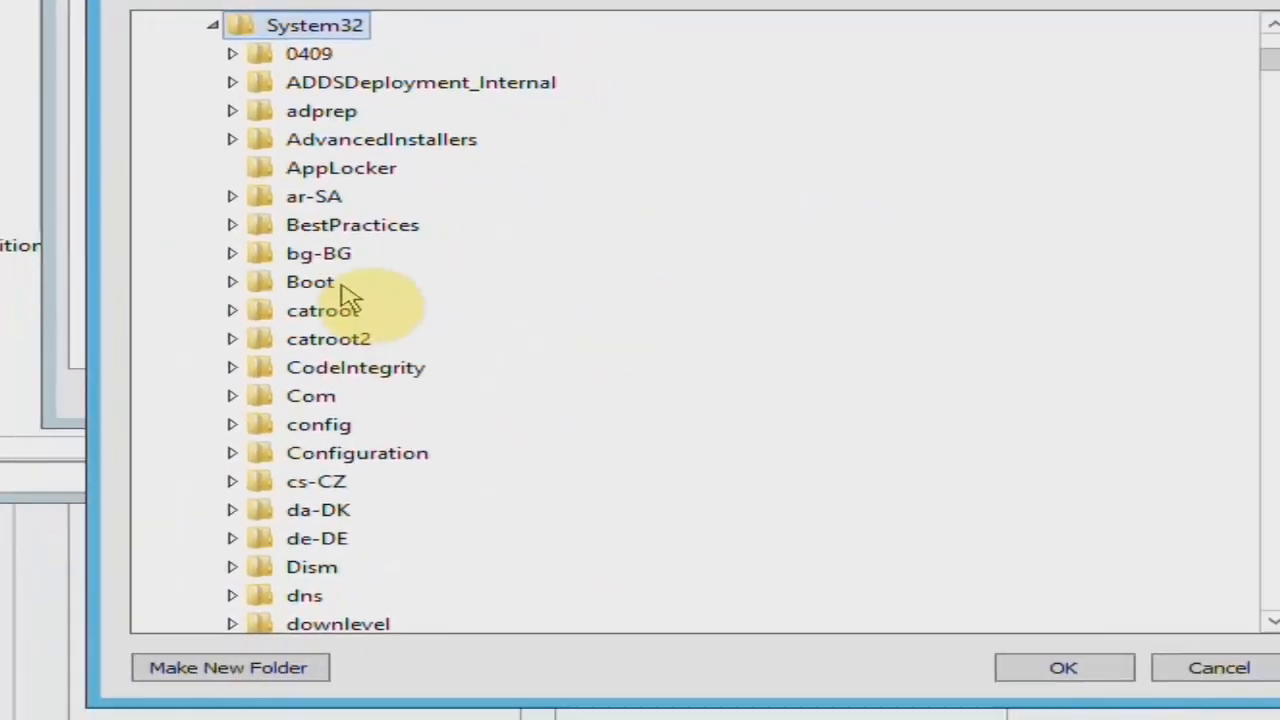
key("n")
key("n")
key("n")
key("n")
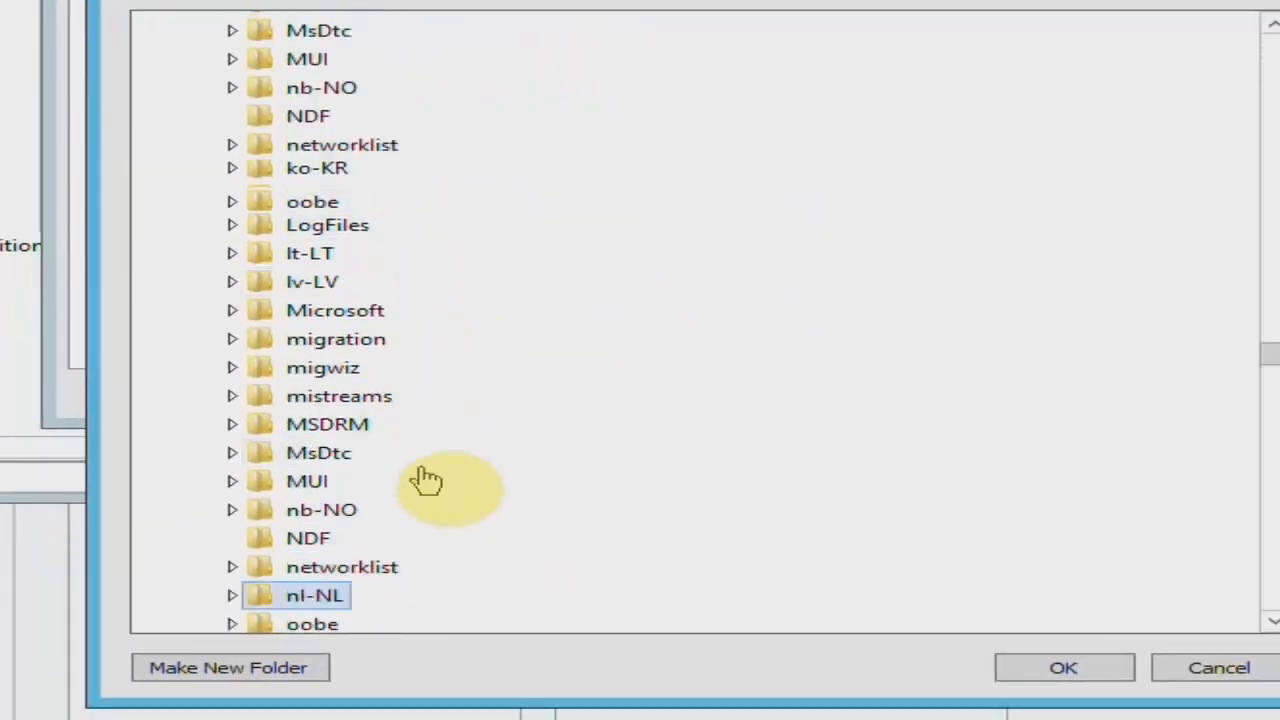
key("n")
key("n")
key("n")
key("n")
key("n")
key("n")
key("n")
key("n")
key("n")
key("n")
key("n")
key("n")
key("n")
key("n")
key("n")
key("n")
key("n")
key("n")
key("n")
key("n")
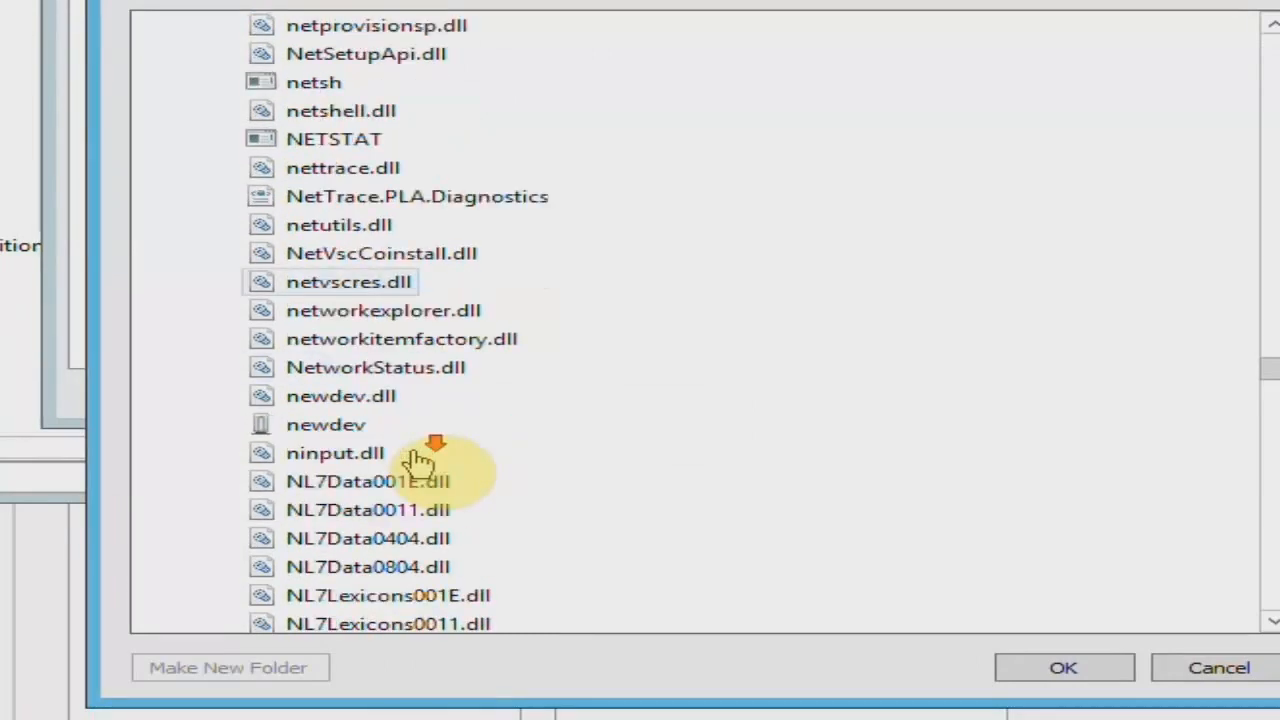
scroll(416, 460, "down", 20)
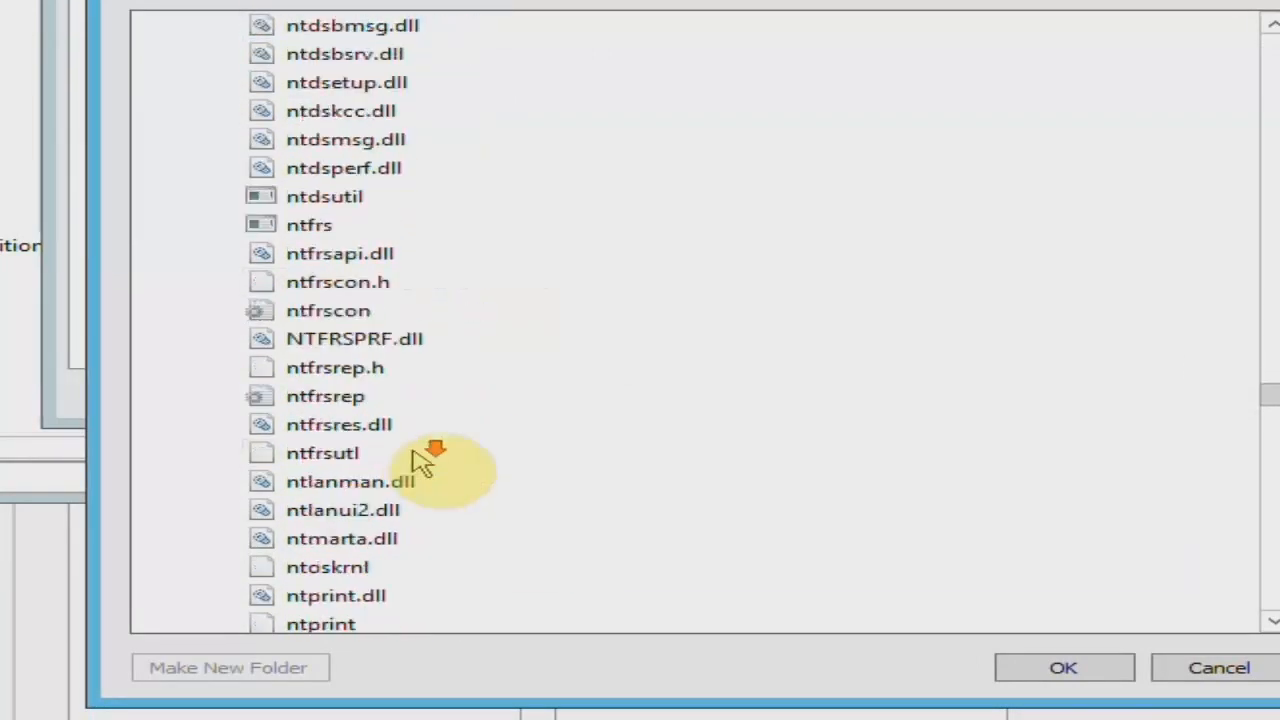
scroll(420, 462, "down", 20)
scroll(420, 462, "up", 1)
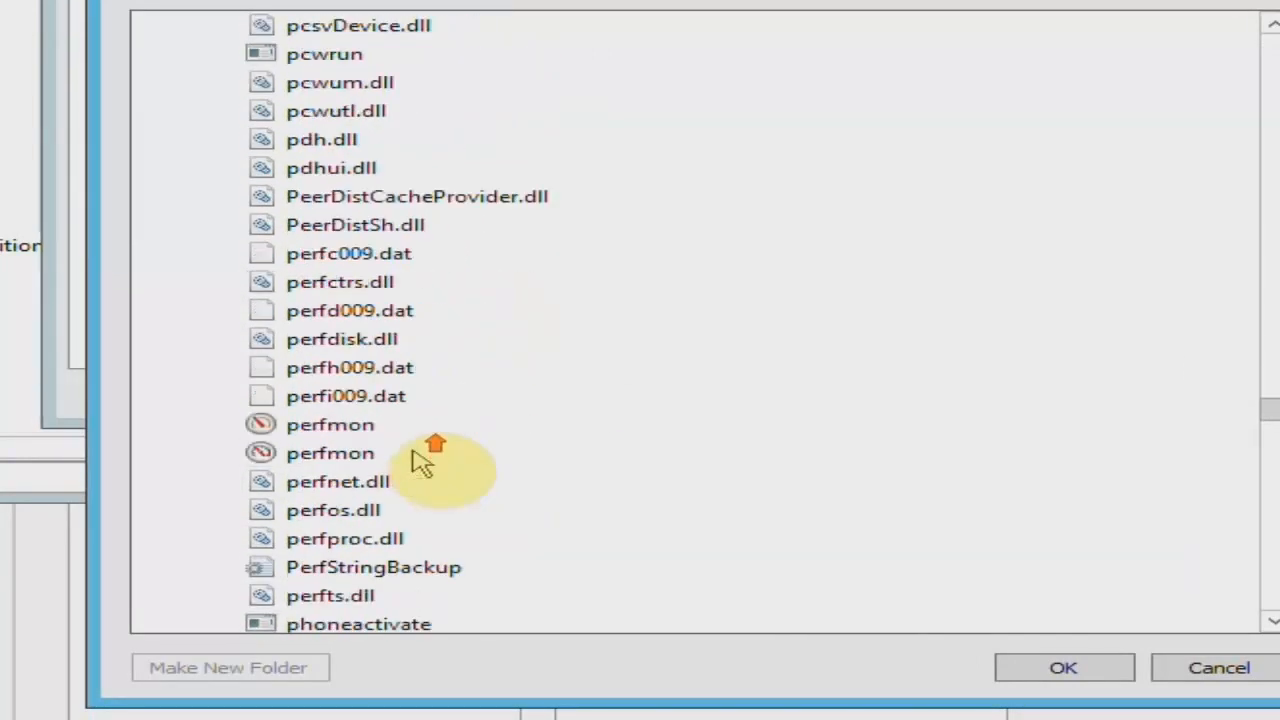
scroll(420, 462, "up", 20)
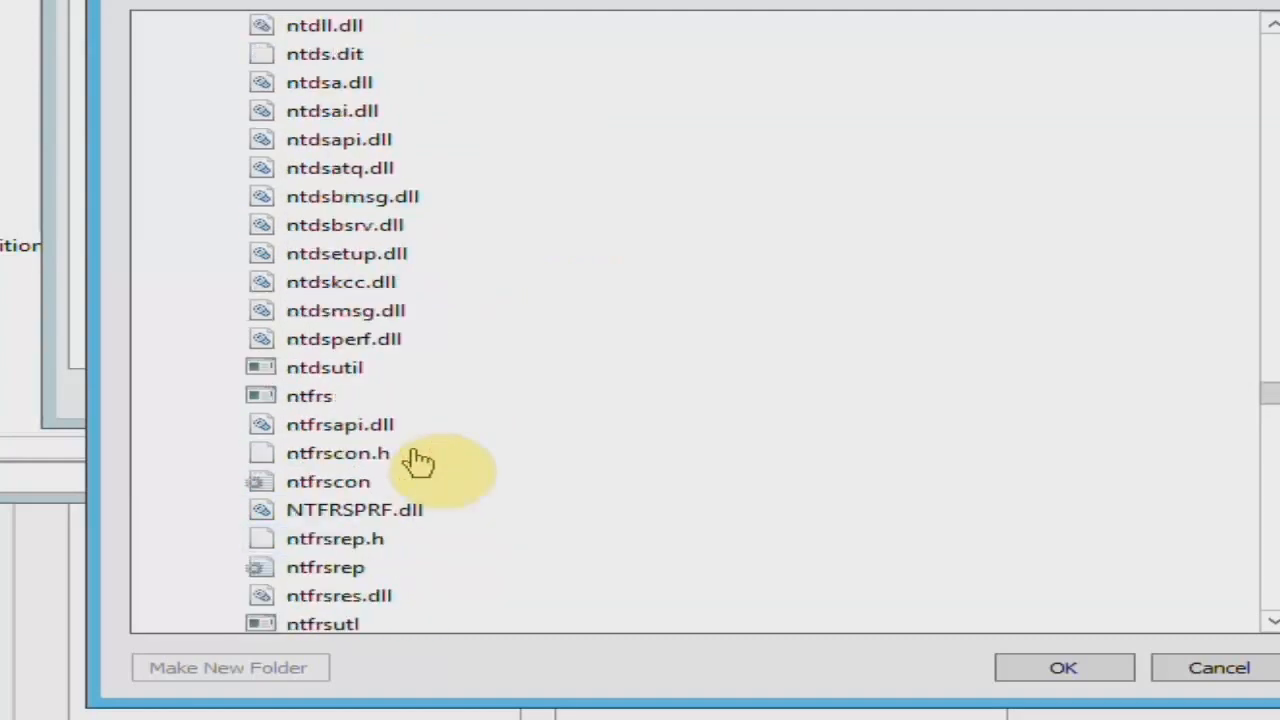
scroll(418, 462, "up", 6)
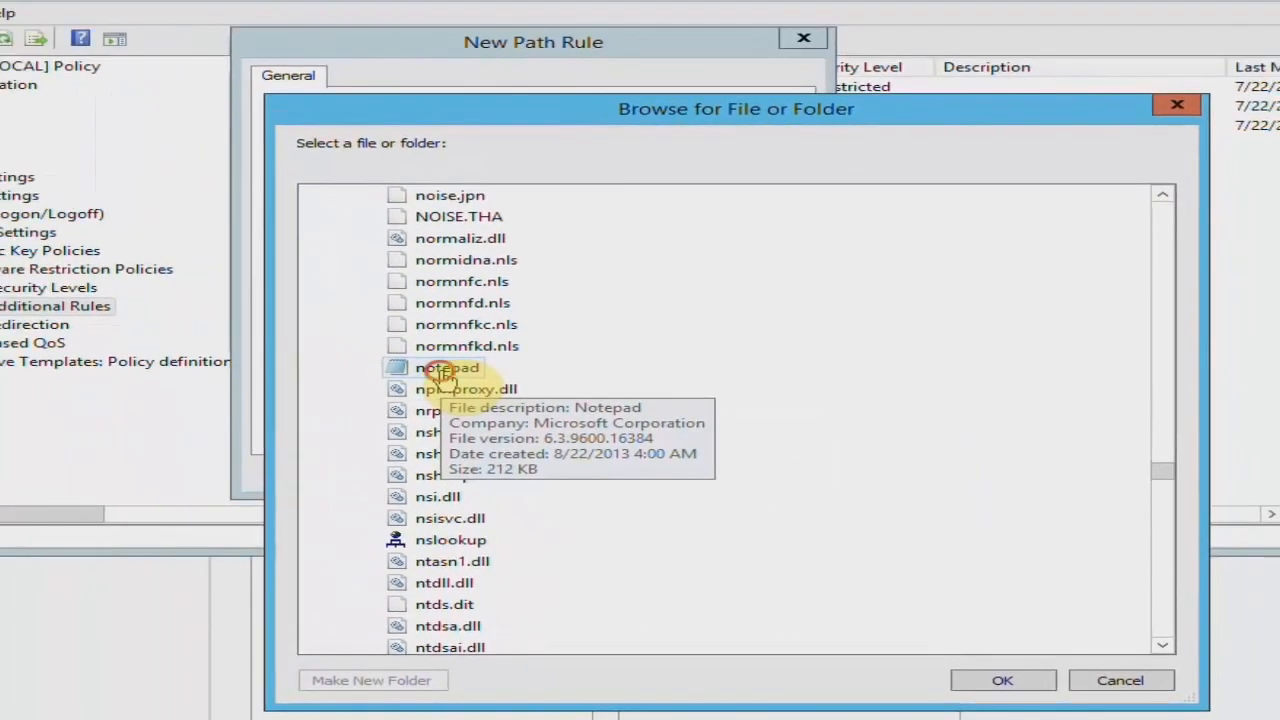
left_click(442, 370)
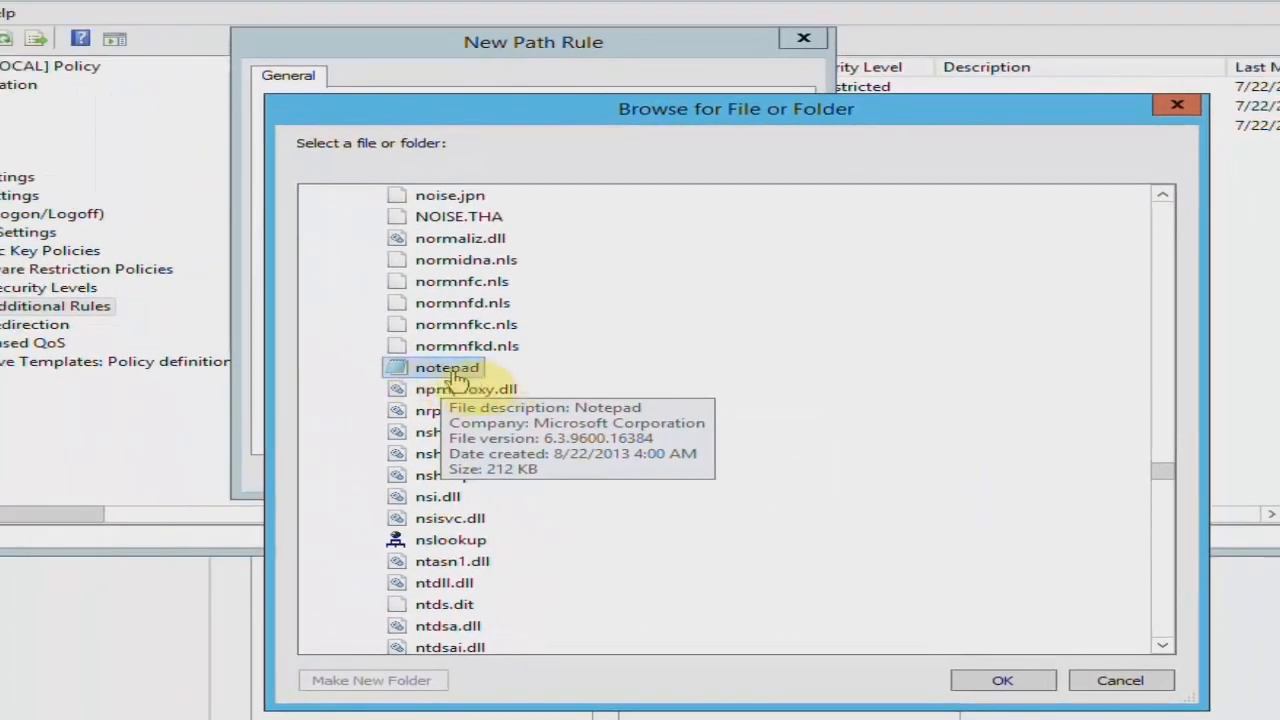
left_click(1004, 682)
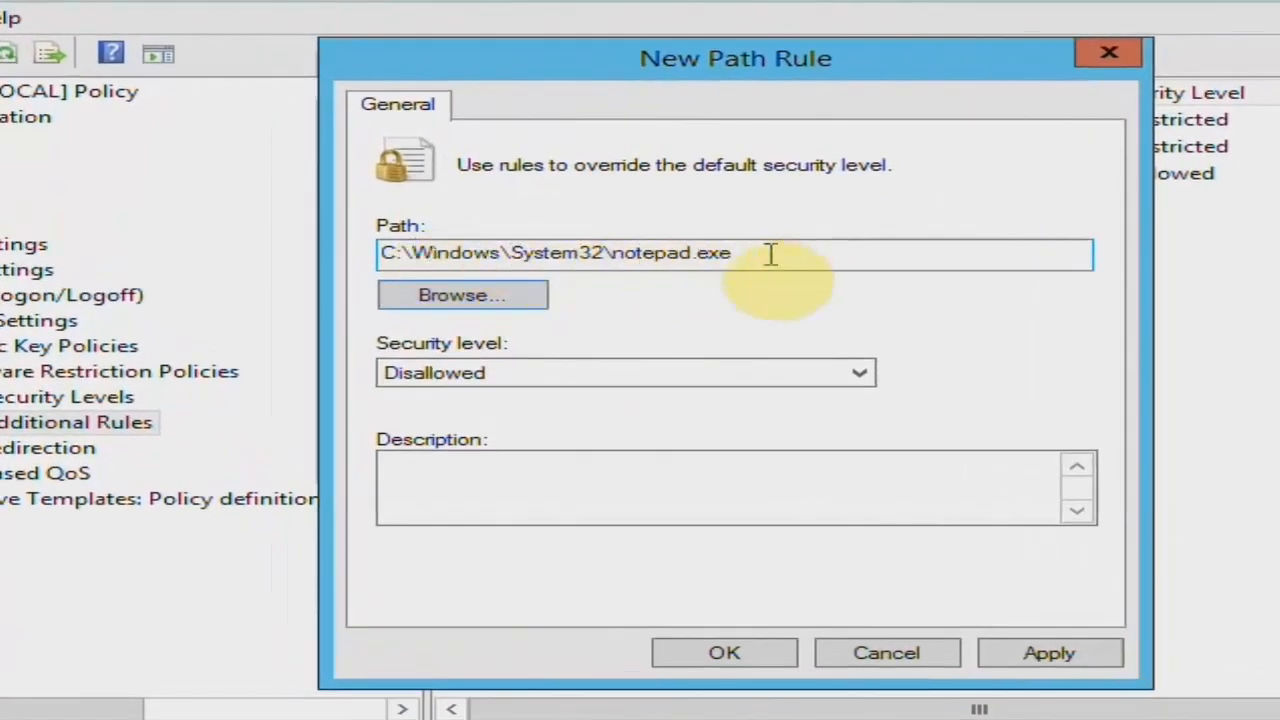
Enter the description BLOCK for the notepad path rule, keep its security level Disallowed, and save the rule.
left_click(432, 345)
left_click(466, 400)
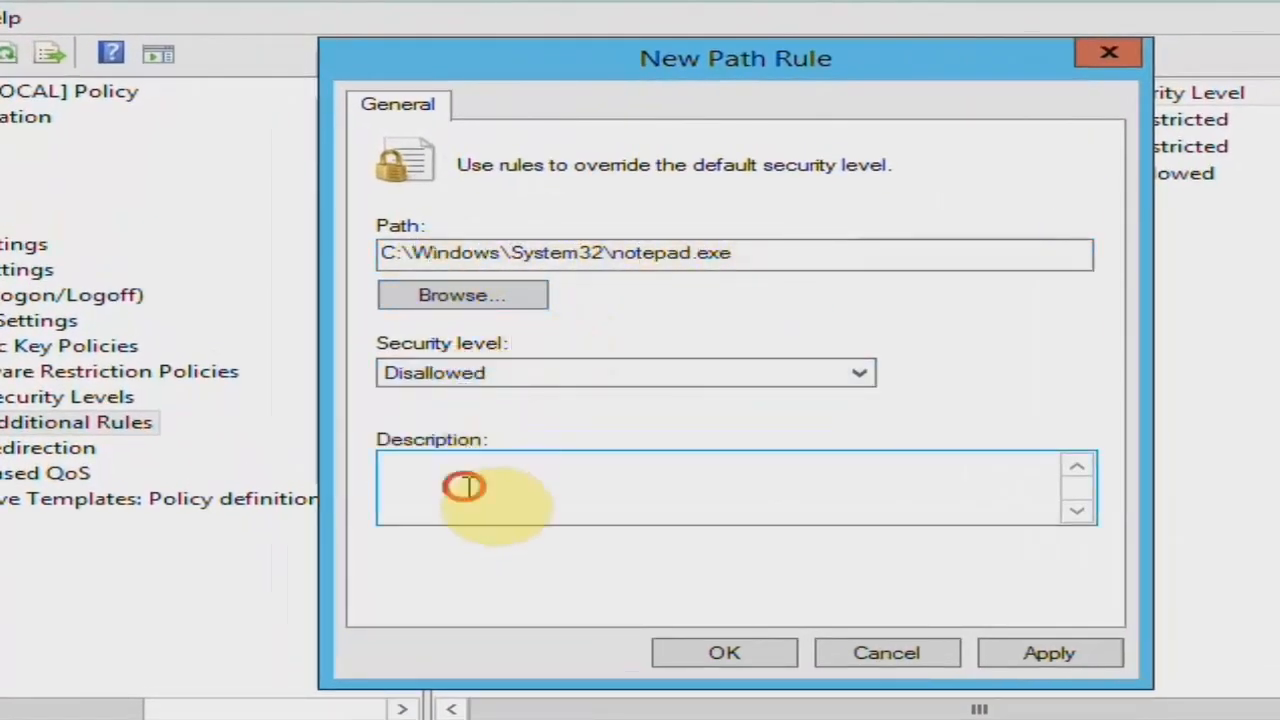
left_click(456, 482)
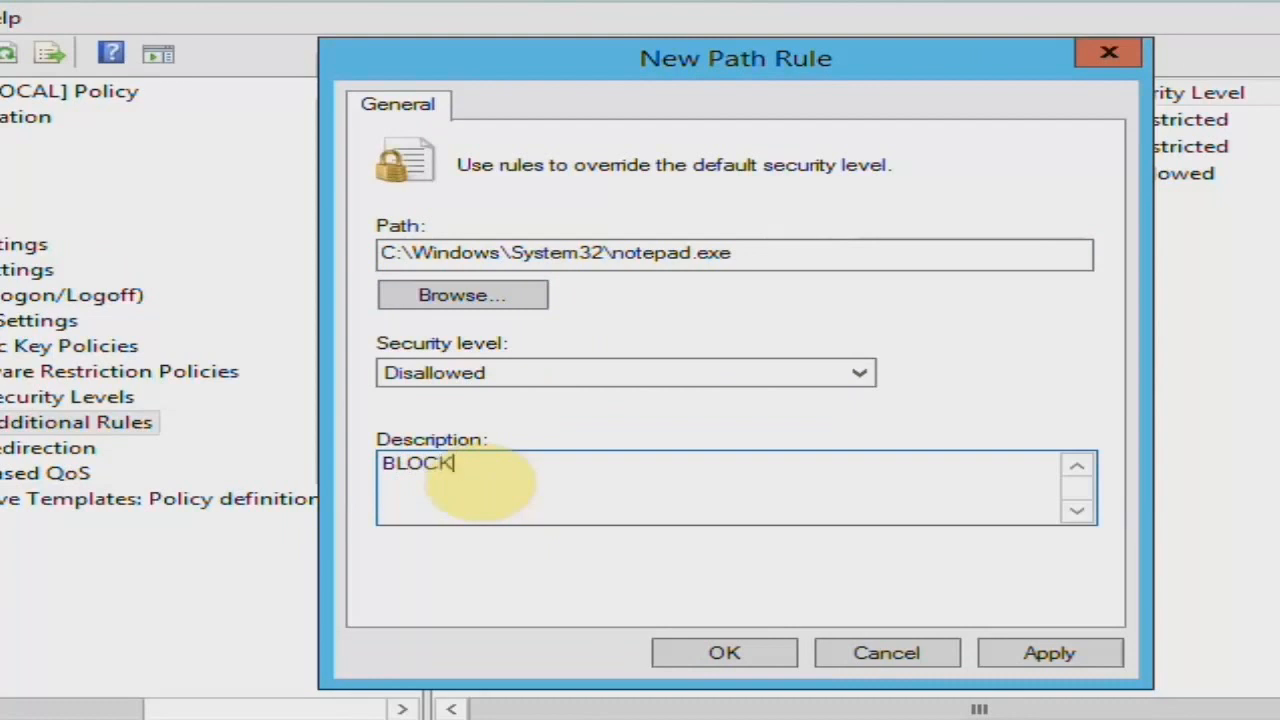
left_click(1080, 662)
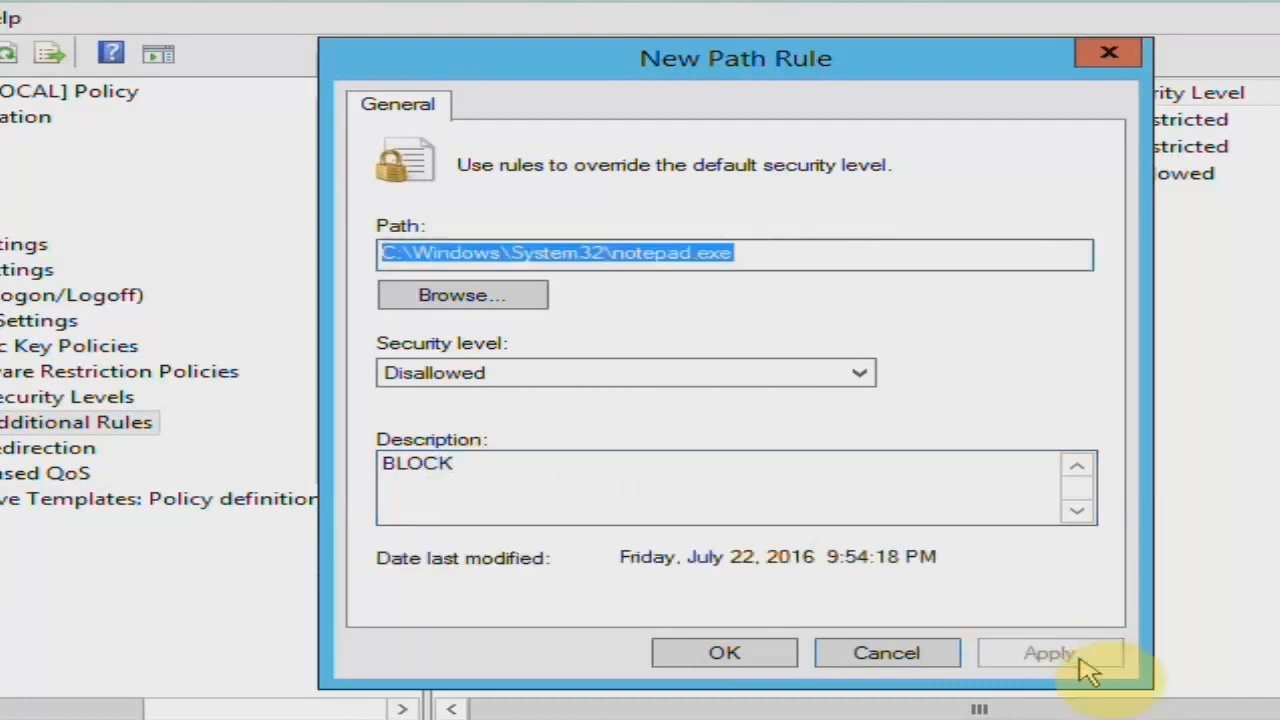
left_click_drag(940, 557, 423, 566)
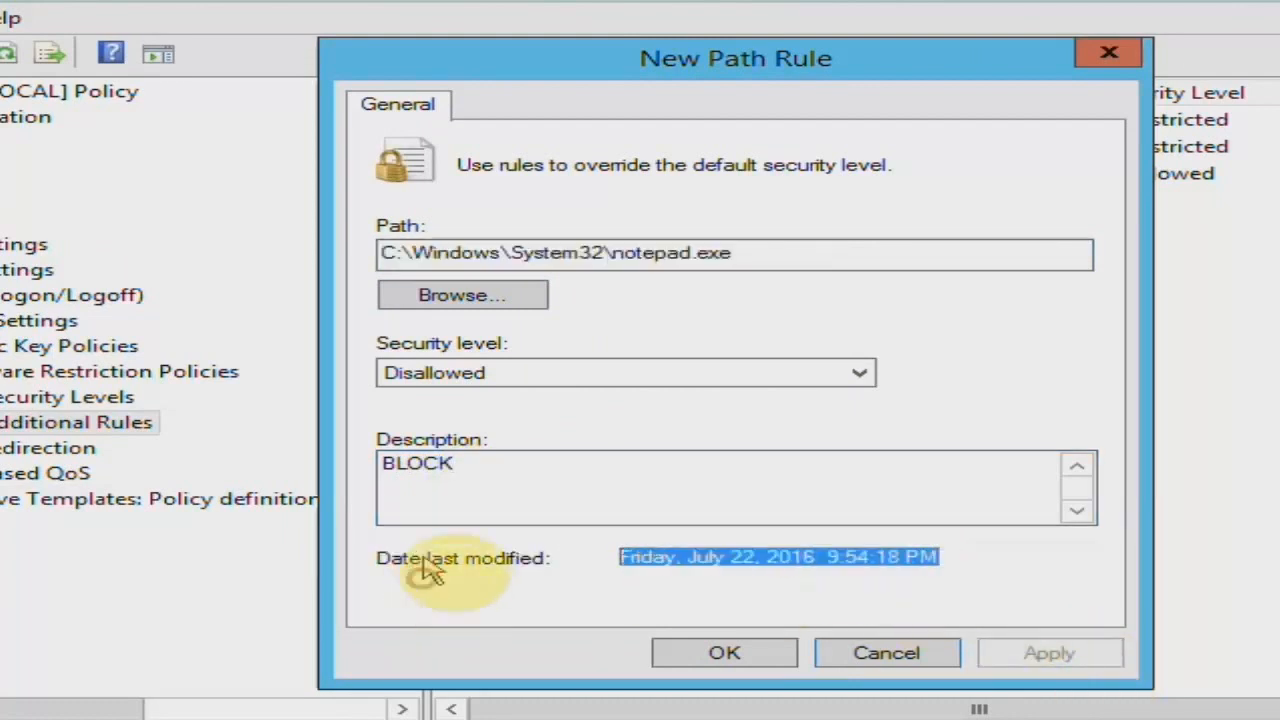
left_click(676, 662)
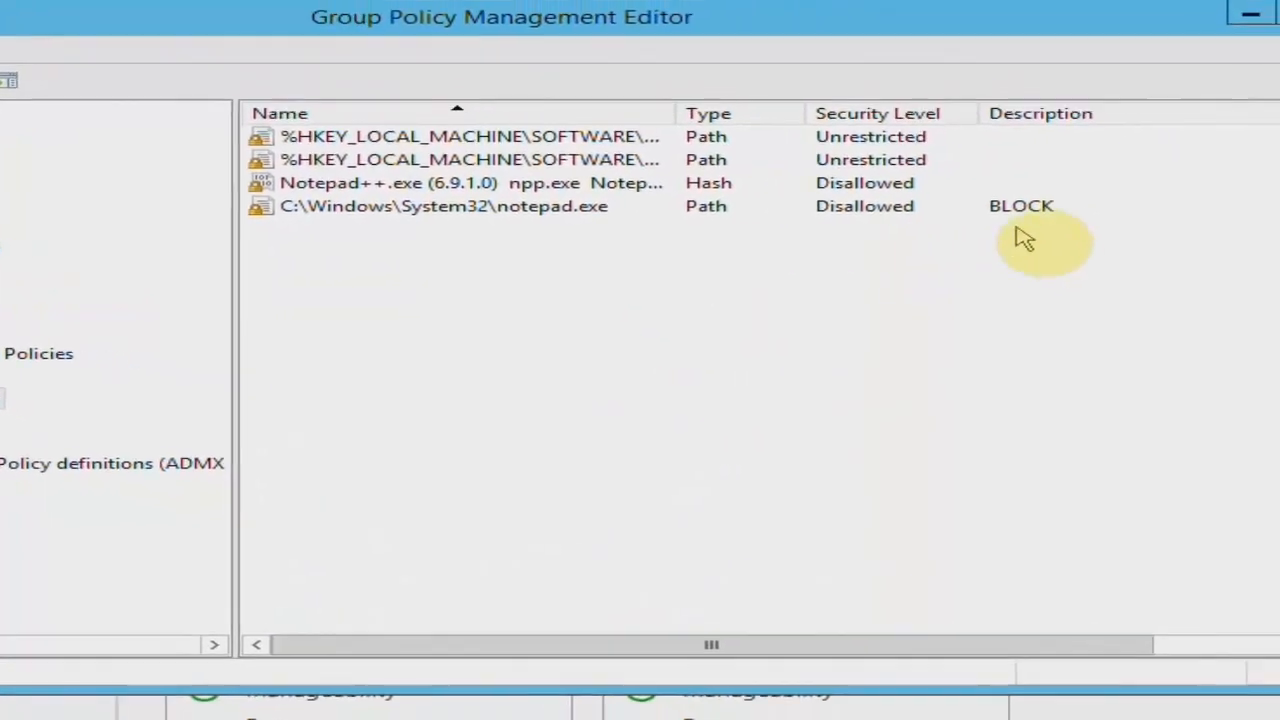
left_click(1025, 213)
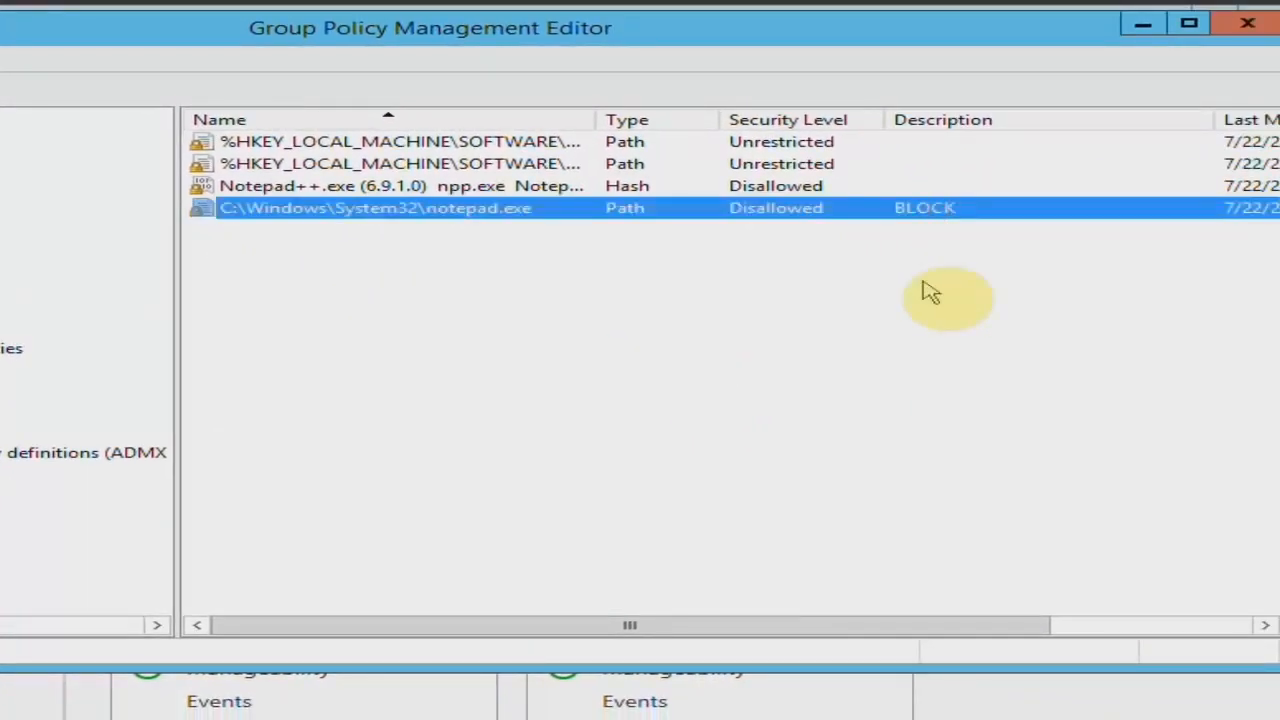
left_click(925, 286)
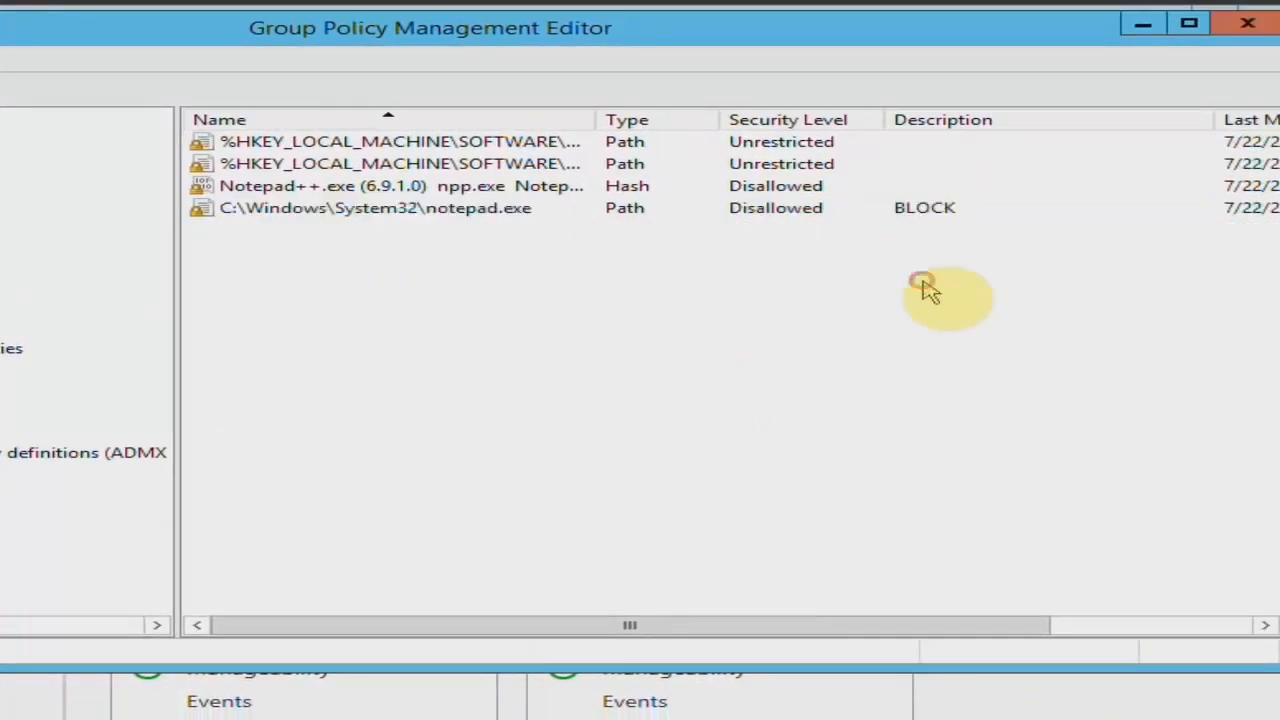
left_click(858, 269)
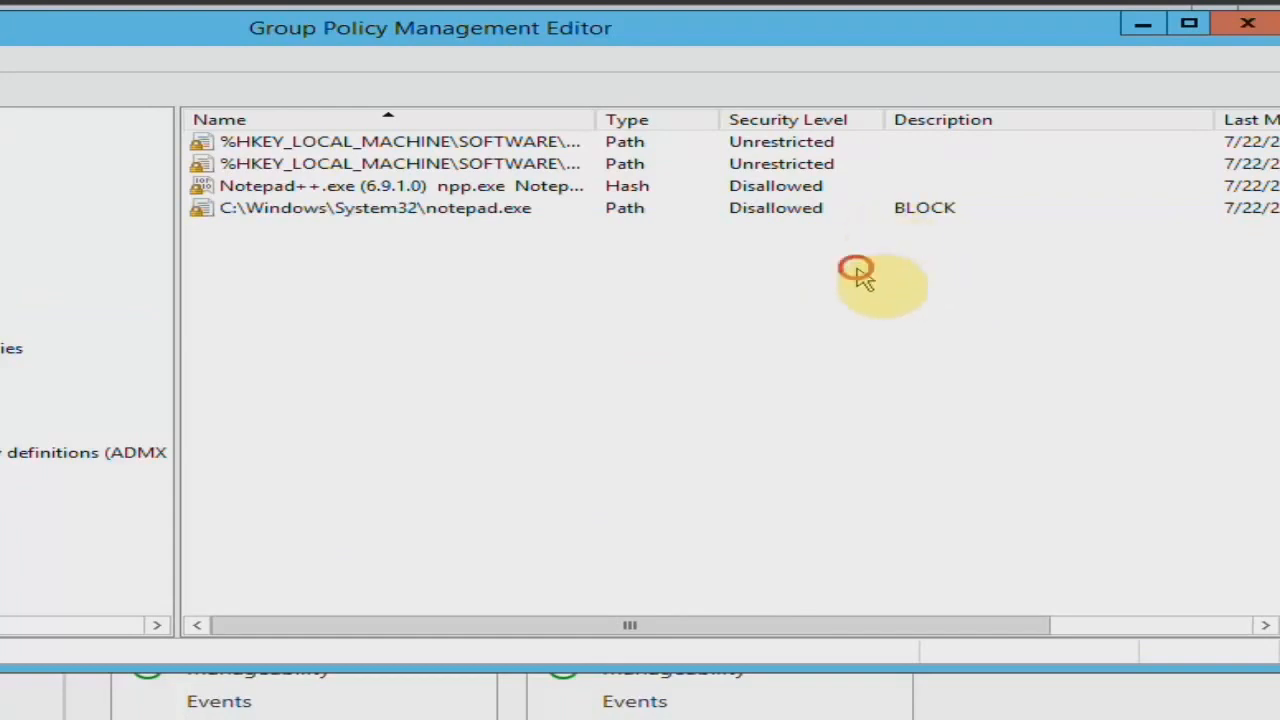
Run gpupdate on the server to refresh group policy, close its window, and switch to the Windows 7 virtual machine.
key("Return")
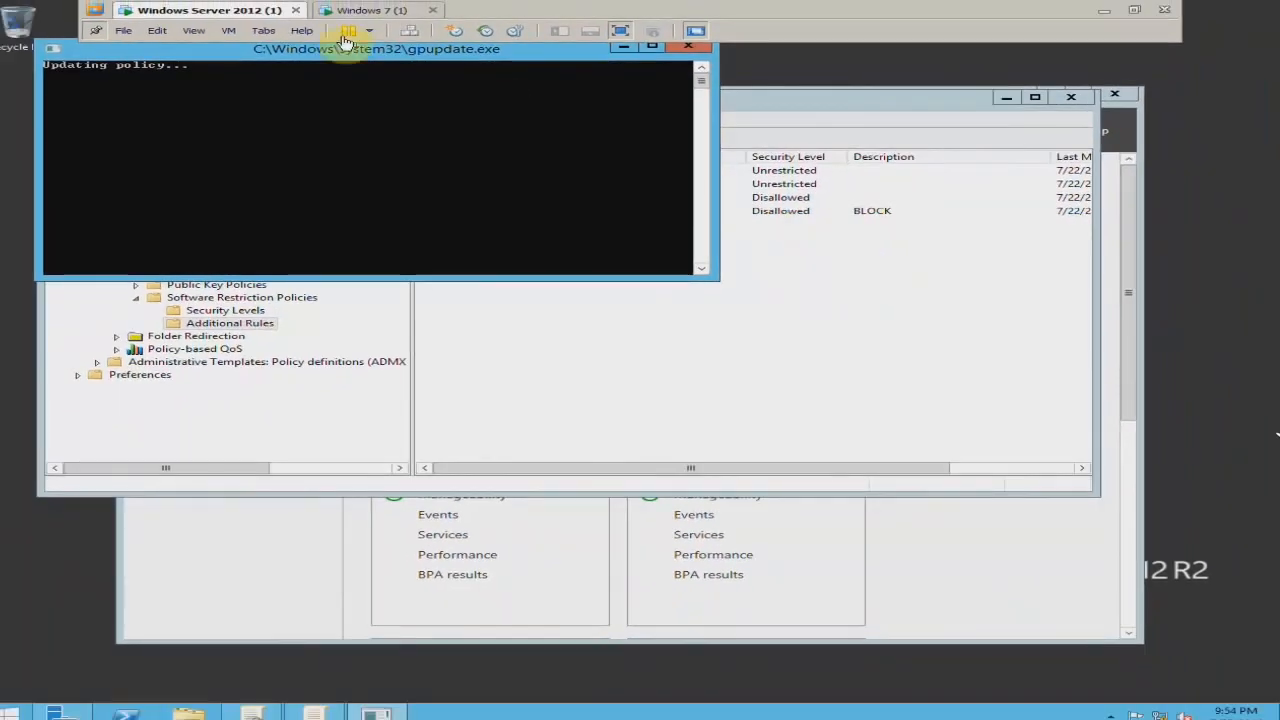
left_click_drag(350, 62, 794, 173)
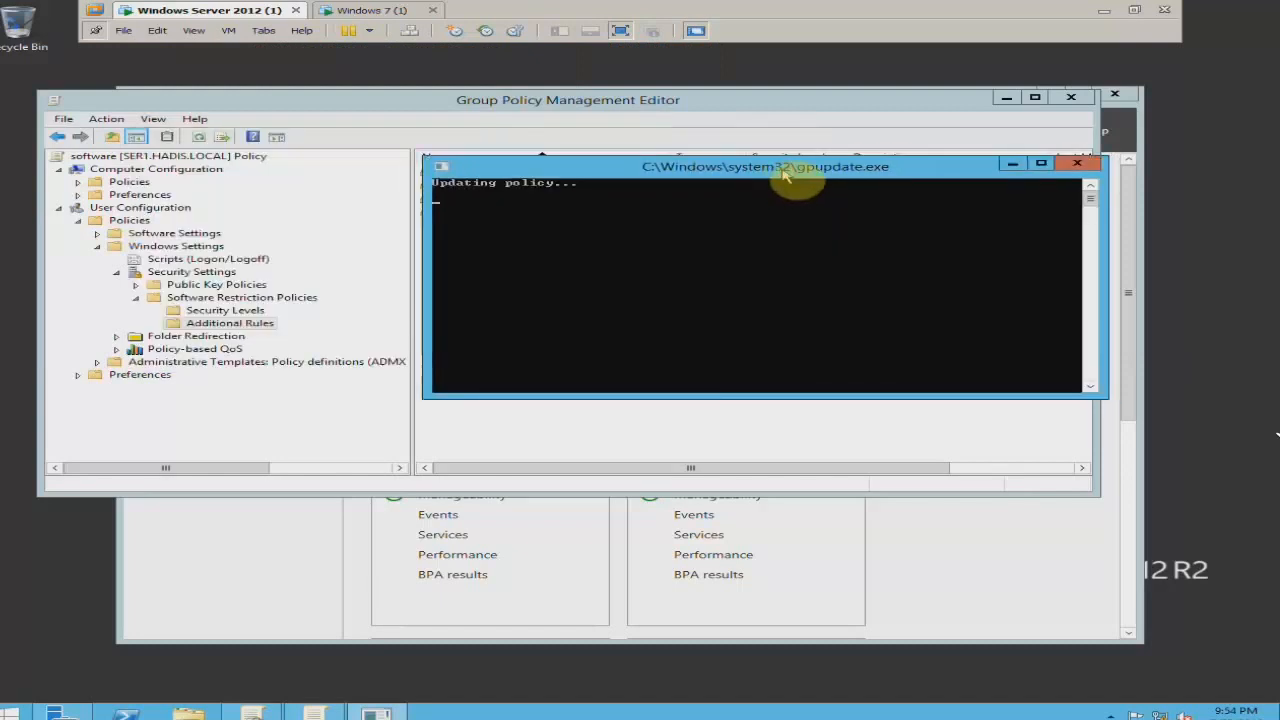
left_click(1077, 164)
left_click(372, 12)
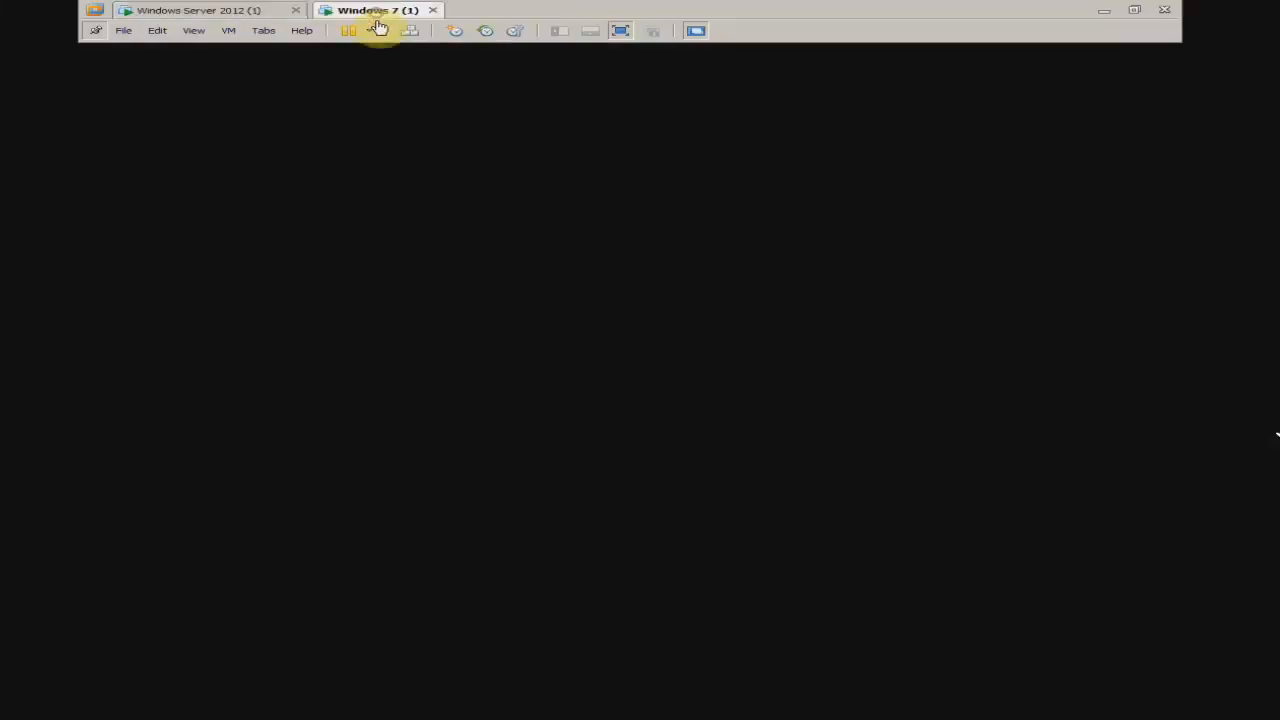
Unlock the Windows 7 virtual machine's sign-in screen and log on to the domain user account with the account password.
key("ctrl+alt+Insert")
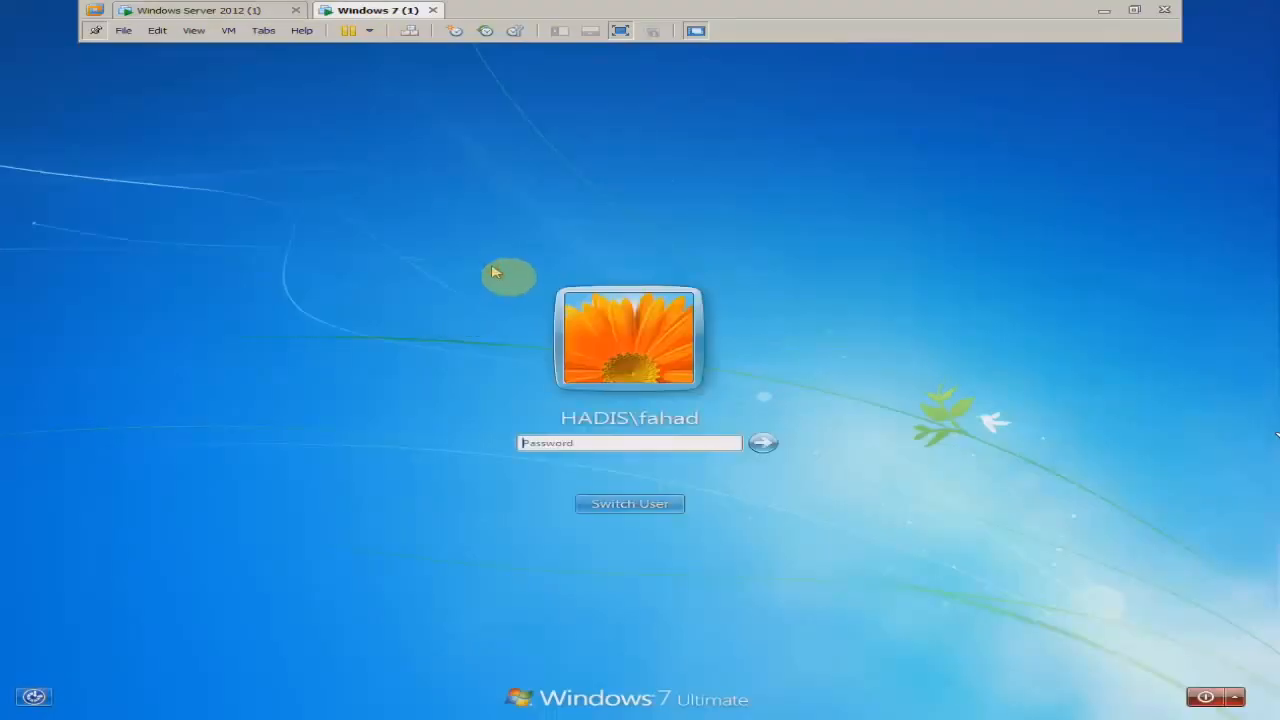
left_click(614, 453)
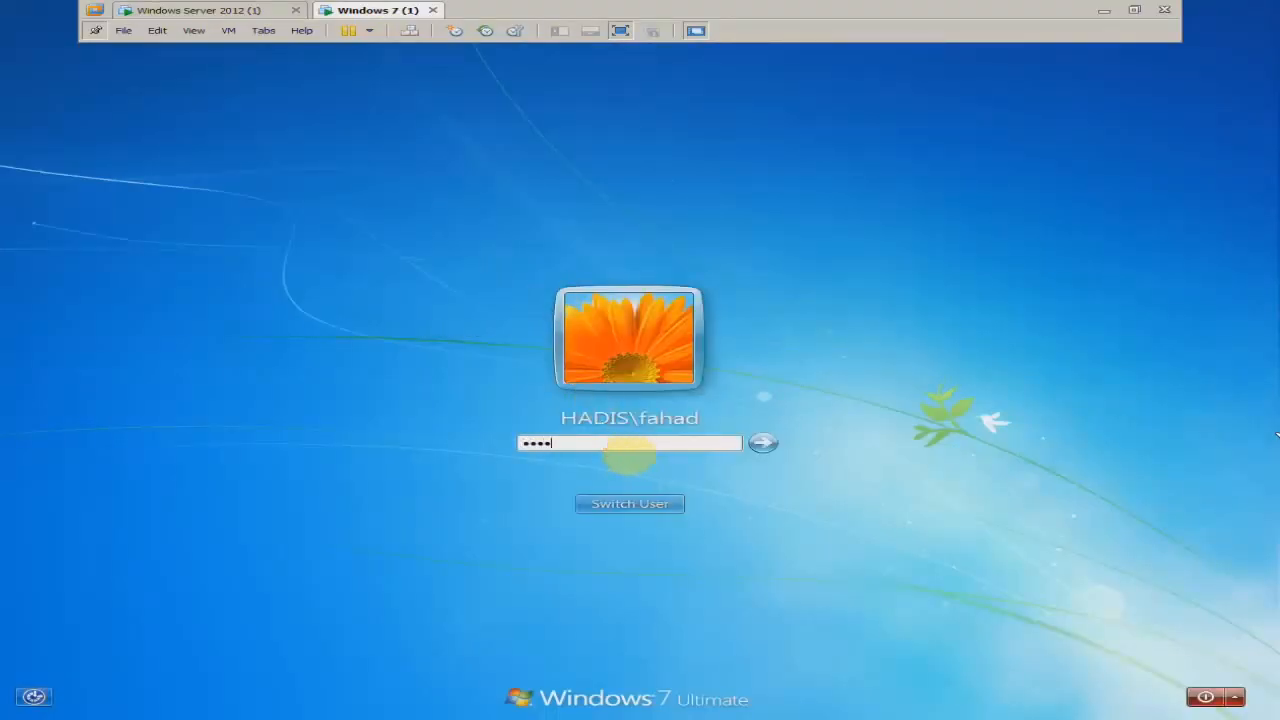
key("Return")
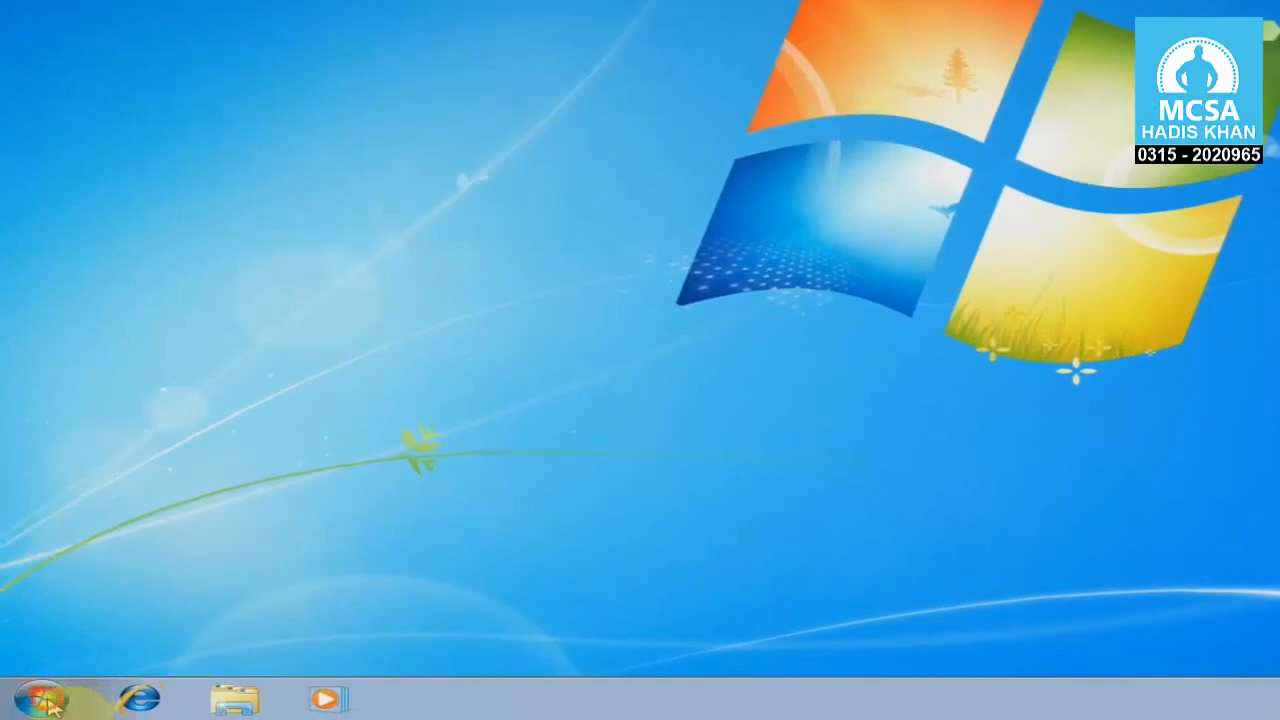
Search for notepad, try to launch Notepad to test the path rule, dismiss the message, and switch to the Windows Server 2012 virtual machine.
left_click(42, 700)
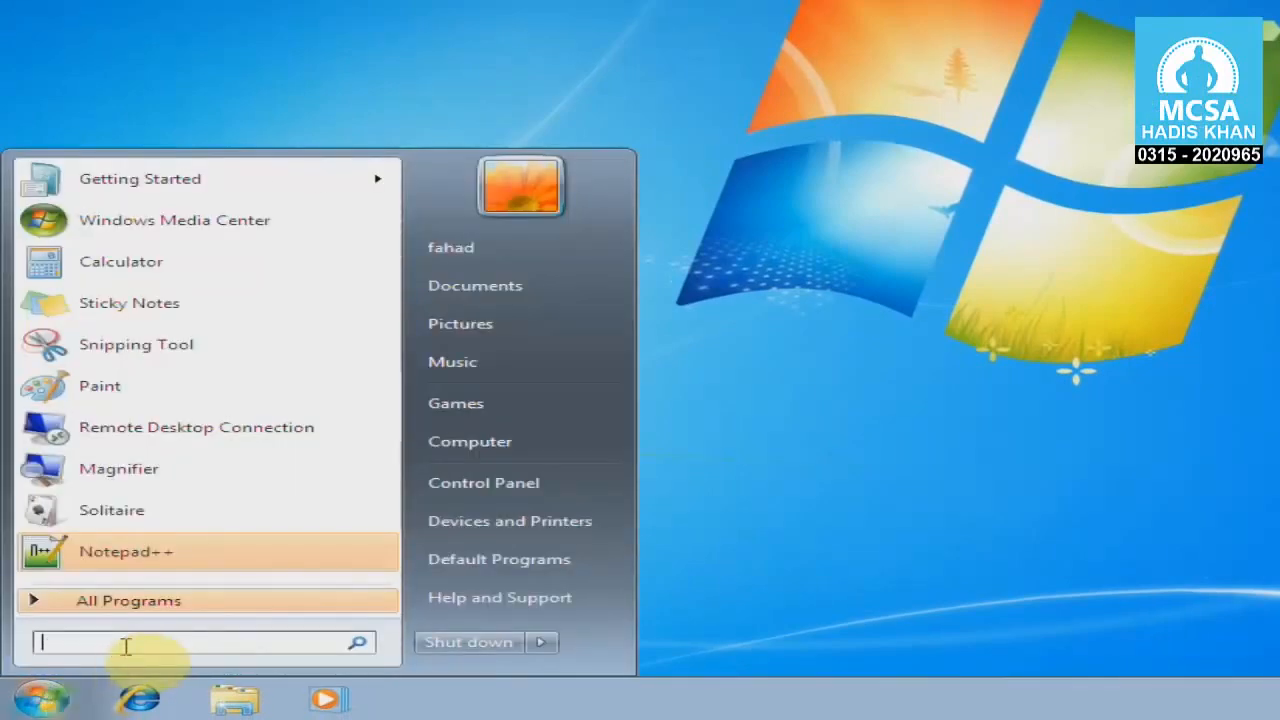
type("notepad")
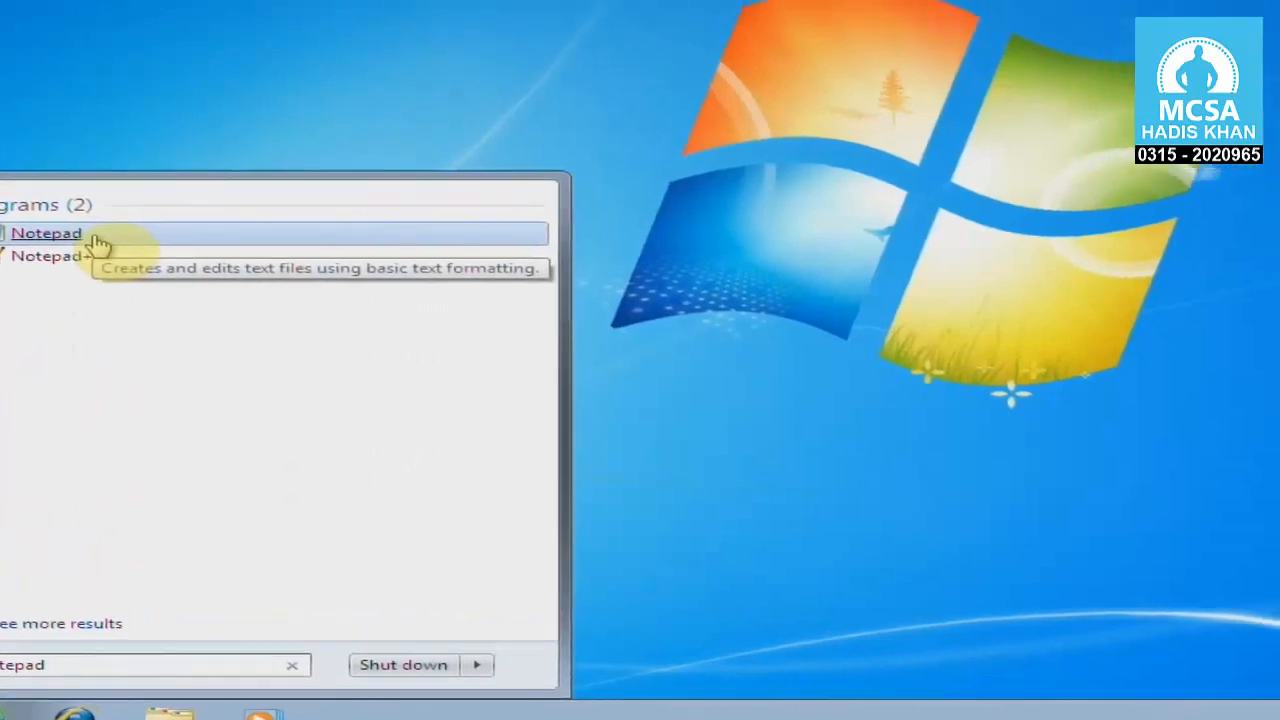
left_click(163, 220)
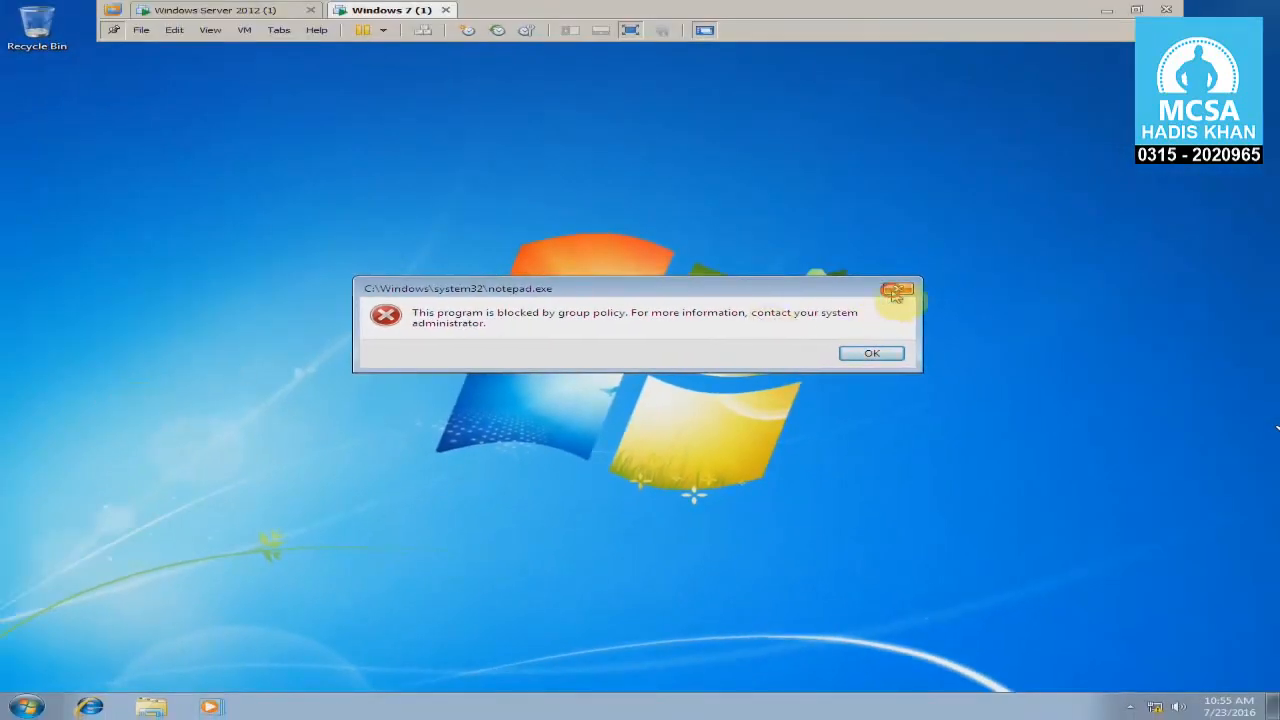
left_click(884, 291)
left_click(175, 9)
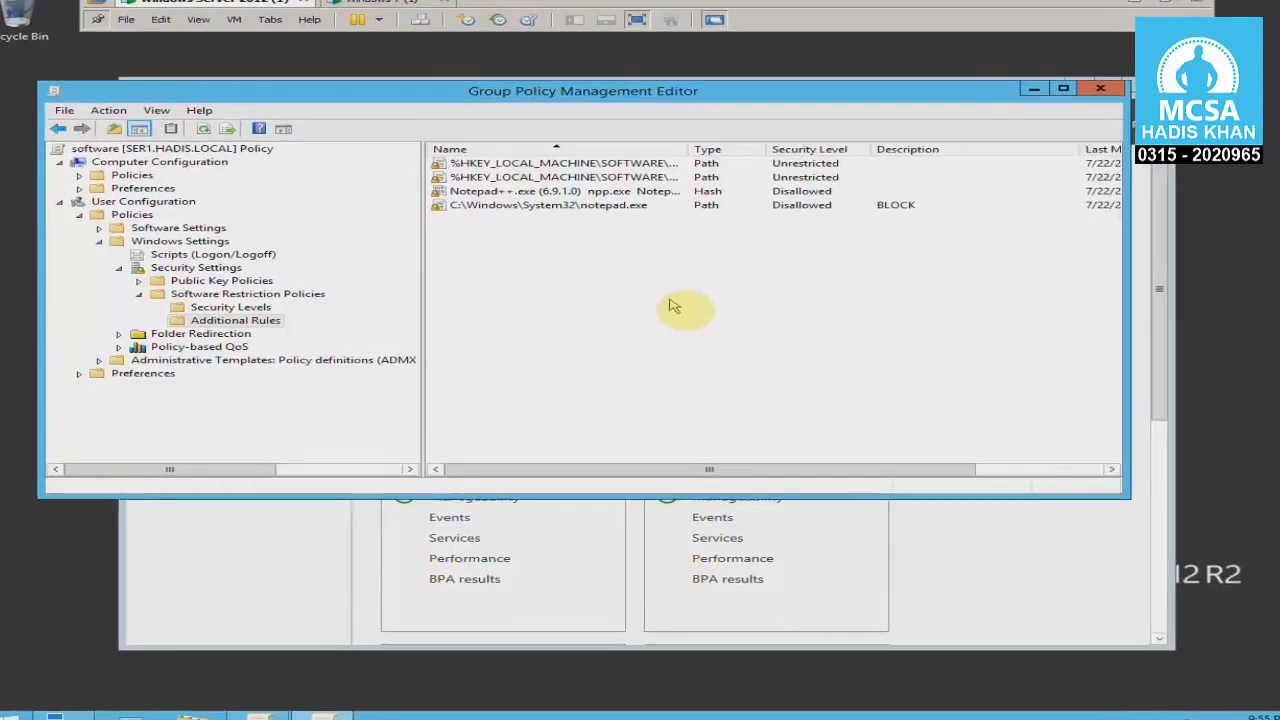
Try the Trusted sites, Local computer and Restricted sites zones in a new network zone rule, and discard the rule.
right_click(655, 288)
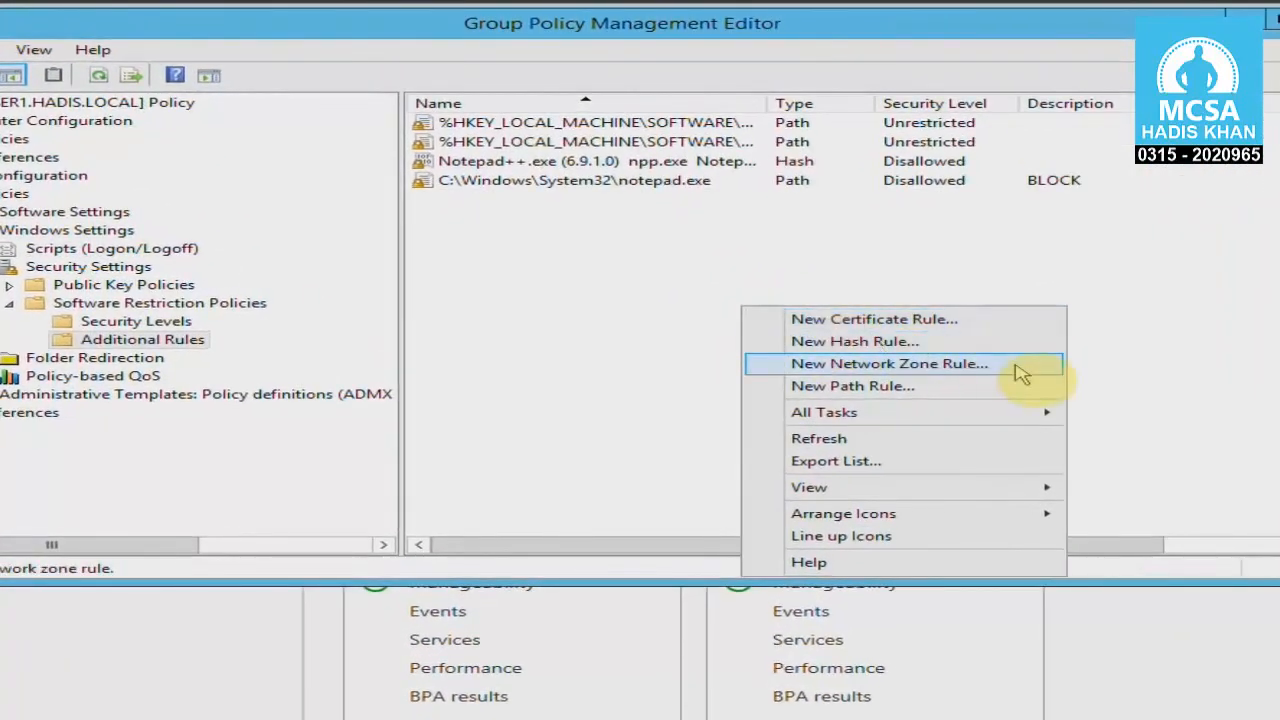
left_click(1020, 373)
left_click(562, 224)
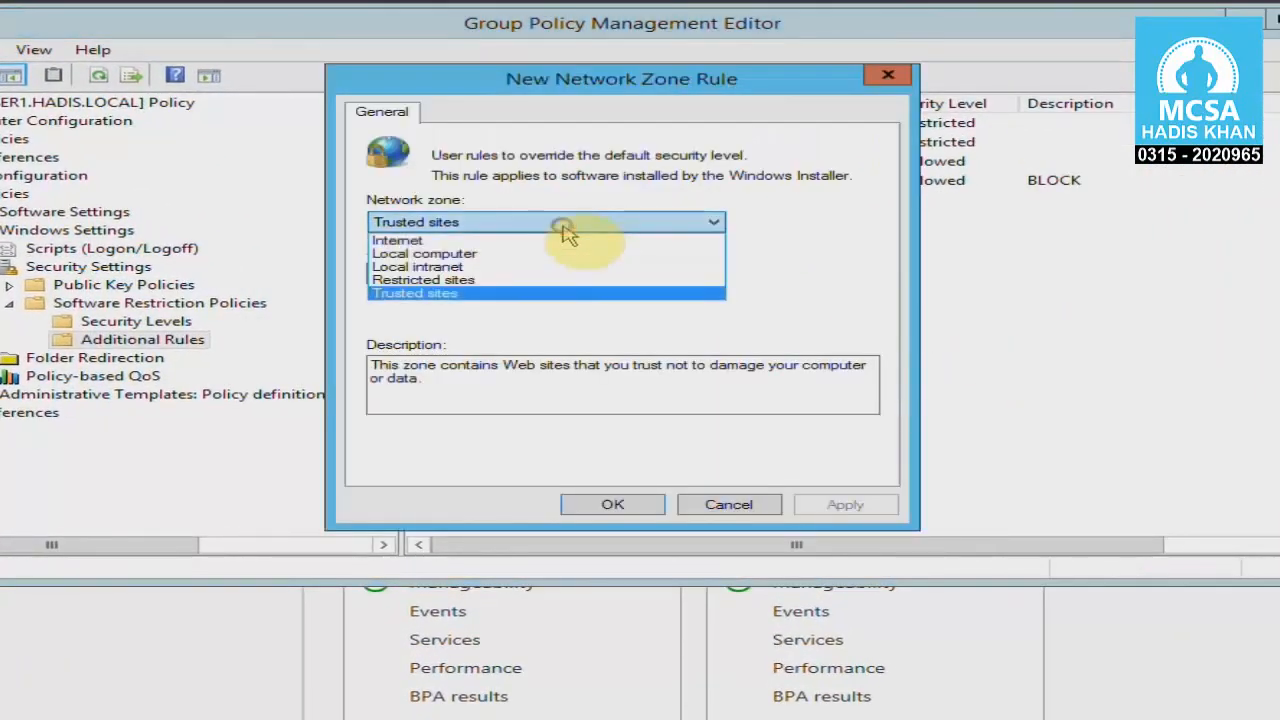
left_click(513, 295)
left_click(455, 228)
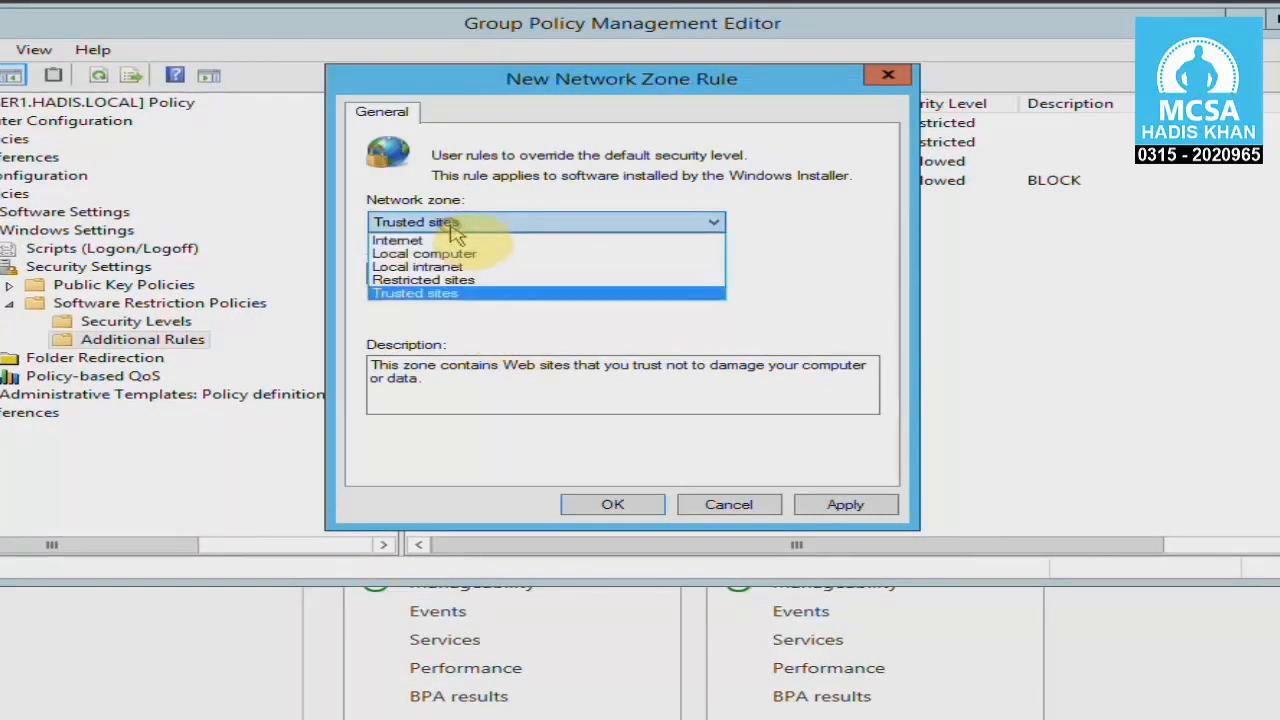
left_click(455, 254)
left_click(455, 226)
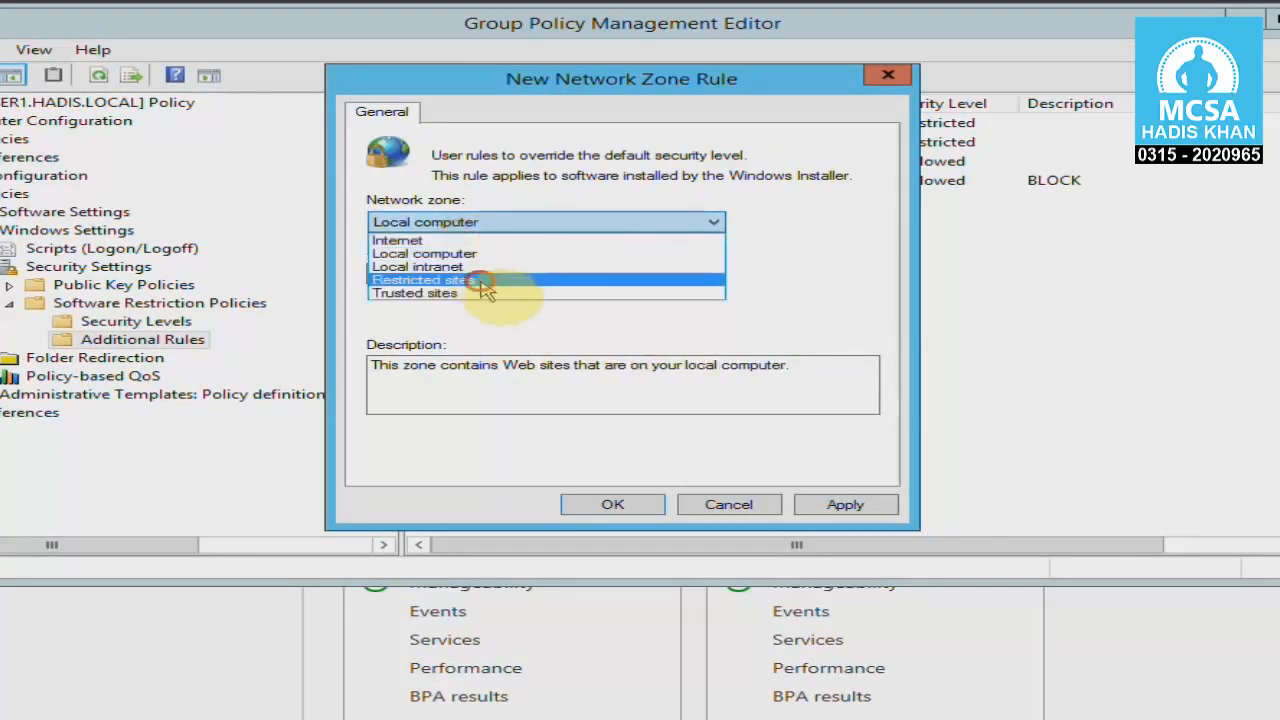
left_click(485, 281)
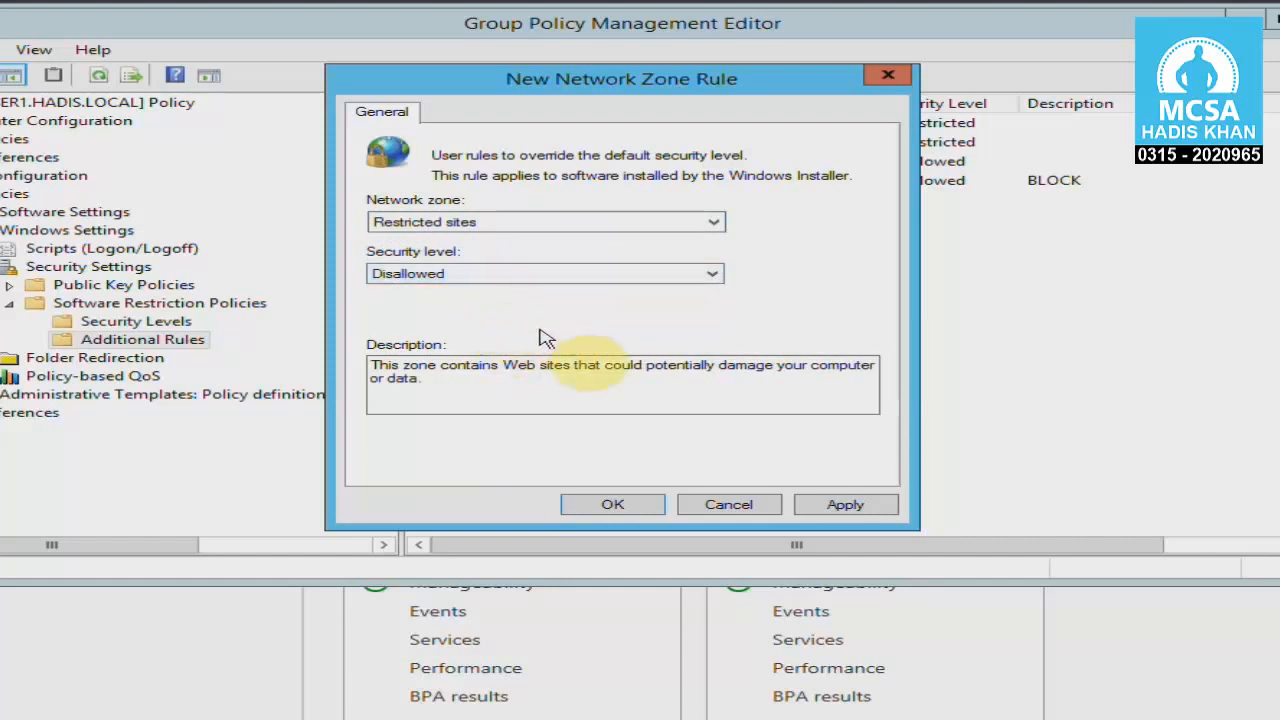
left_click(726, 504)
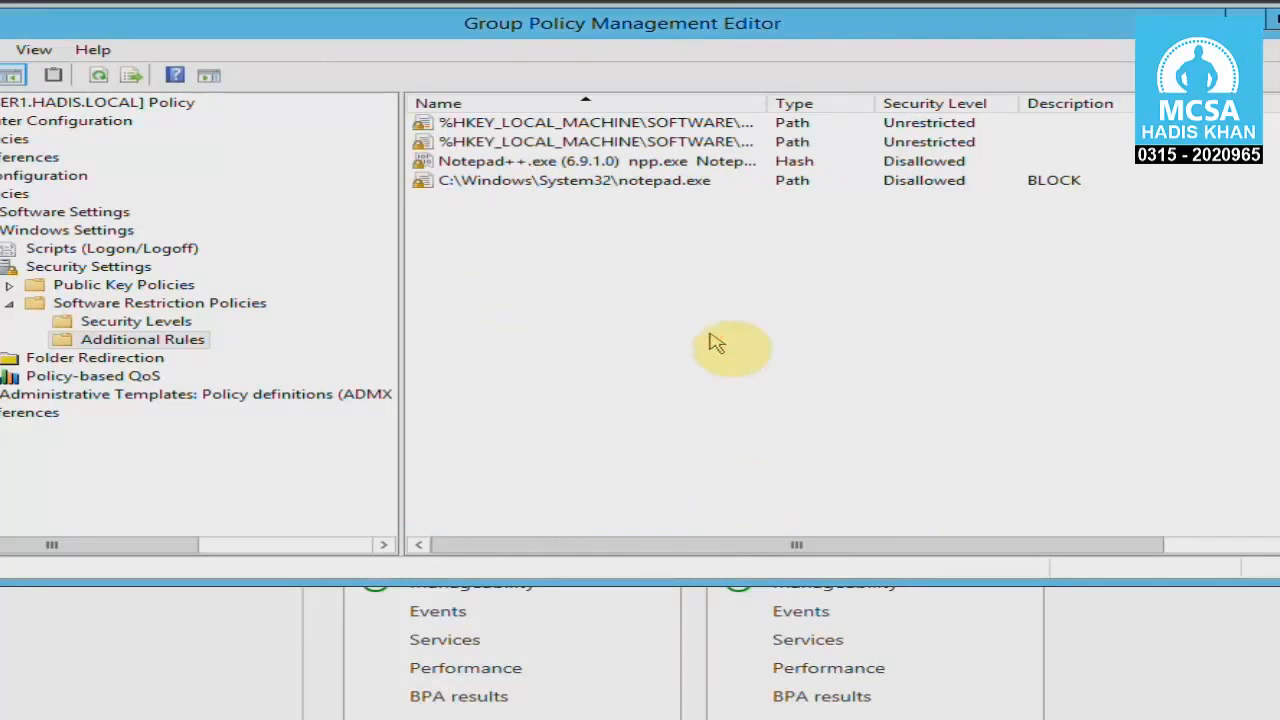